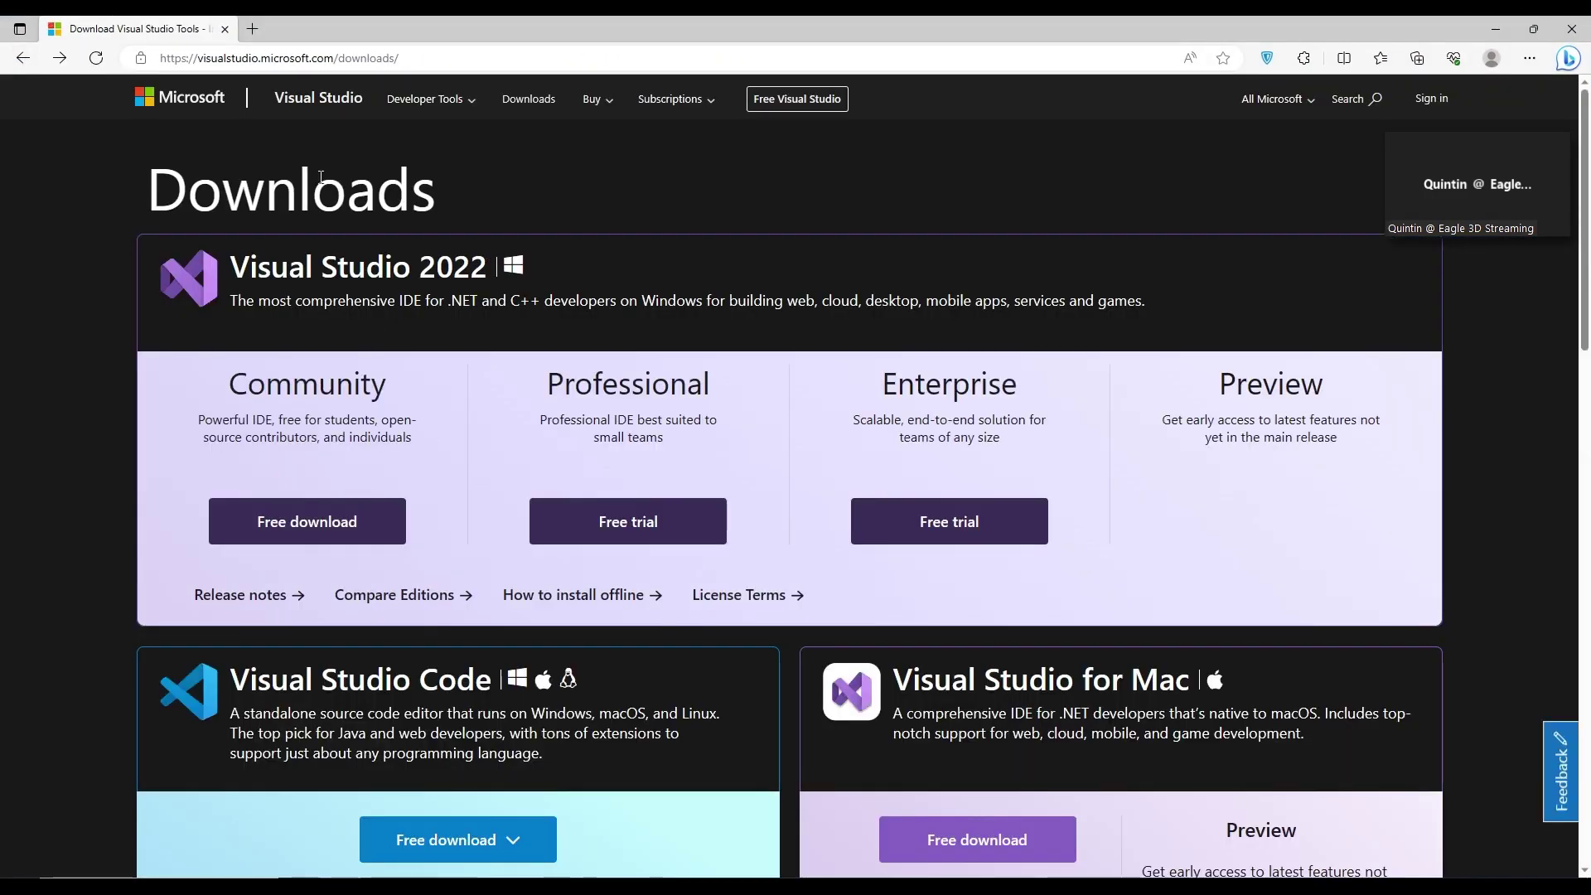
Download VisualStudioSetup.exe from Visual Studio 2022 Community's Free download, then minimize Edge.
left_click(425, 57)
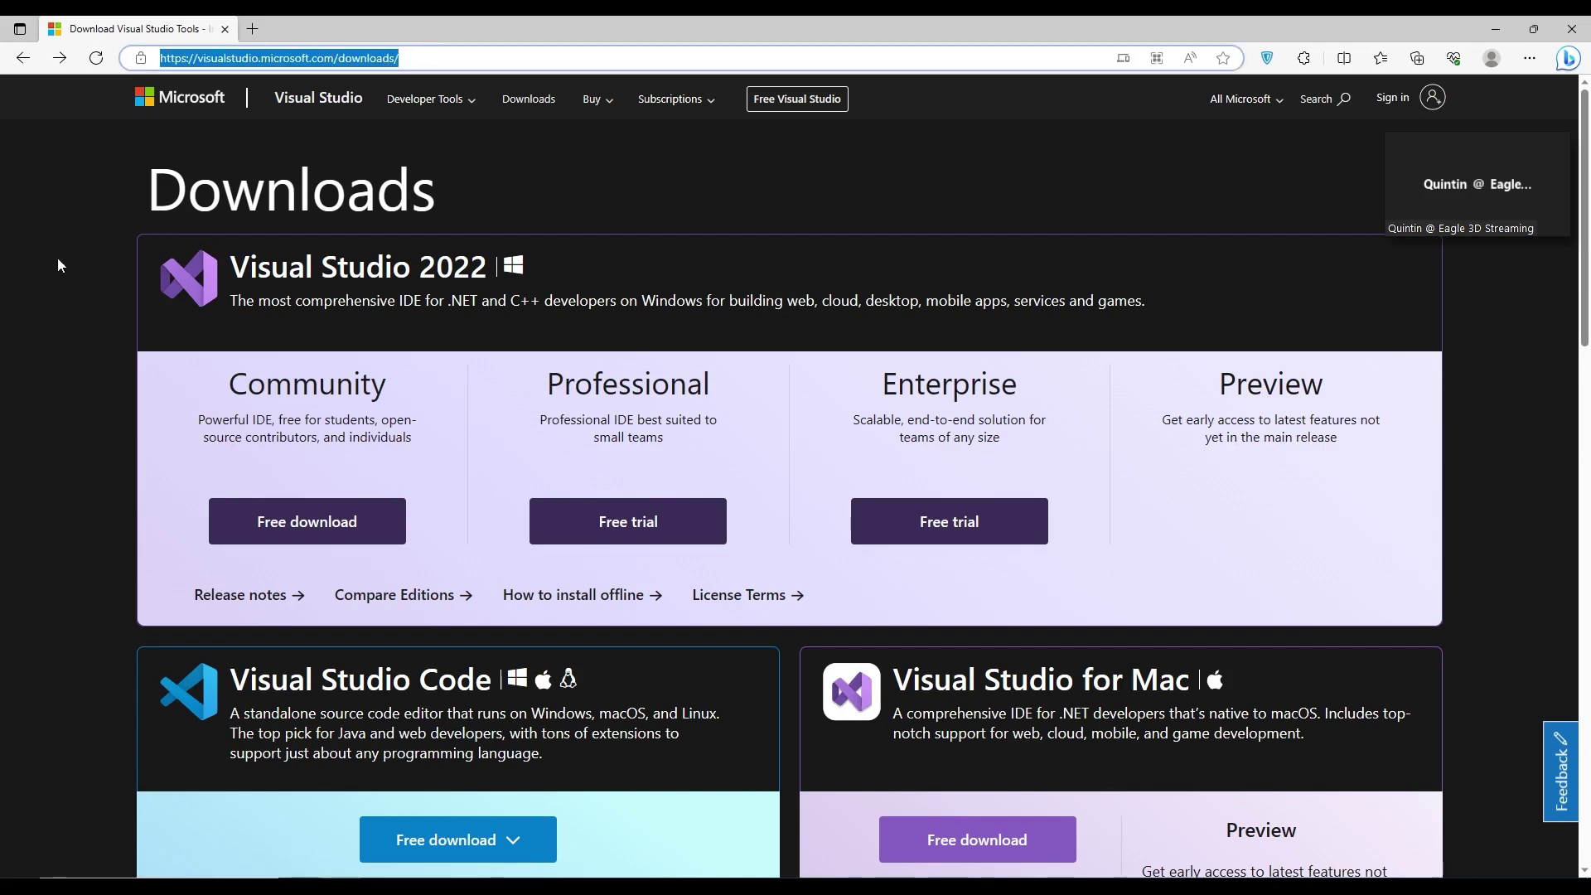
left_click(160, 61)
left_click(259, 187)
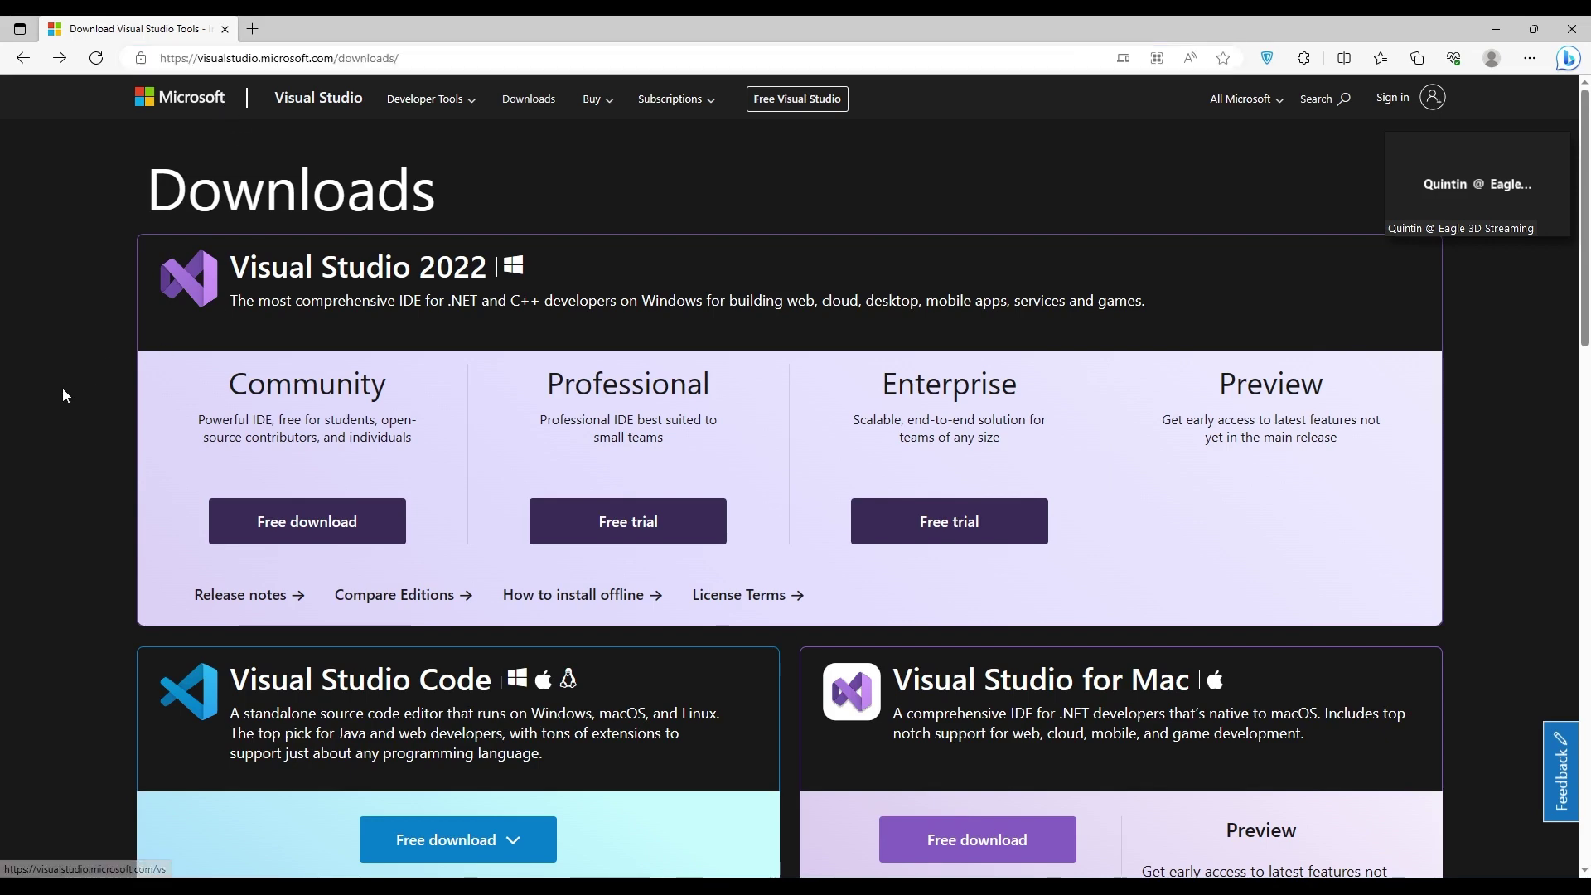
left_click(311, 530)
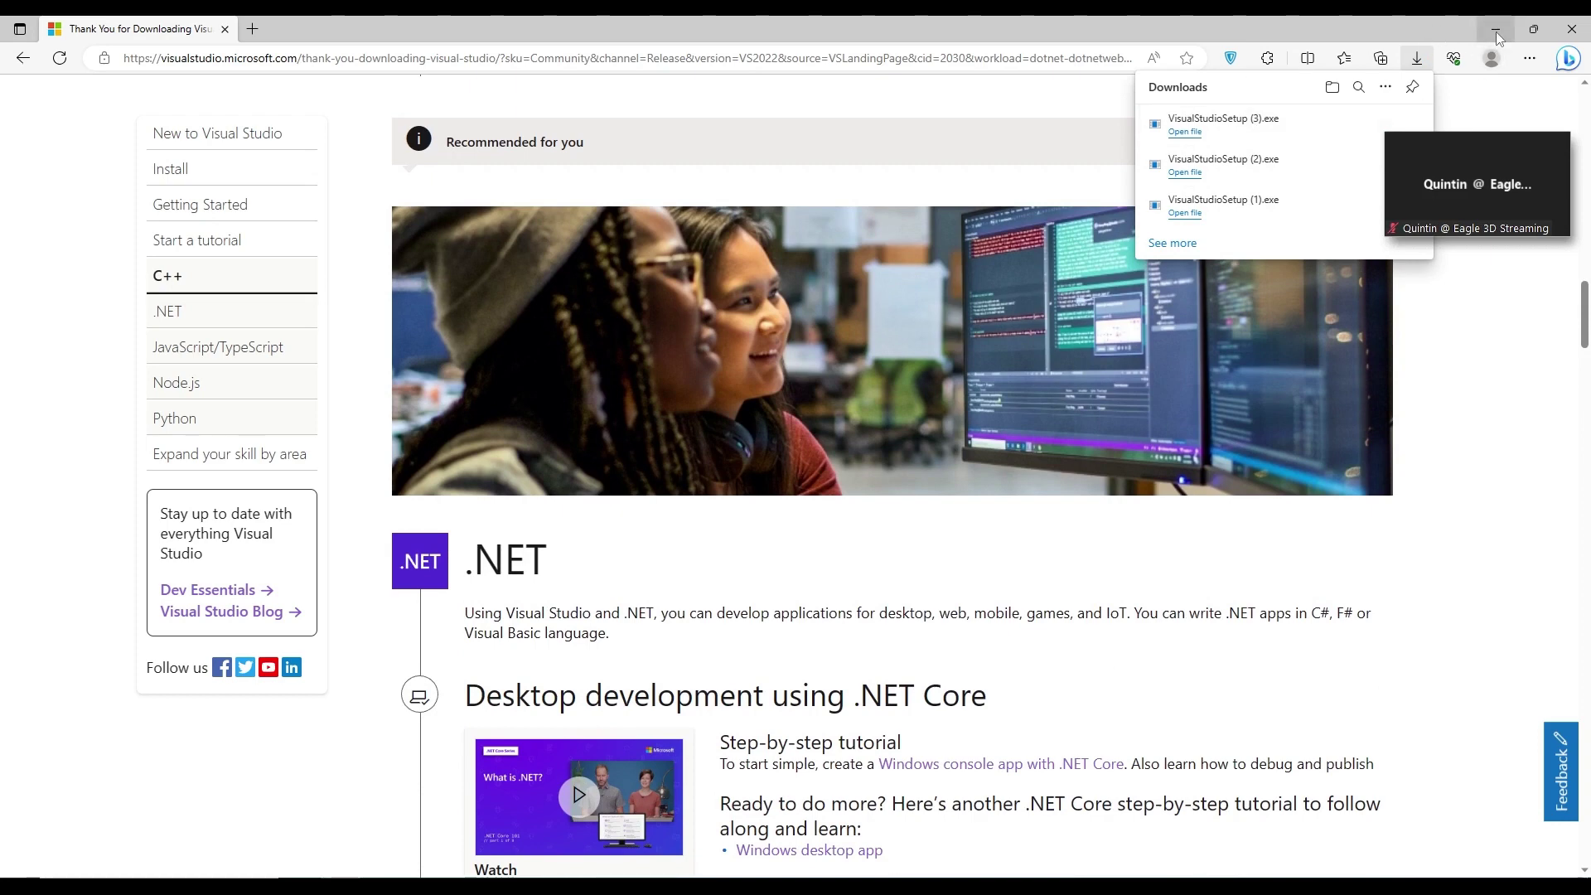
left_click(1496, 37)
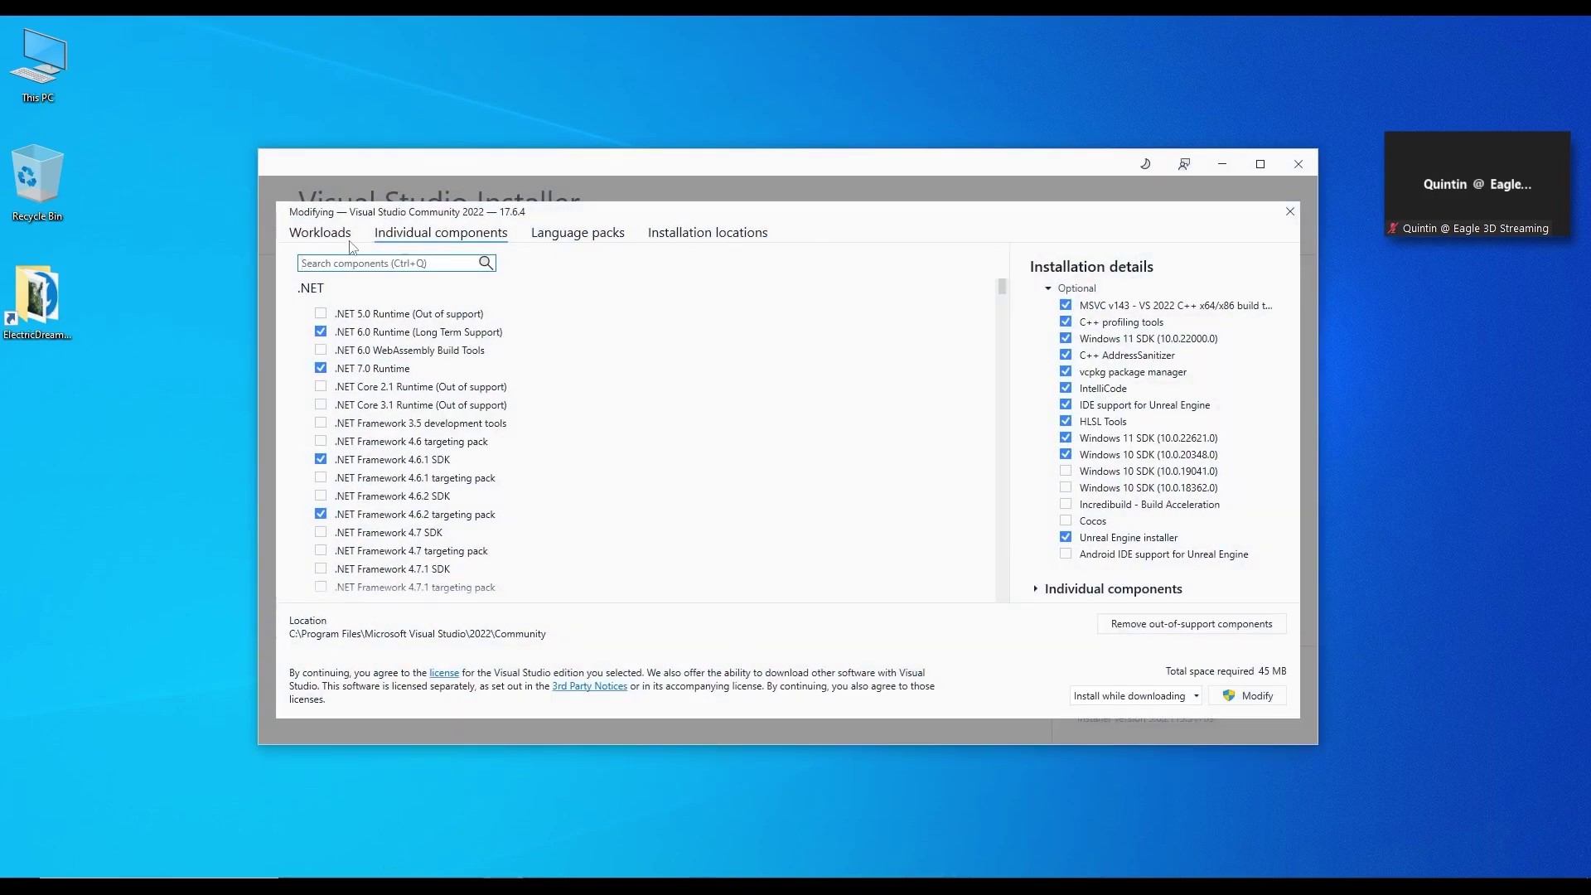
left_click(328, 234)
left_click_drag(615, 168, 603, 156)
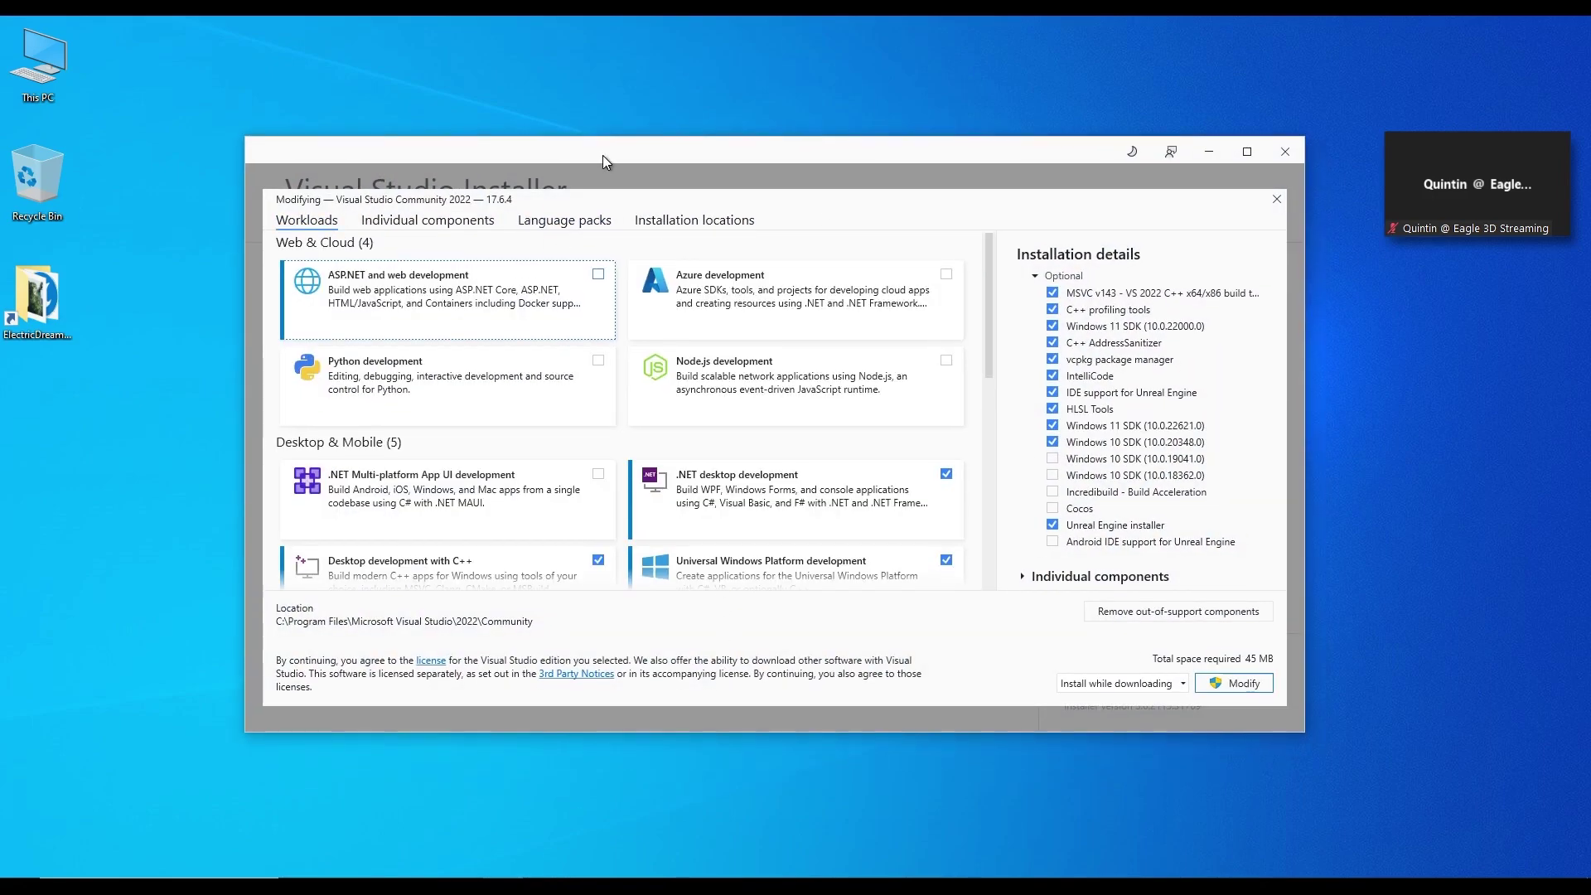
scroll(684, 489, "down", 2)
scroll(684, 489, "down", 1)
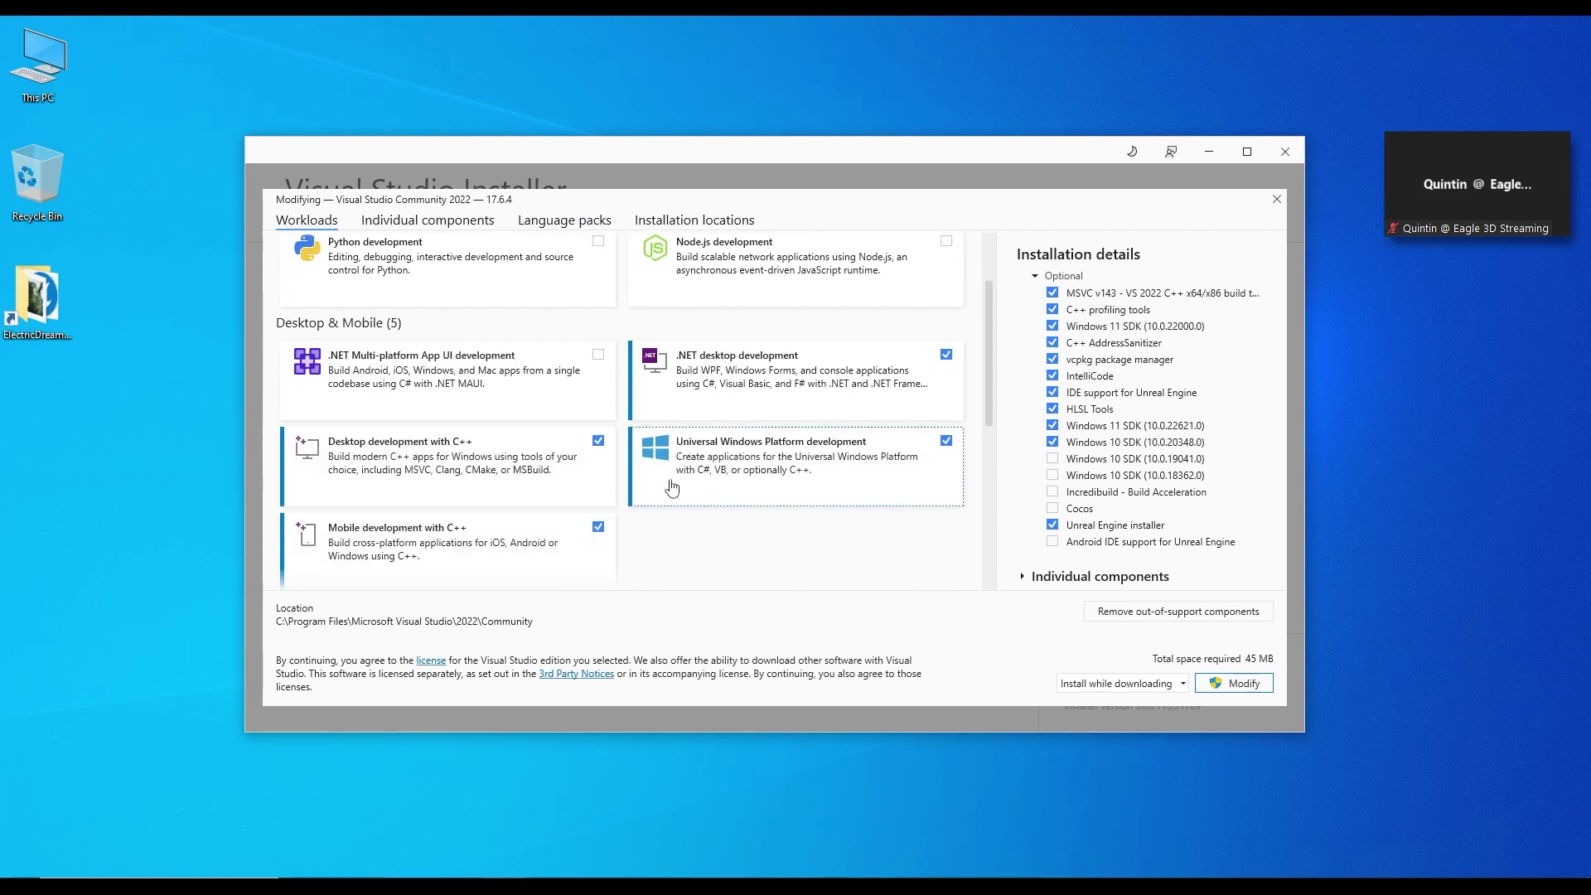
scroll(675, 510, "down", 3)
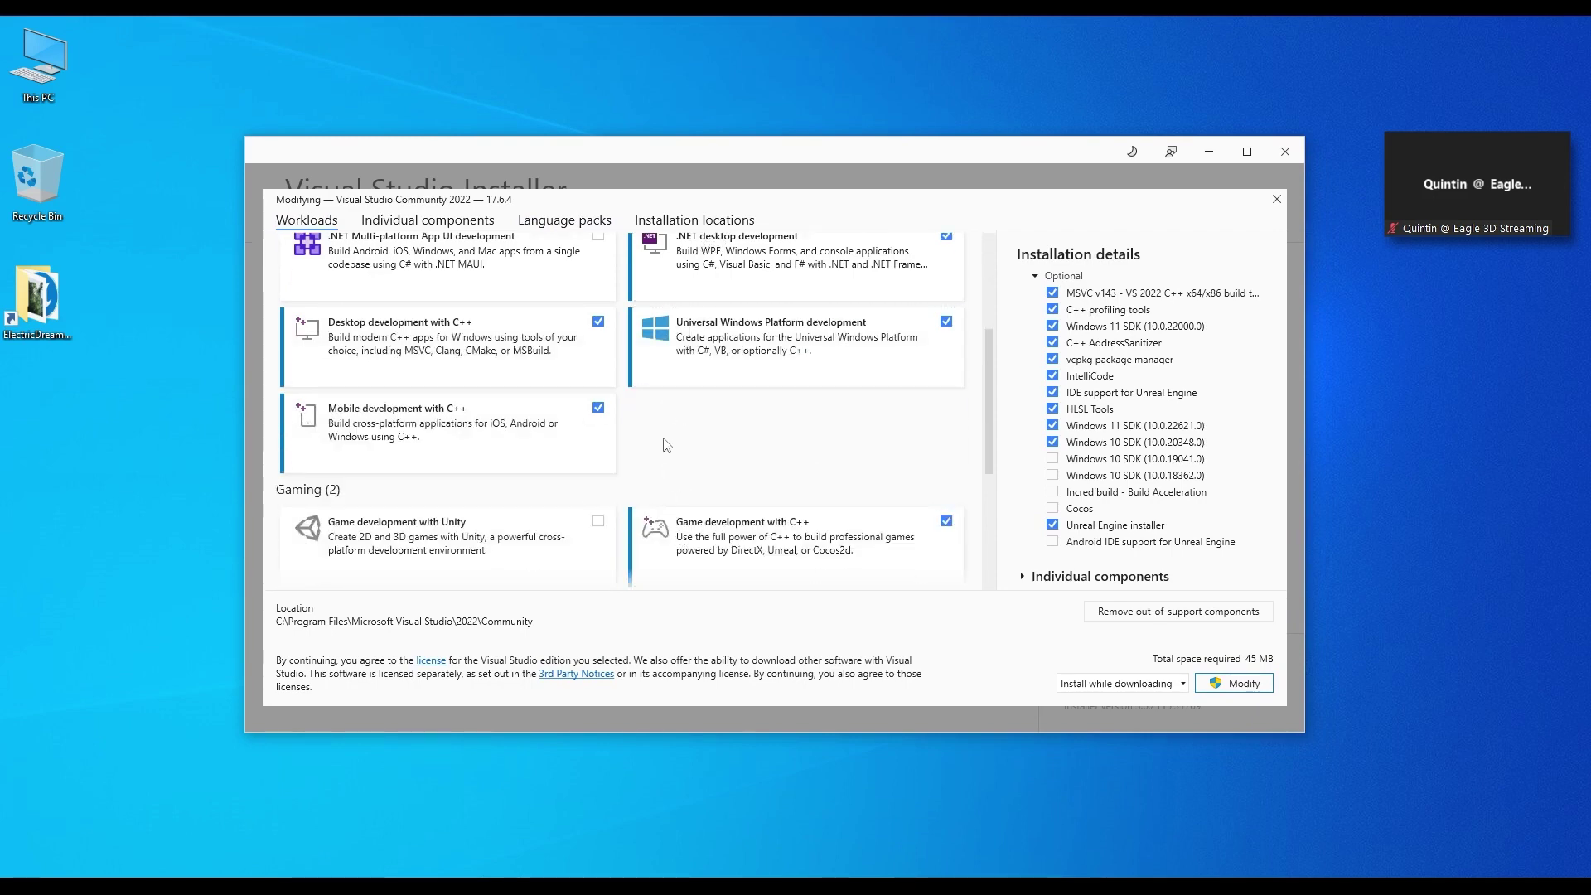
scroll(656, 459, "up", 2)
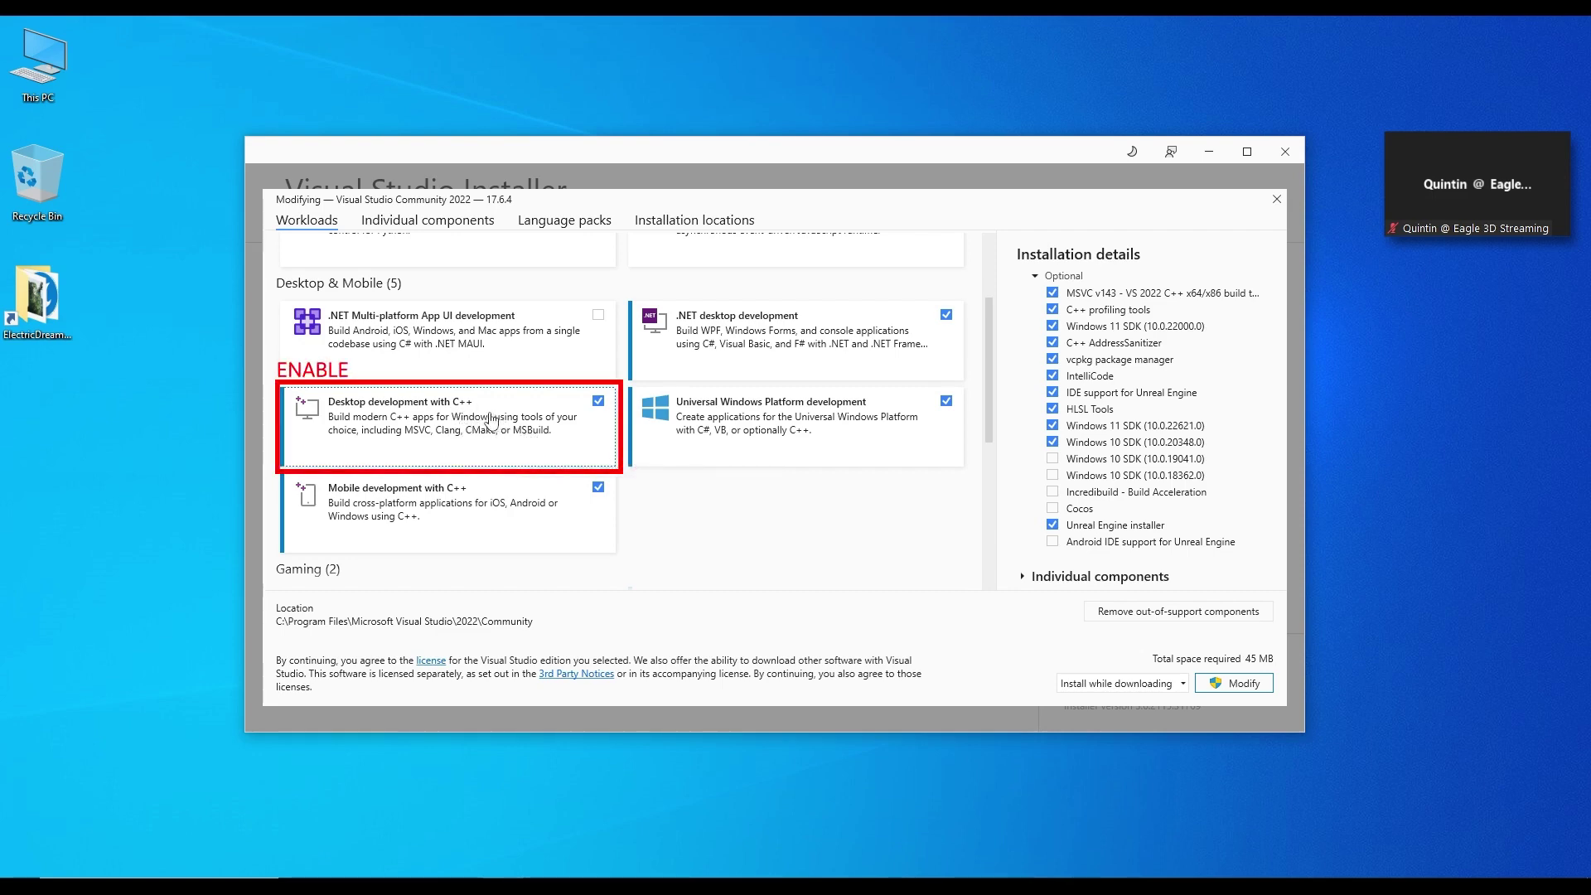
scroll(700, 493, "down", 3)
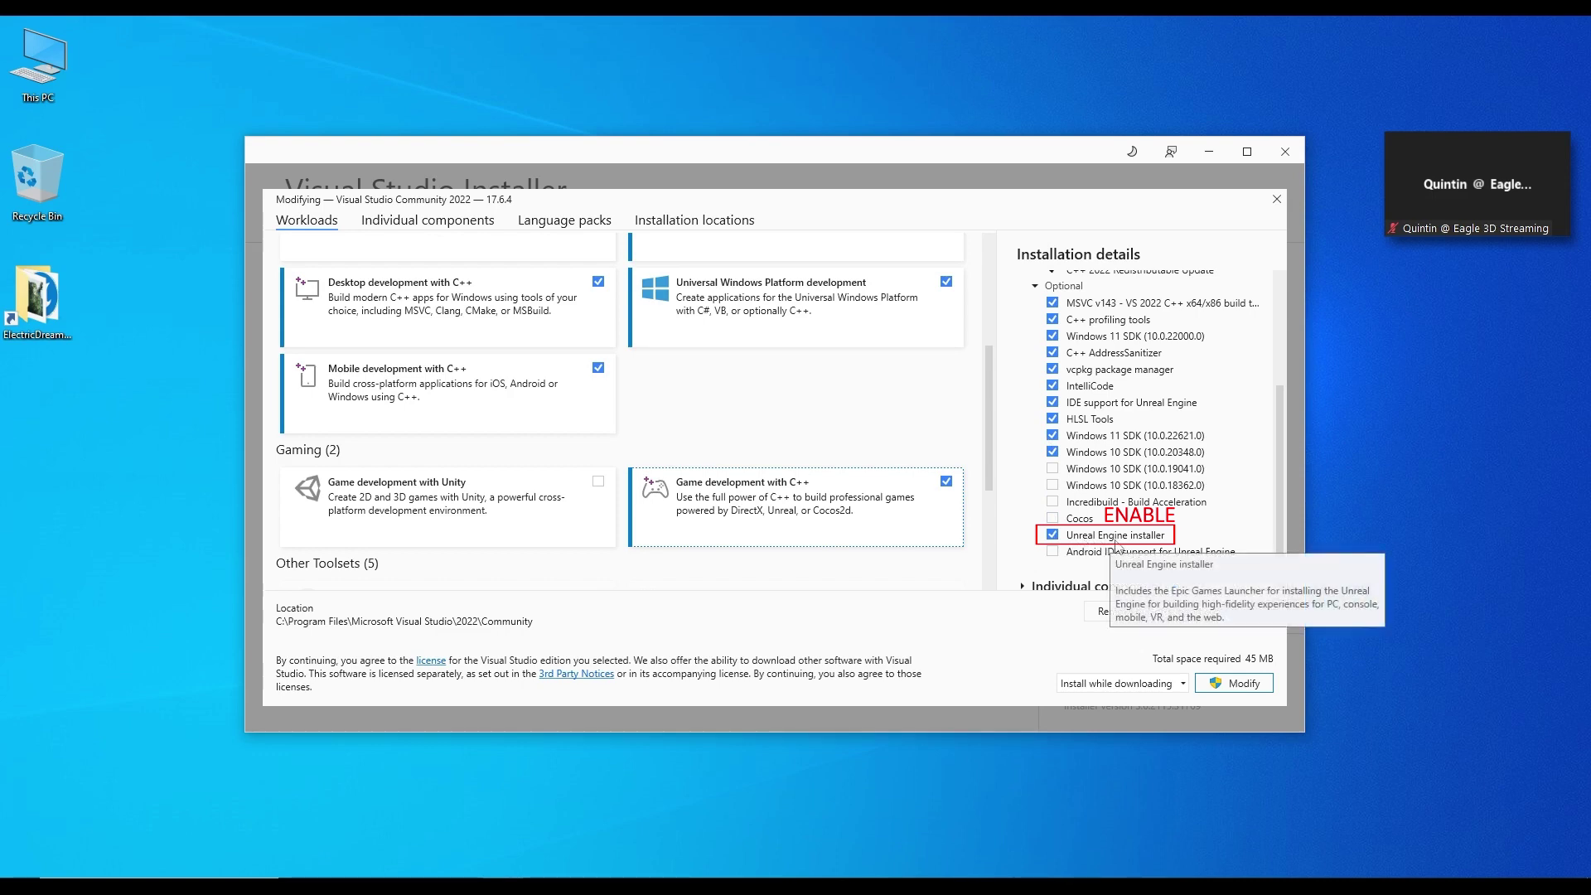
left_click(452, 222)
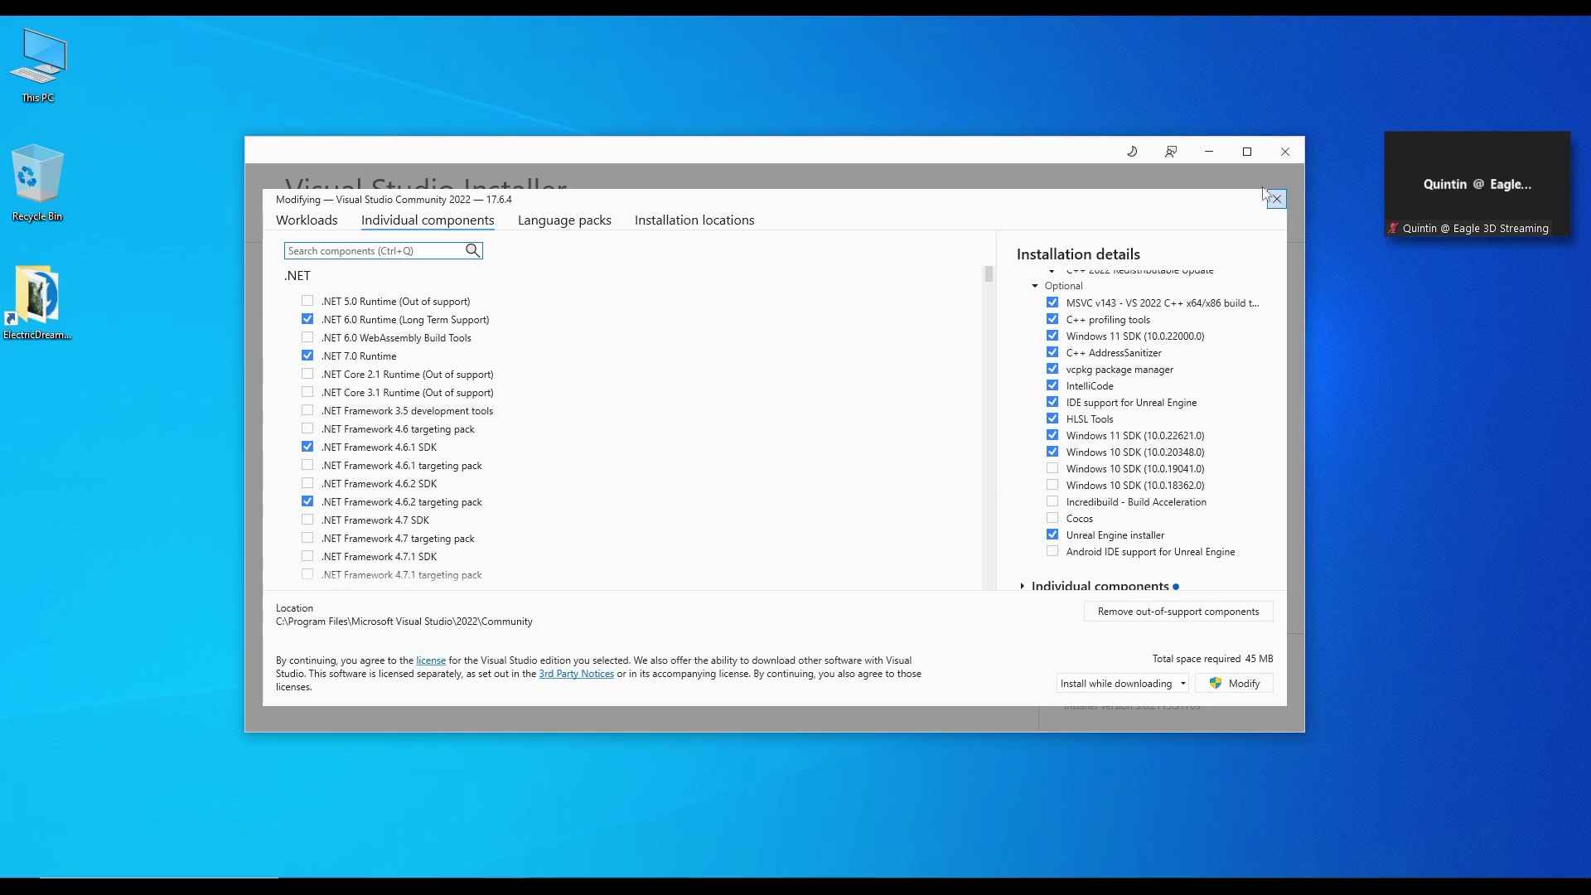
left_click(1211, 150)
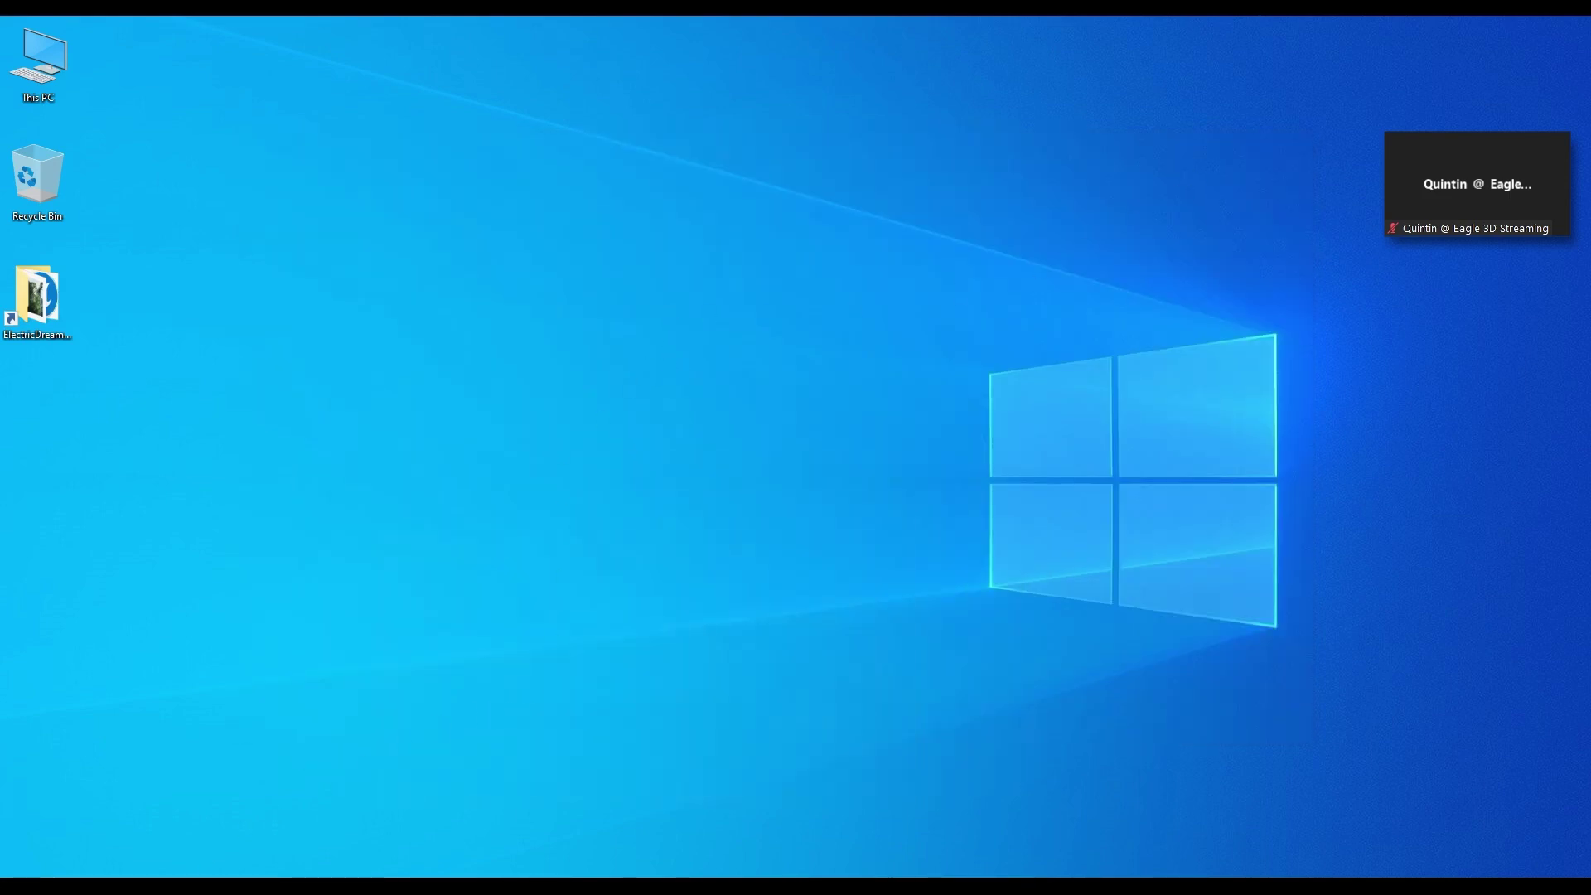
Launch the Epic Games Launcher from the Start search and browse the samples.
key("super")
type("epic")
key("Return")
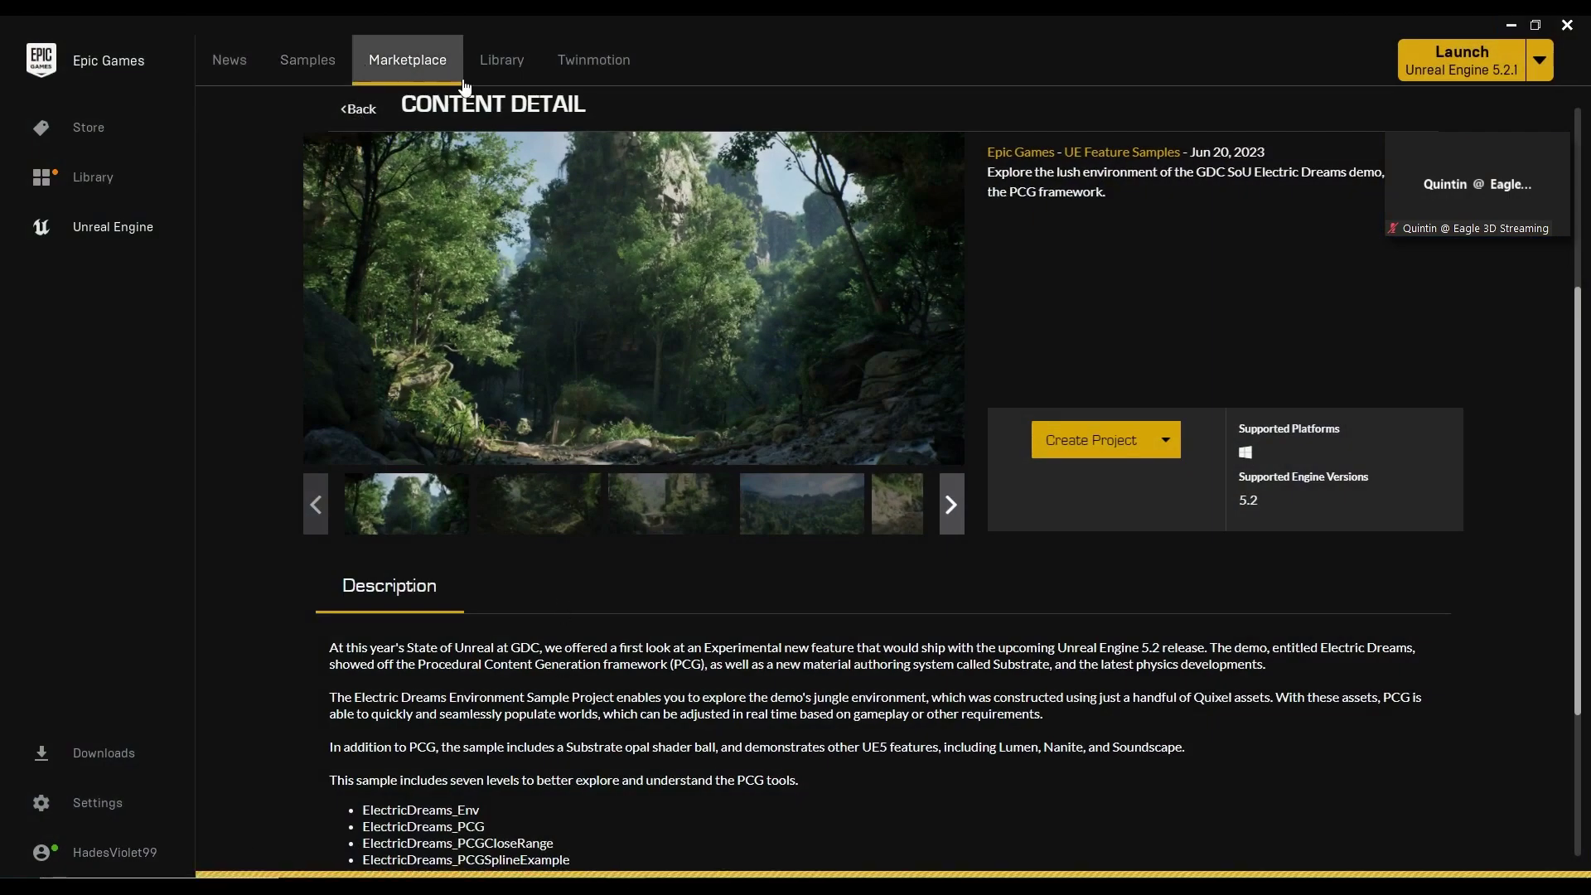
scroll(884, 447, "down", 3)
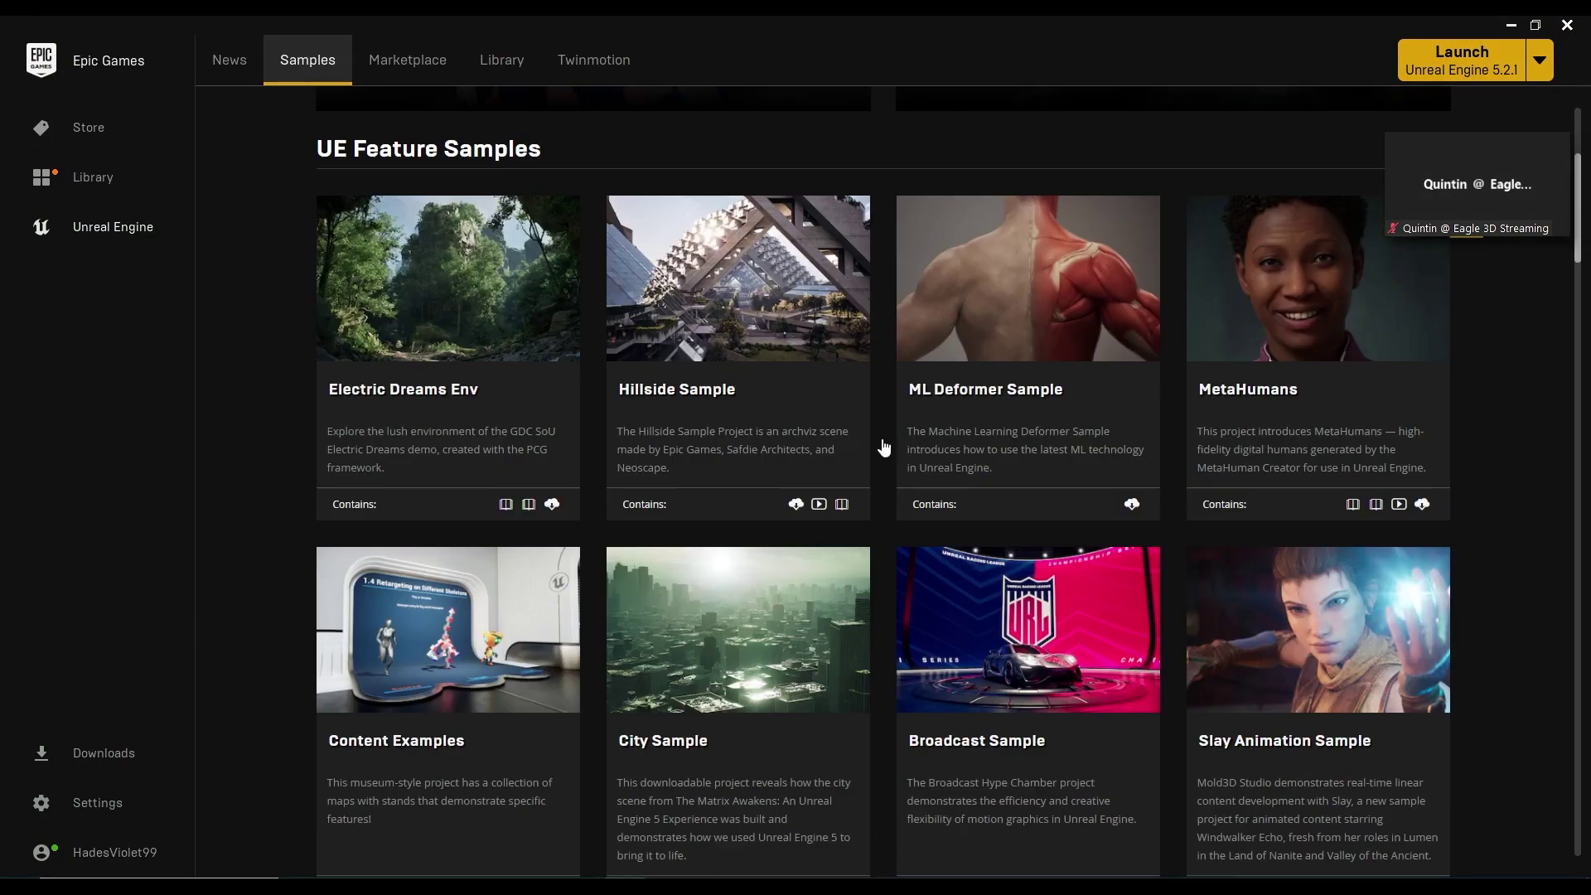
scroll(882, 434, "down", 5)
scroll(881, 423, "up", 4)
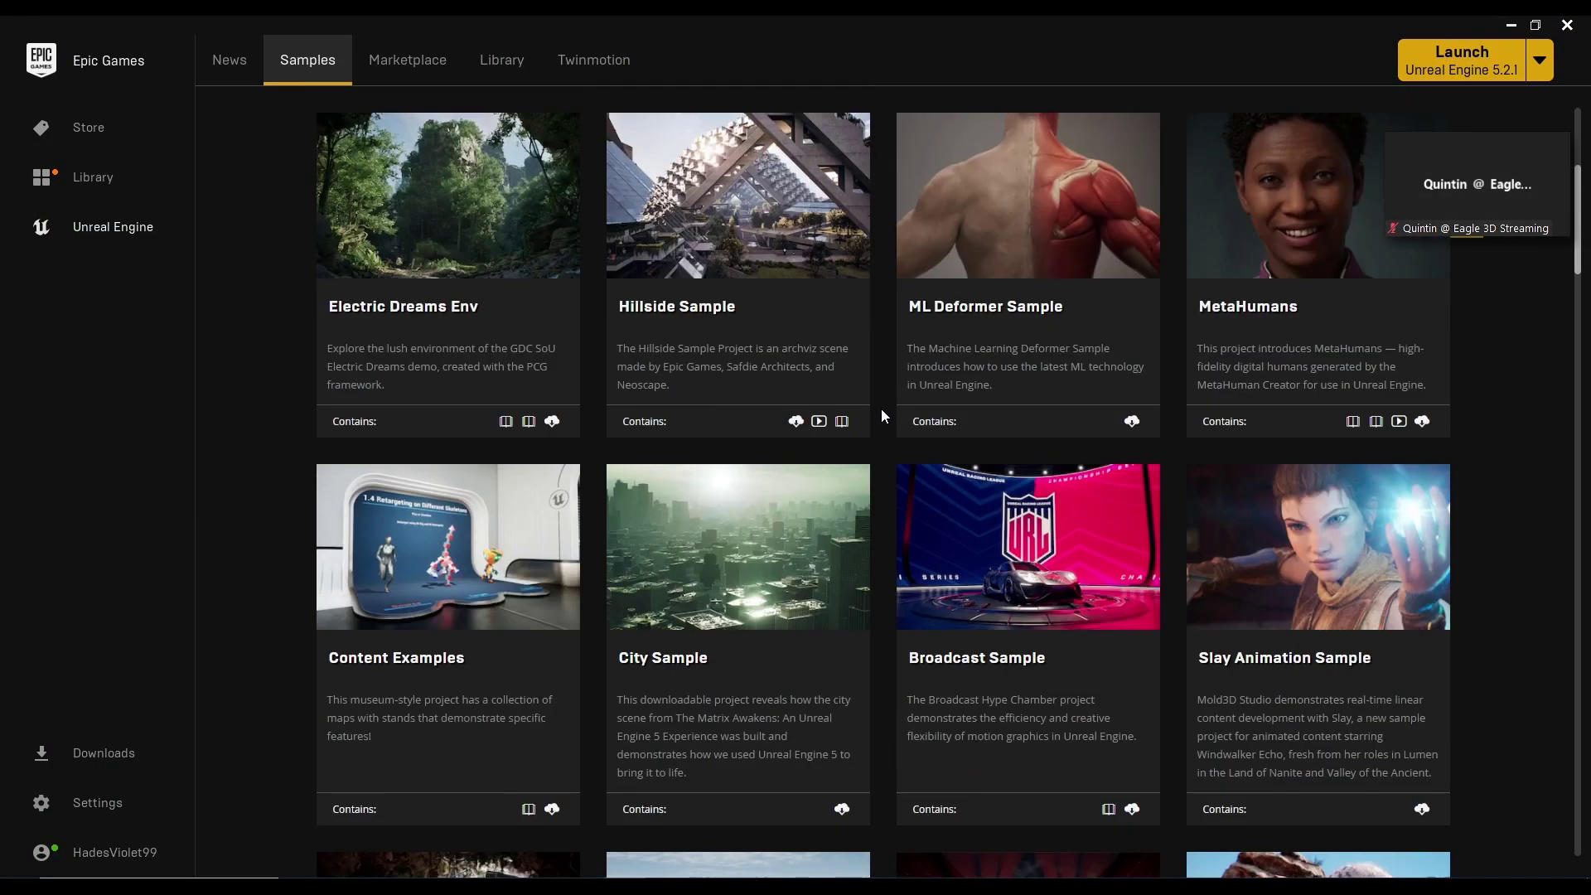
scroll(881, 415, "up", 5)
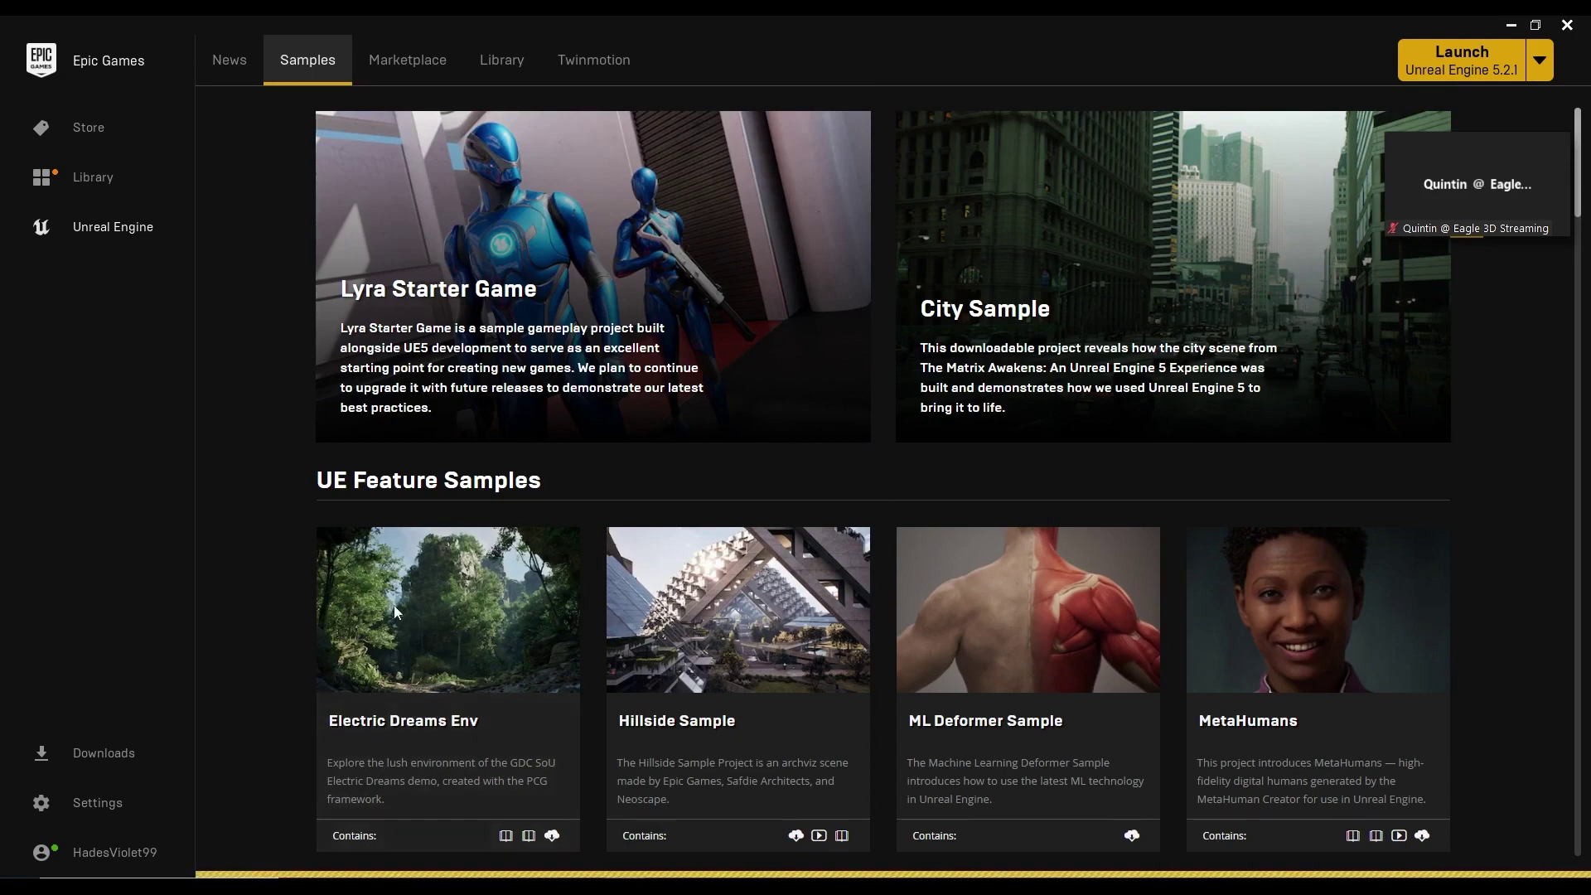
Open the Electric Dreams Env sample and check its supported engine version 5.2.
left_click(551, 534)
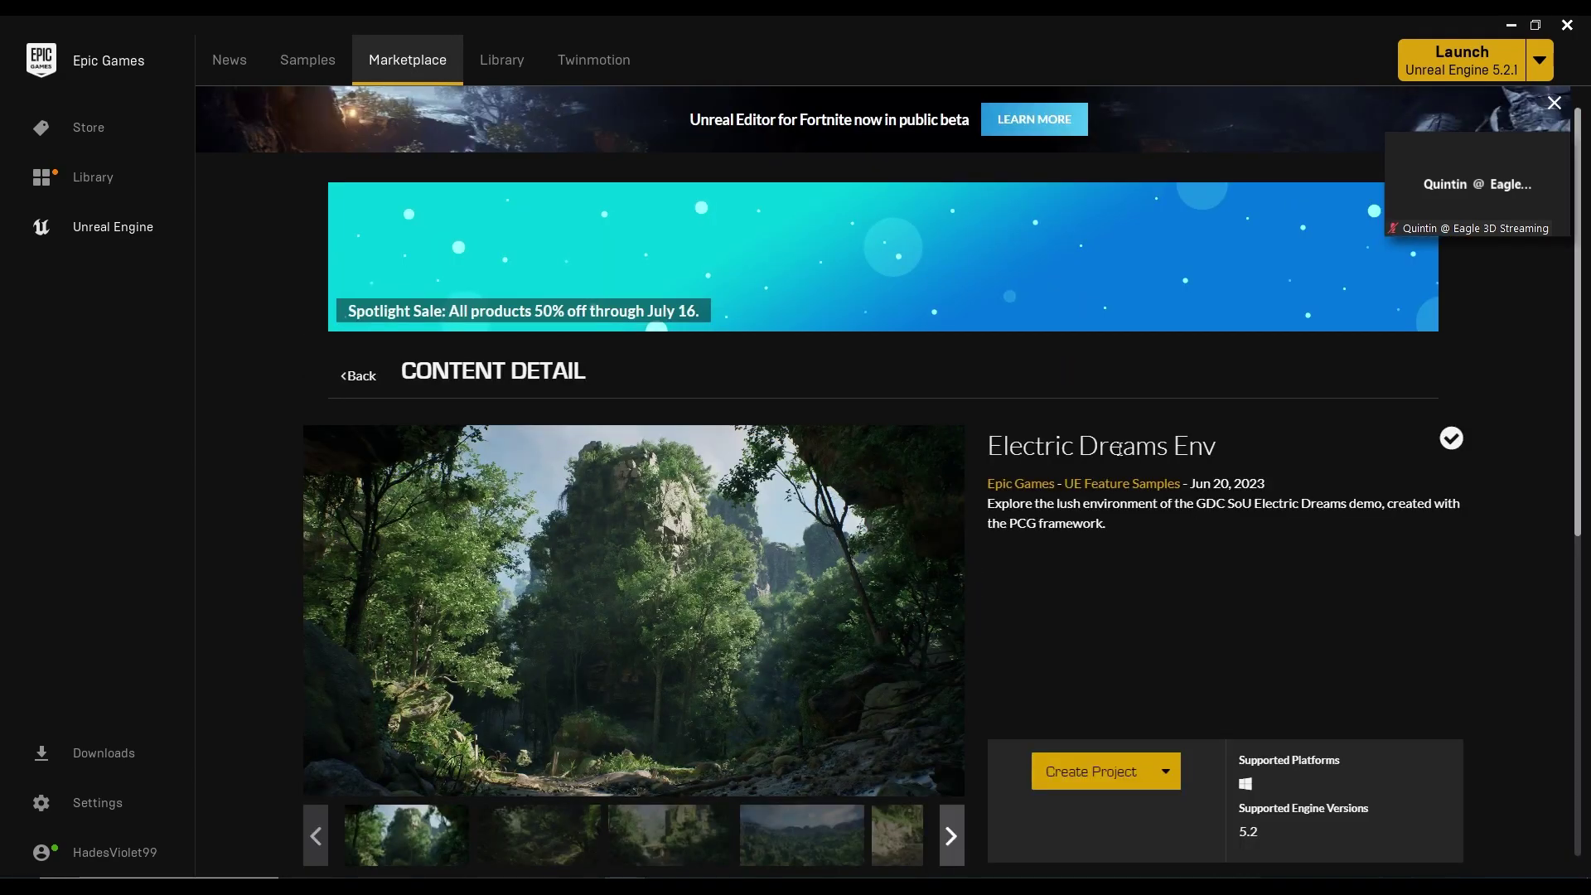
scroll(1144, 684, "down", 3)
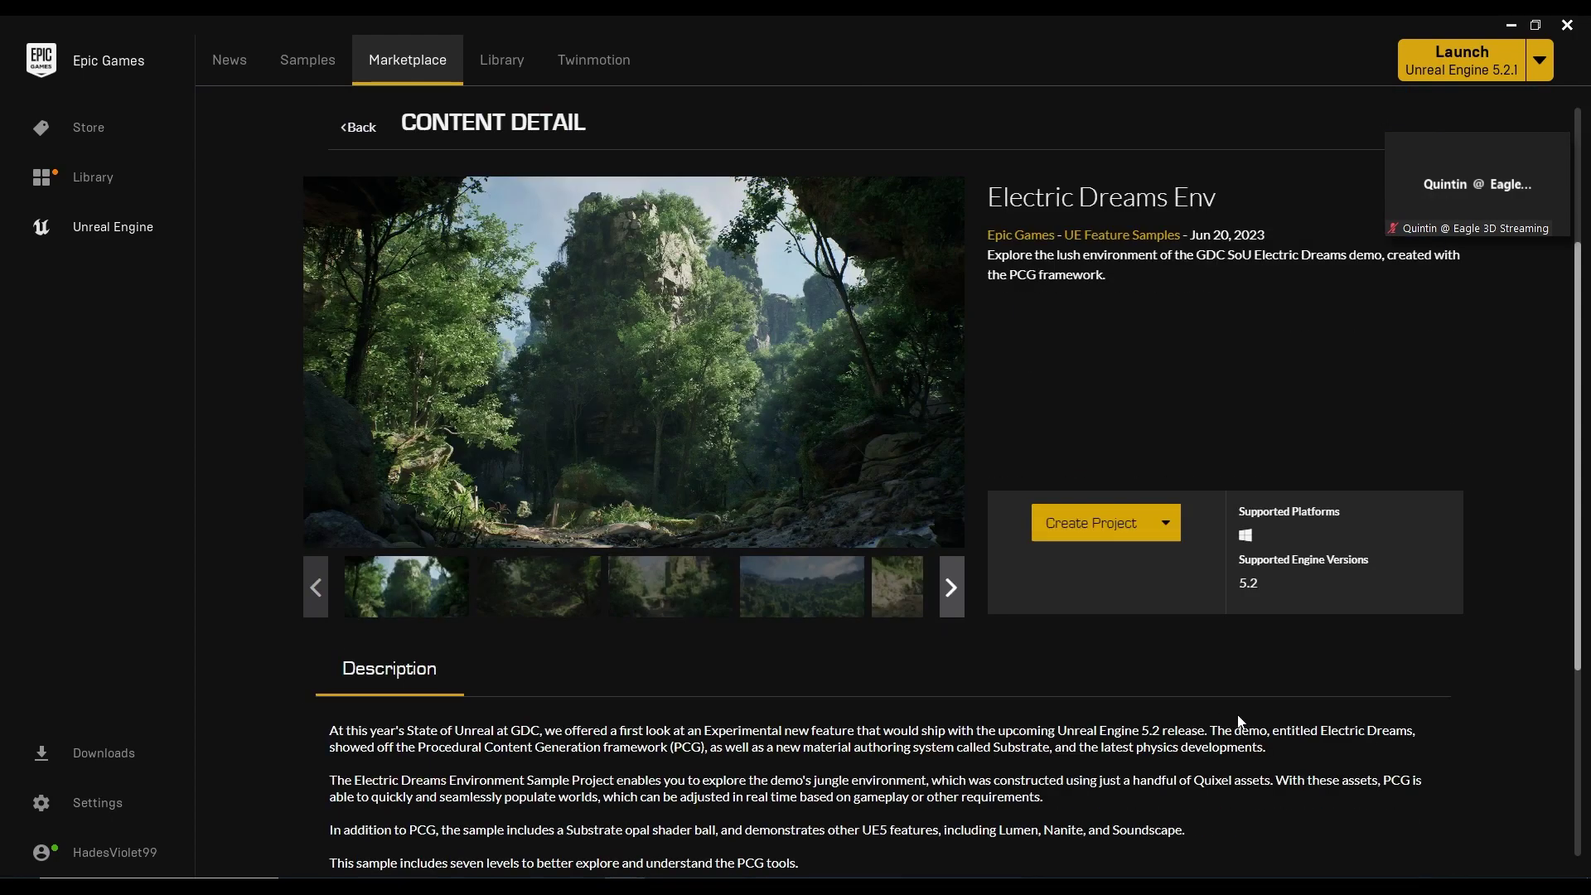
left_click_drag(1244, 556, 1260, 586)
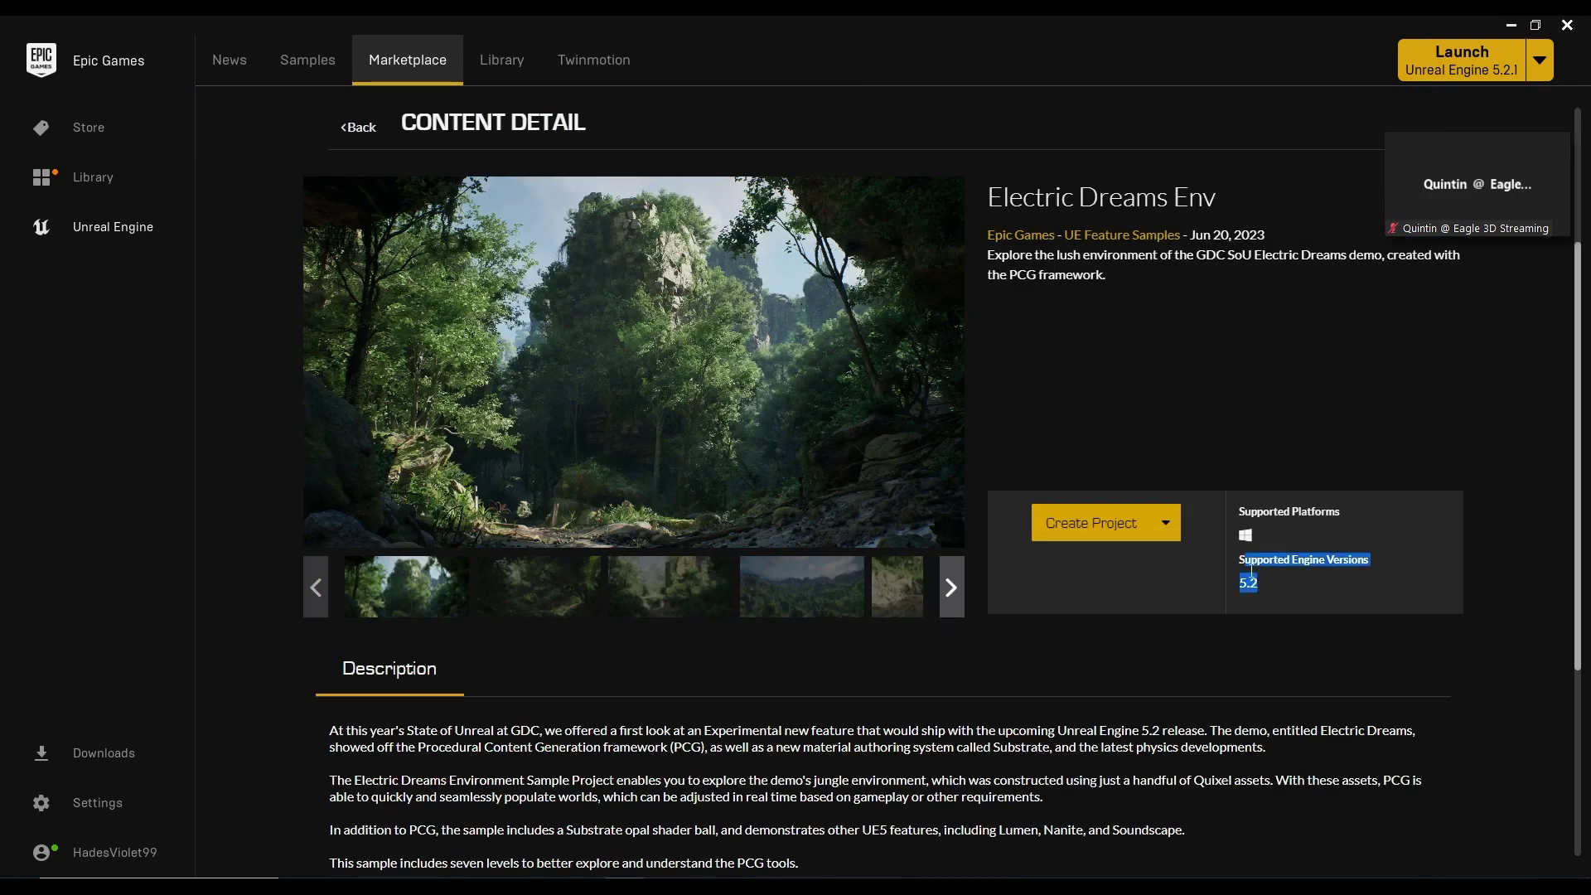
left_click(1251, 570)
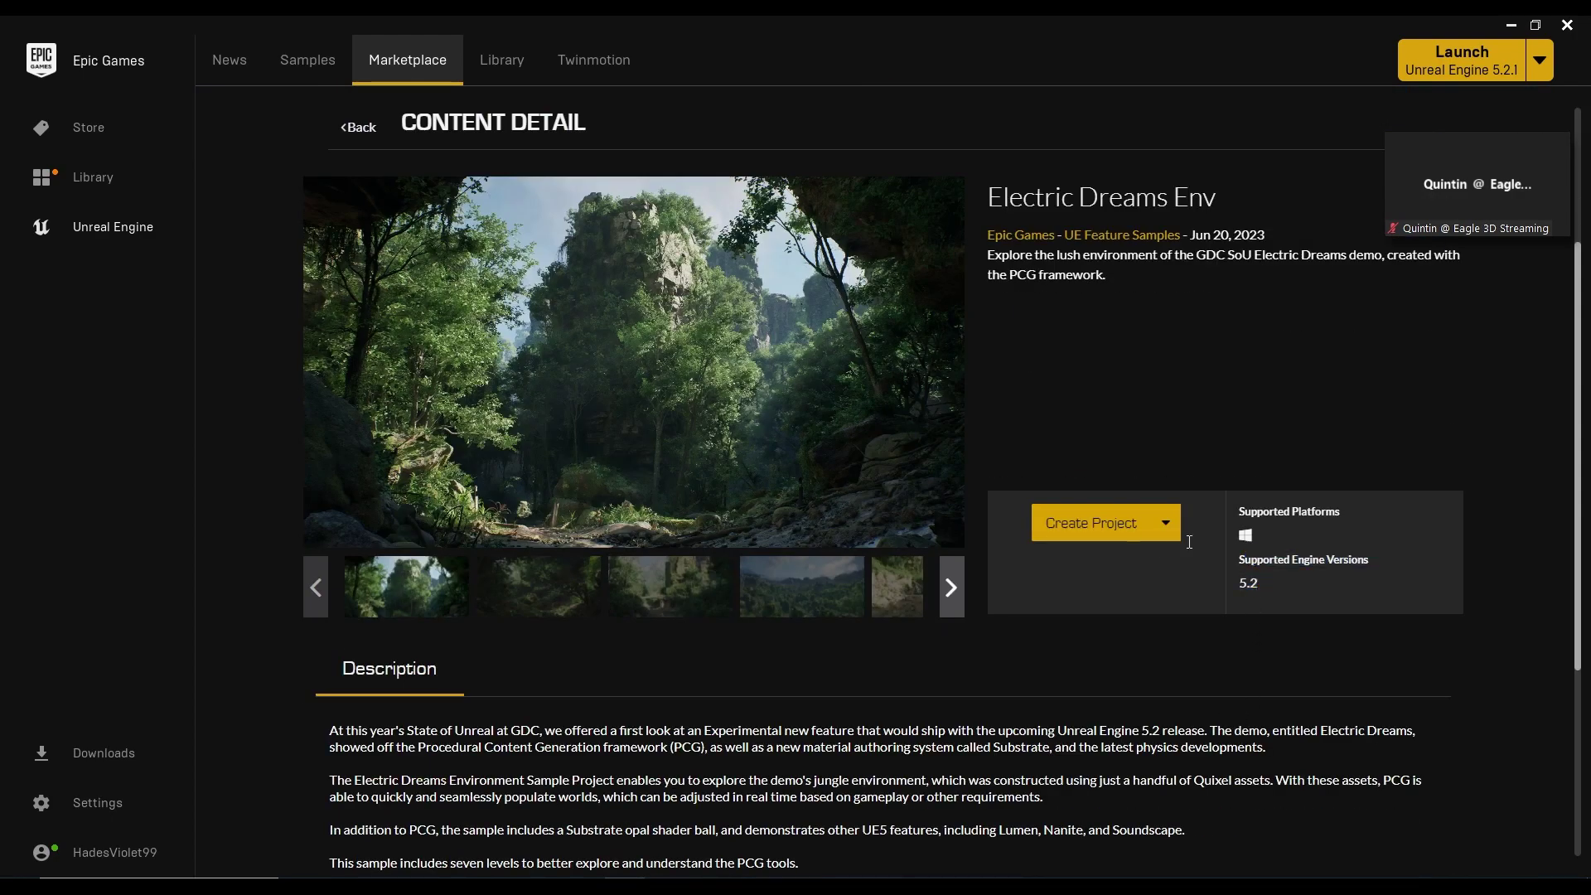
Start Create Project, set the ElectricDreamsEnv name and browse for a save folder.
left_click(1118, 529)
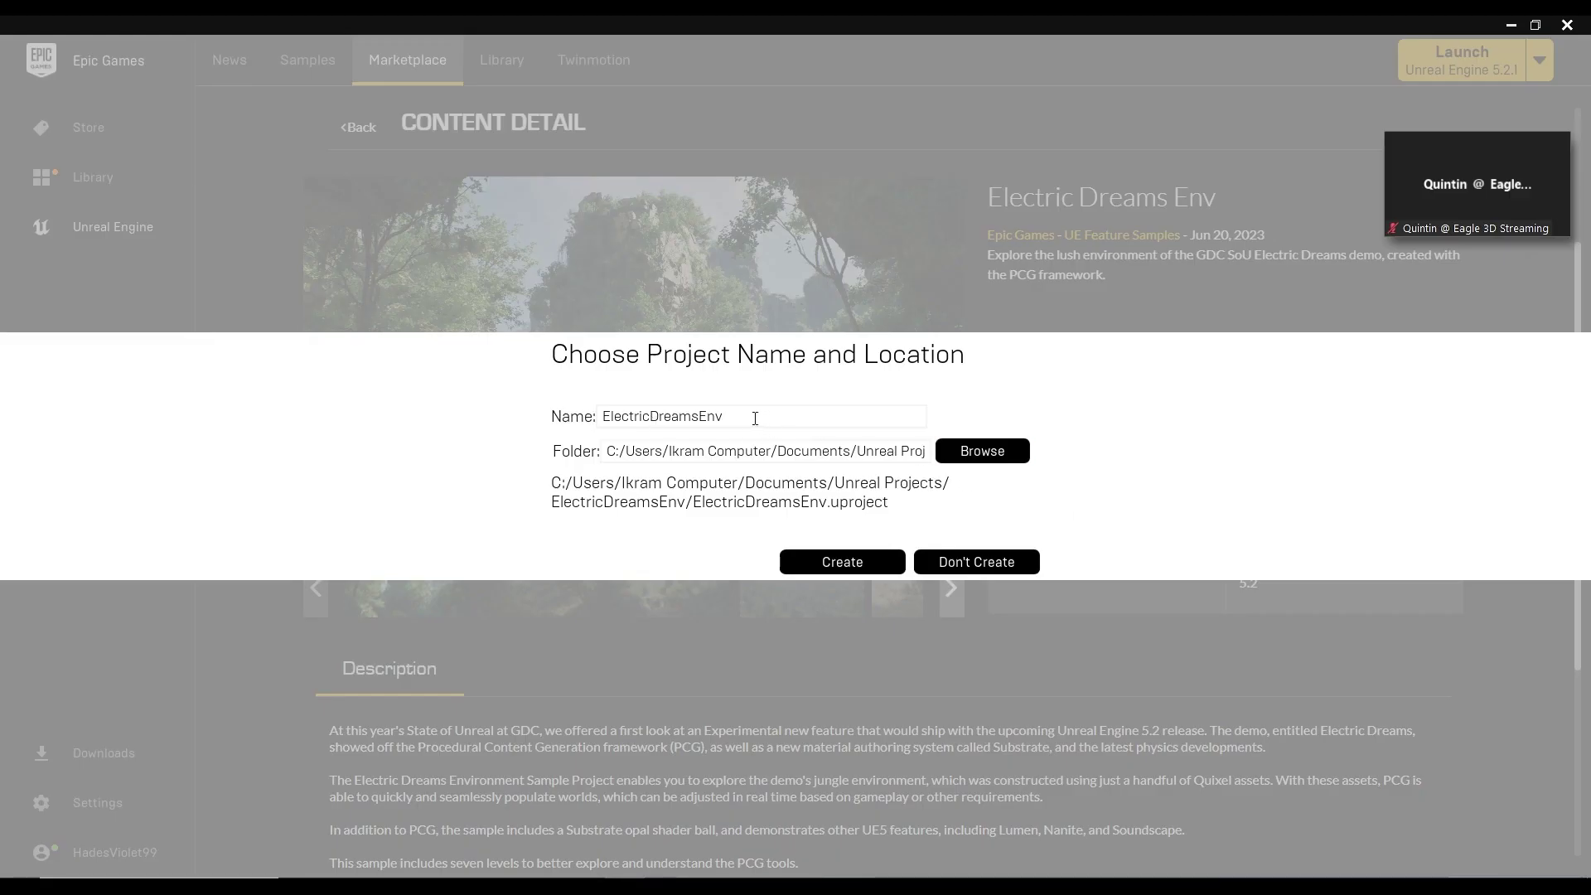
left_click_drag(755, 419, 612, 420)
left_click(699, 448)
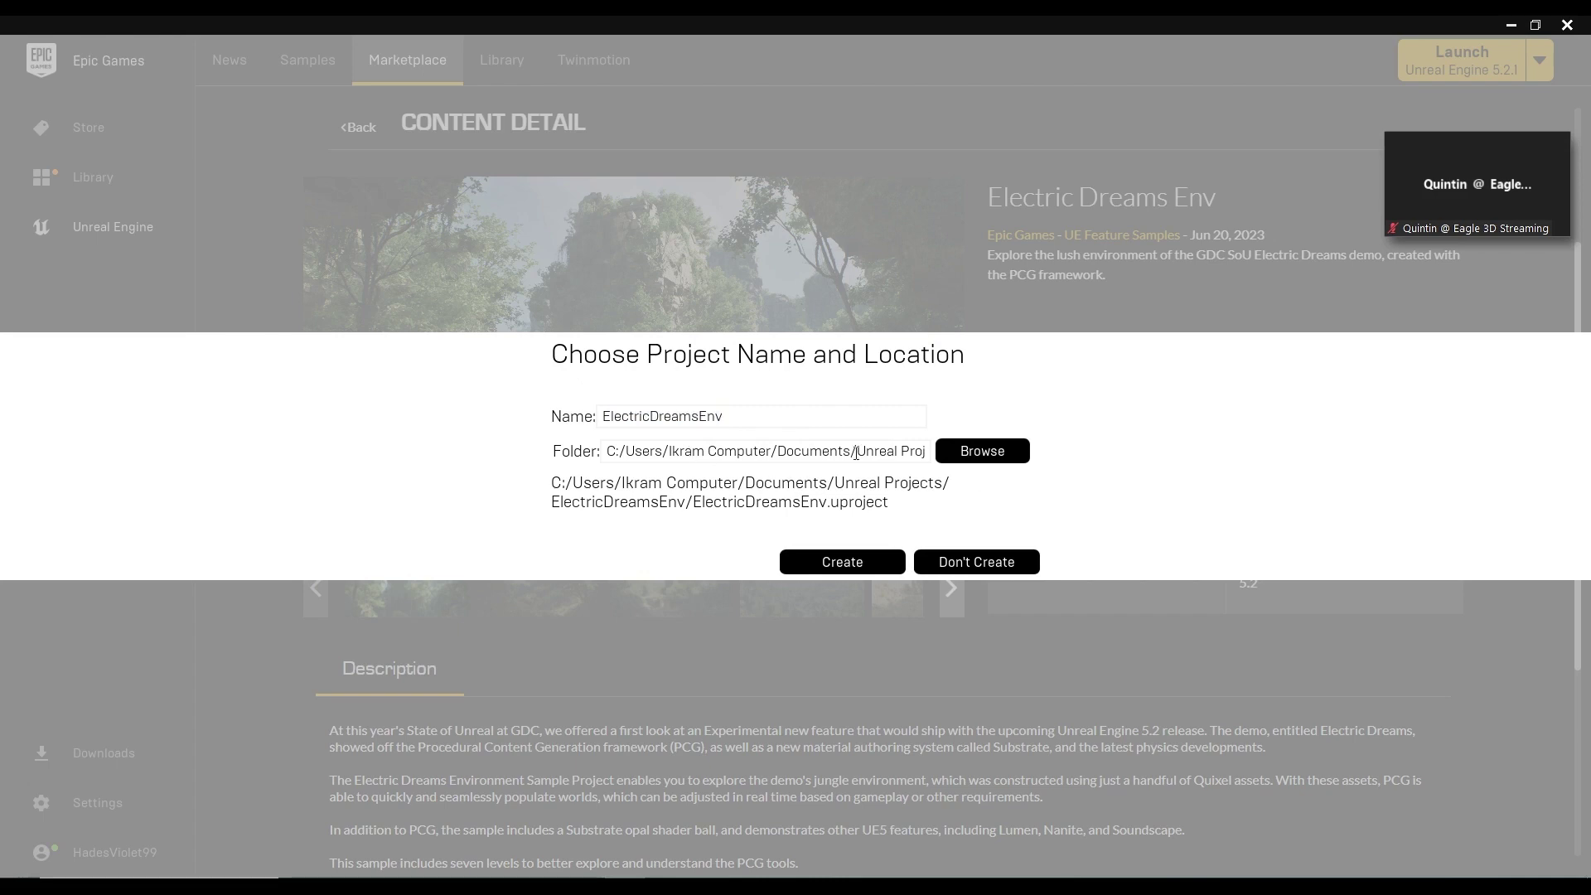
left_click(972, 452)
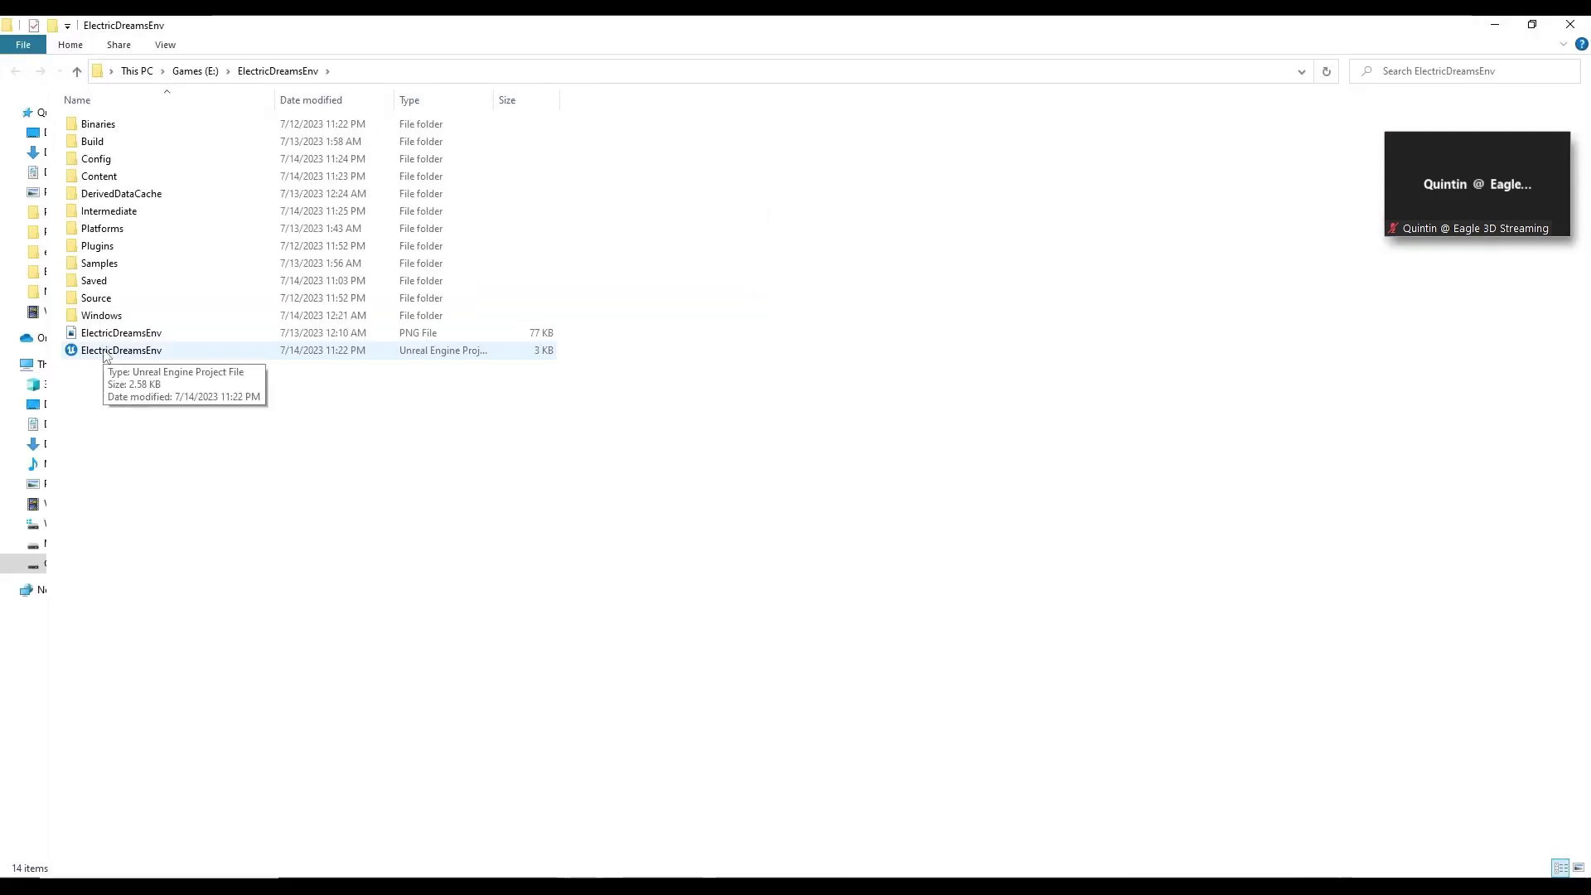
Open ElectricDreamsEnv.uproject from E:\ElectricDreamsEnv and focus the view on the PCGDemo_GroundBP ground.
left_click(105, 355)
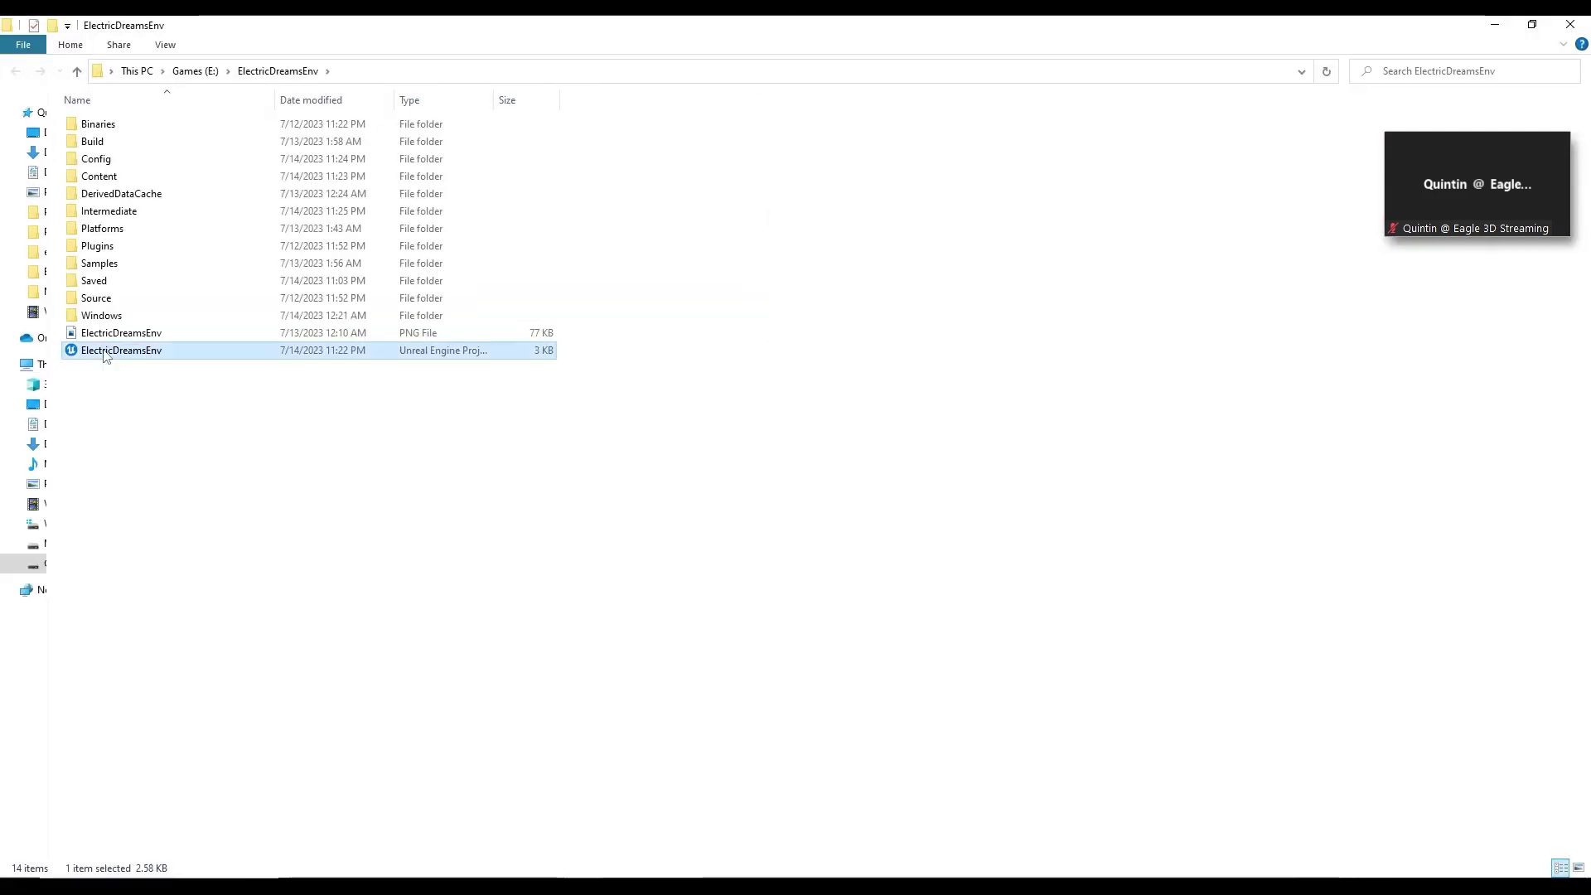
right_click(126, 361)
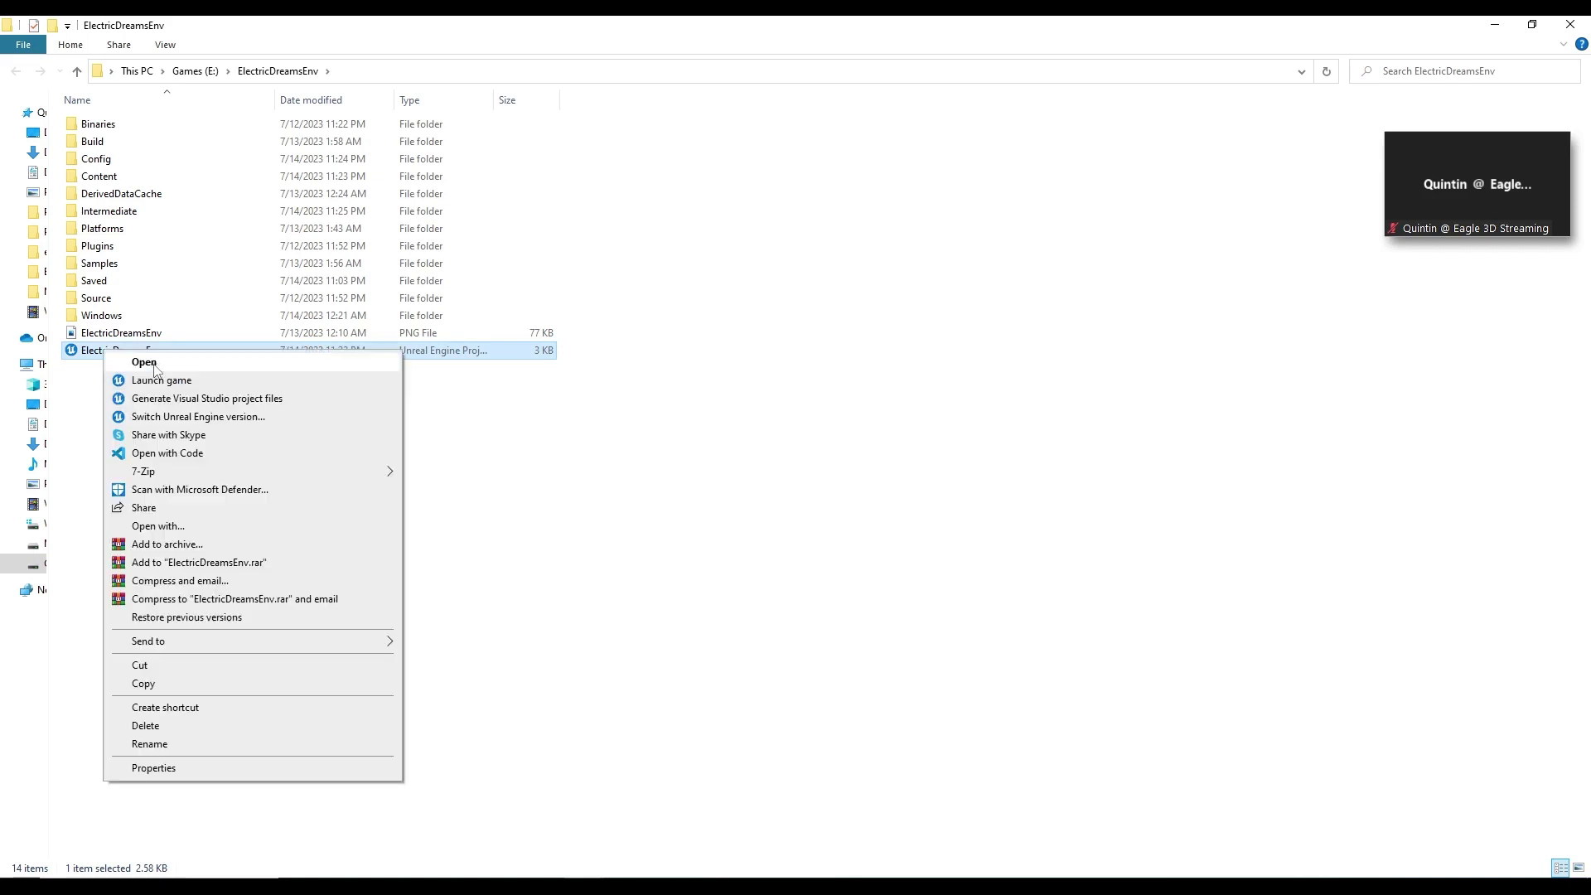
left_click(148, 363)
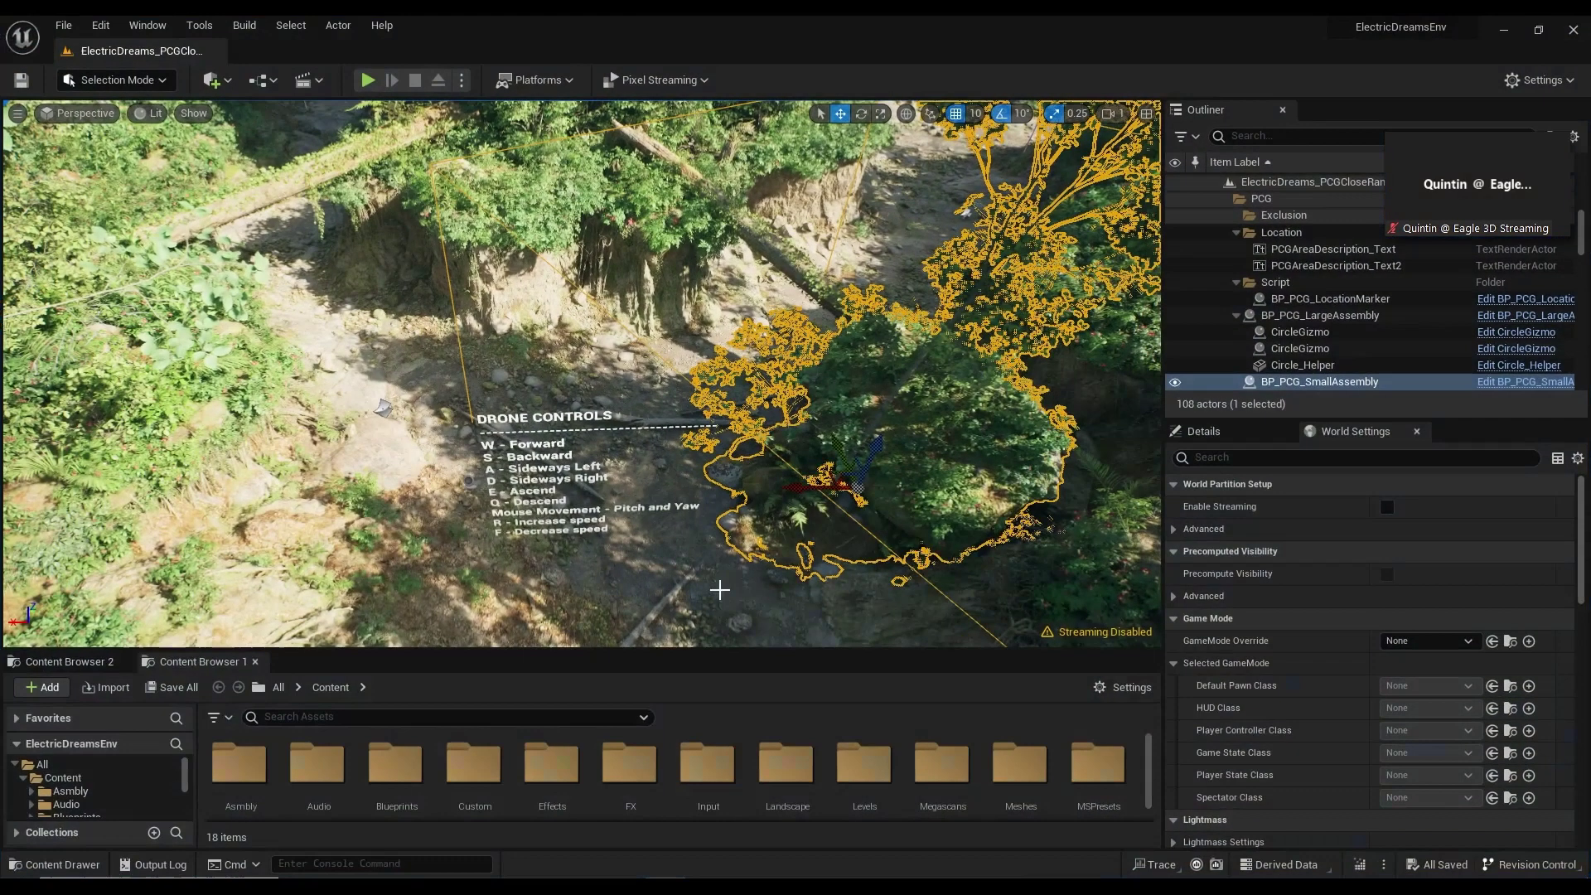
left_click(719, 589)
key("f")
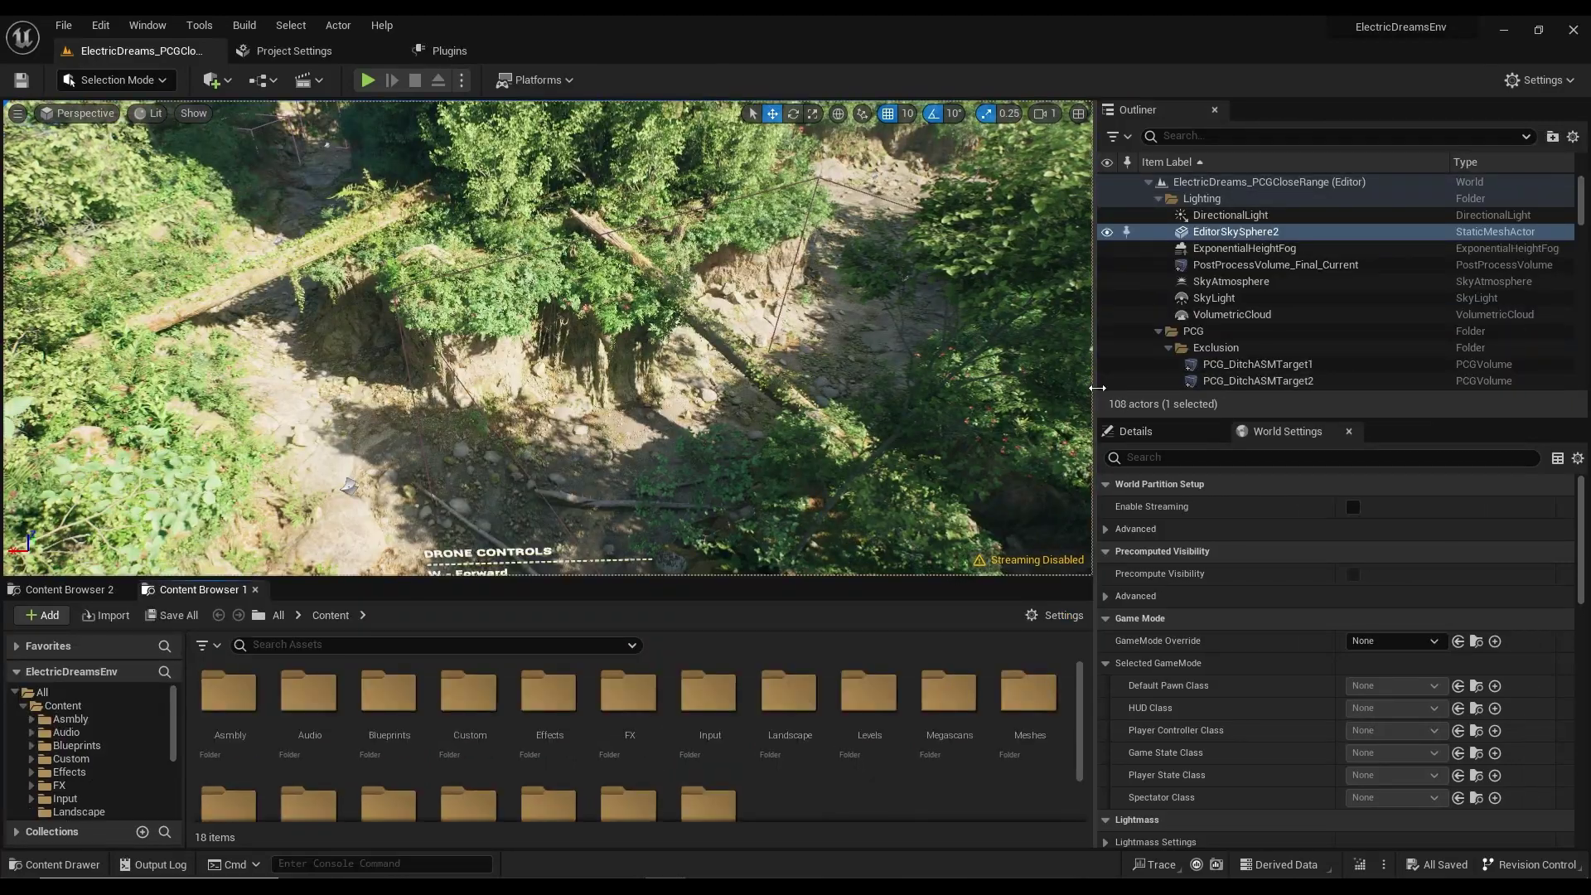
Enable the Pixel Streaming plugin found by searching 'pixel', then restart the editor.
left_click_drag(1095, 383, 1164, 392)
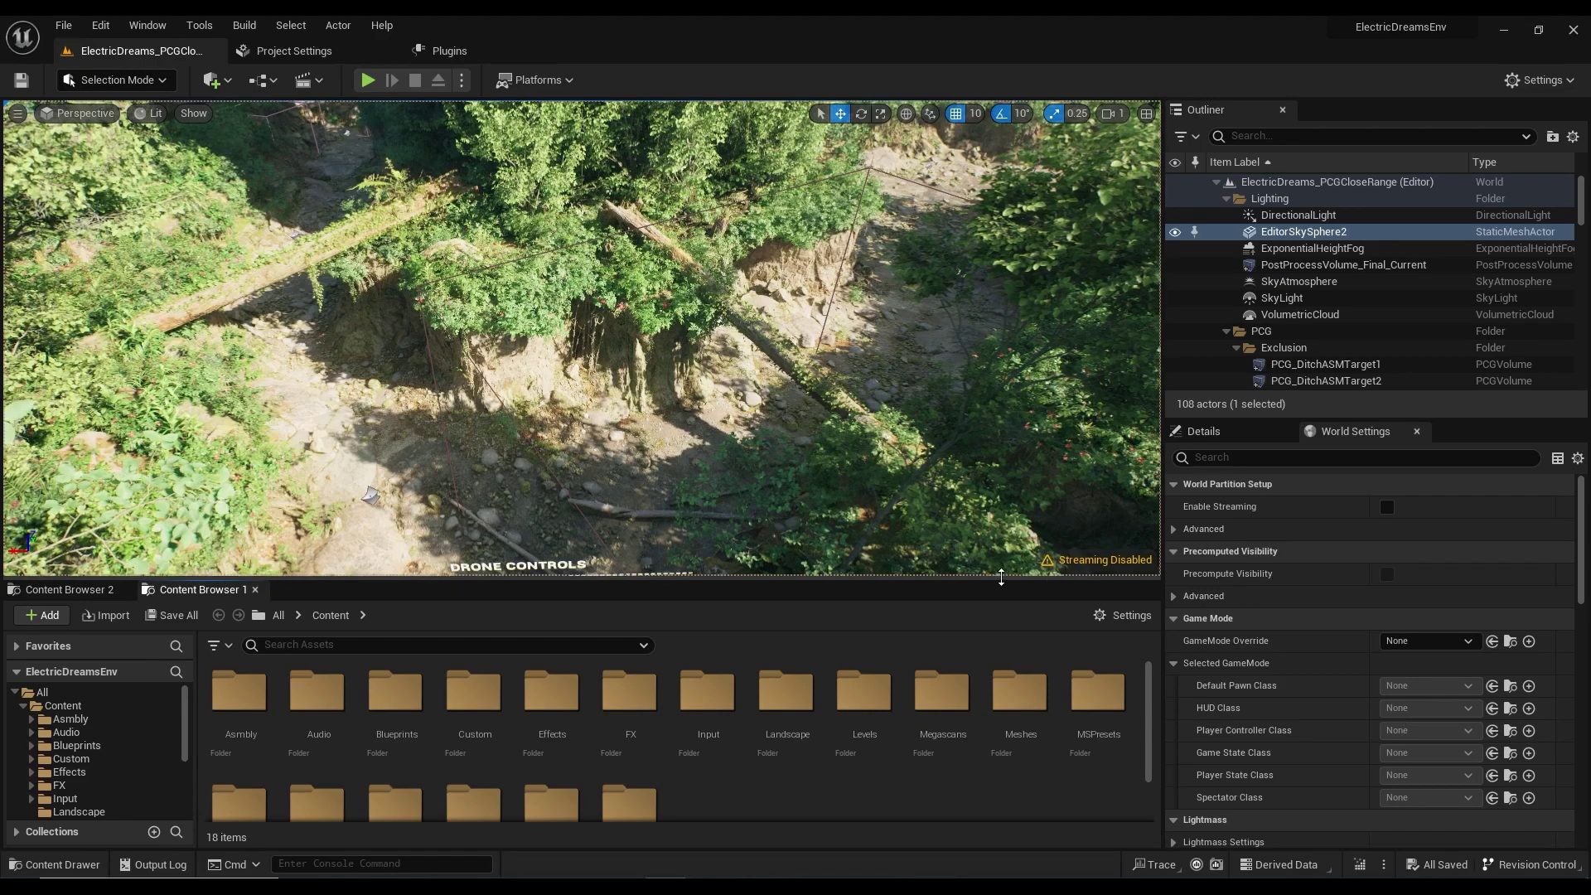
left_click_drag(999, 574, 998, 630)
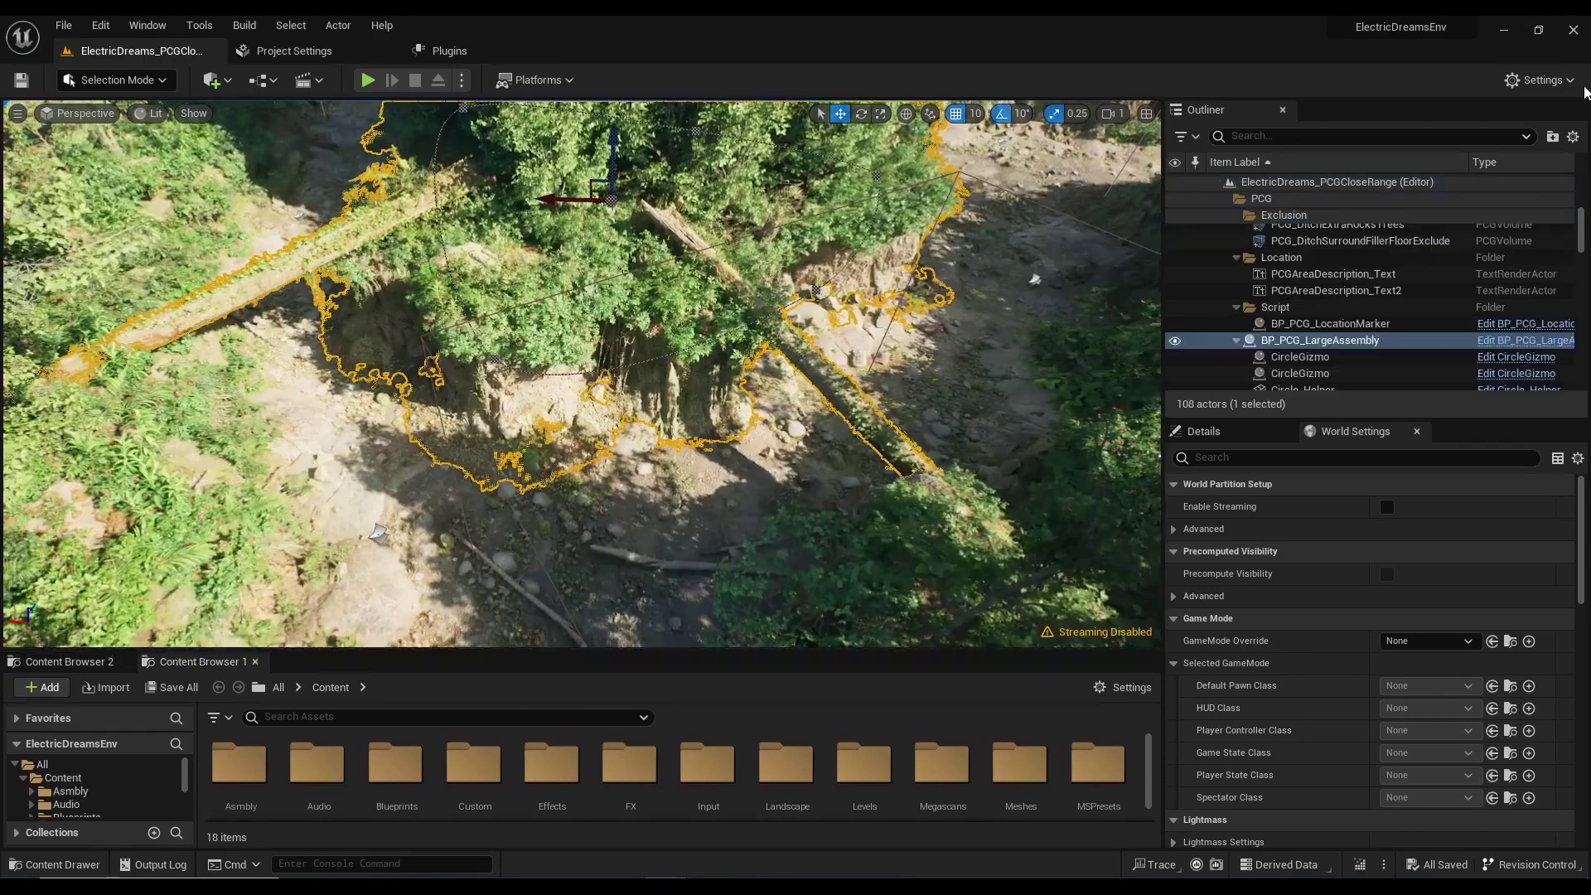
left_click(1560, 82)
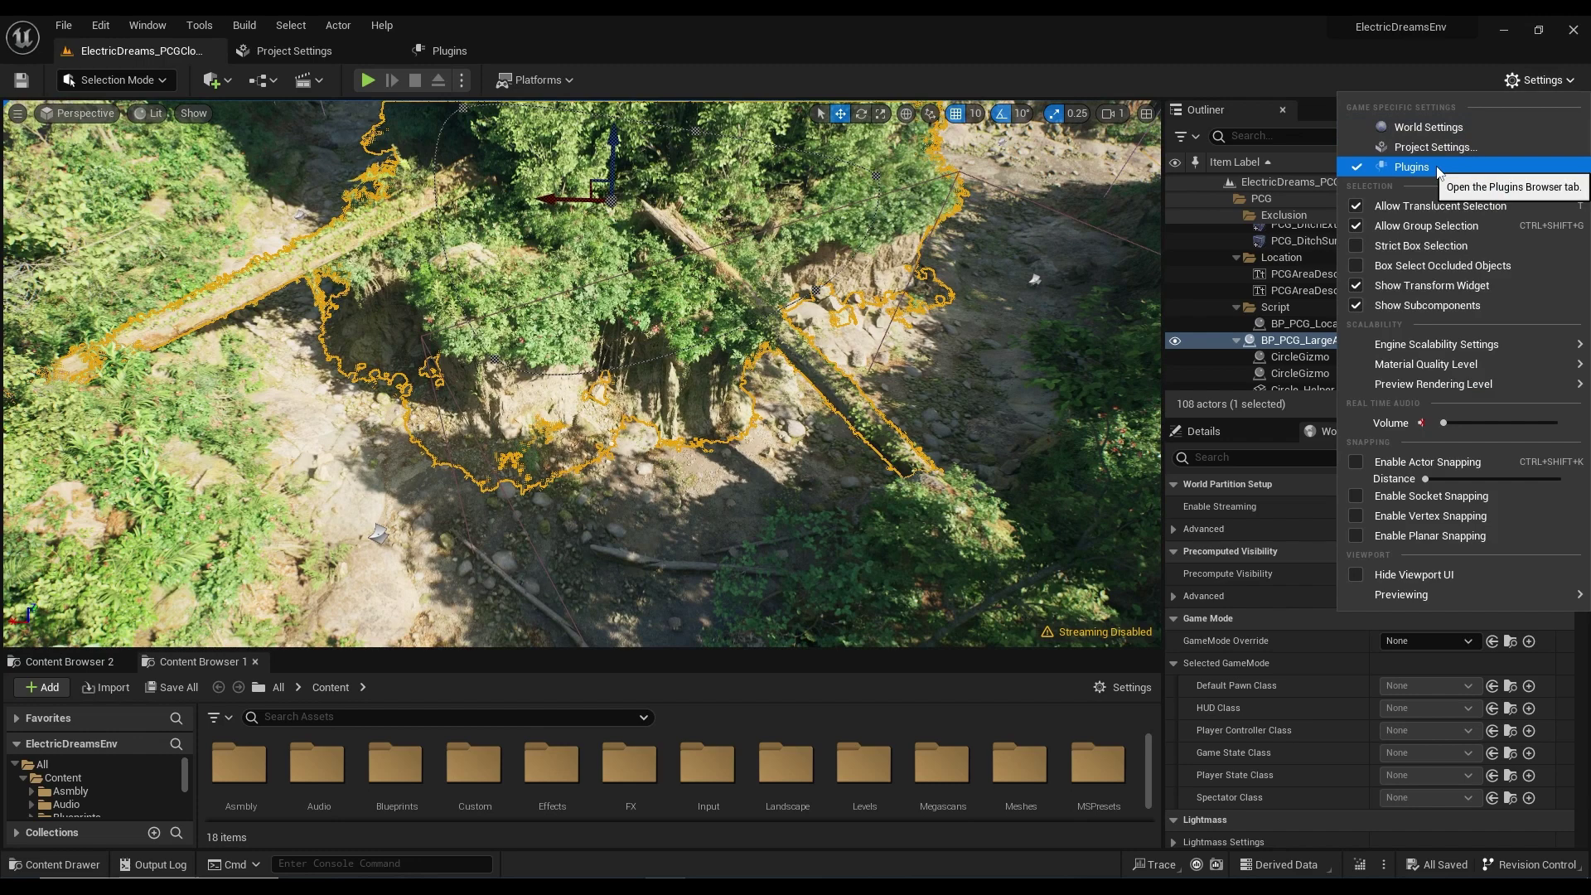
left_click(1410, 168)
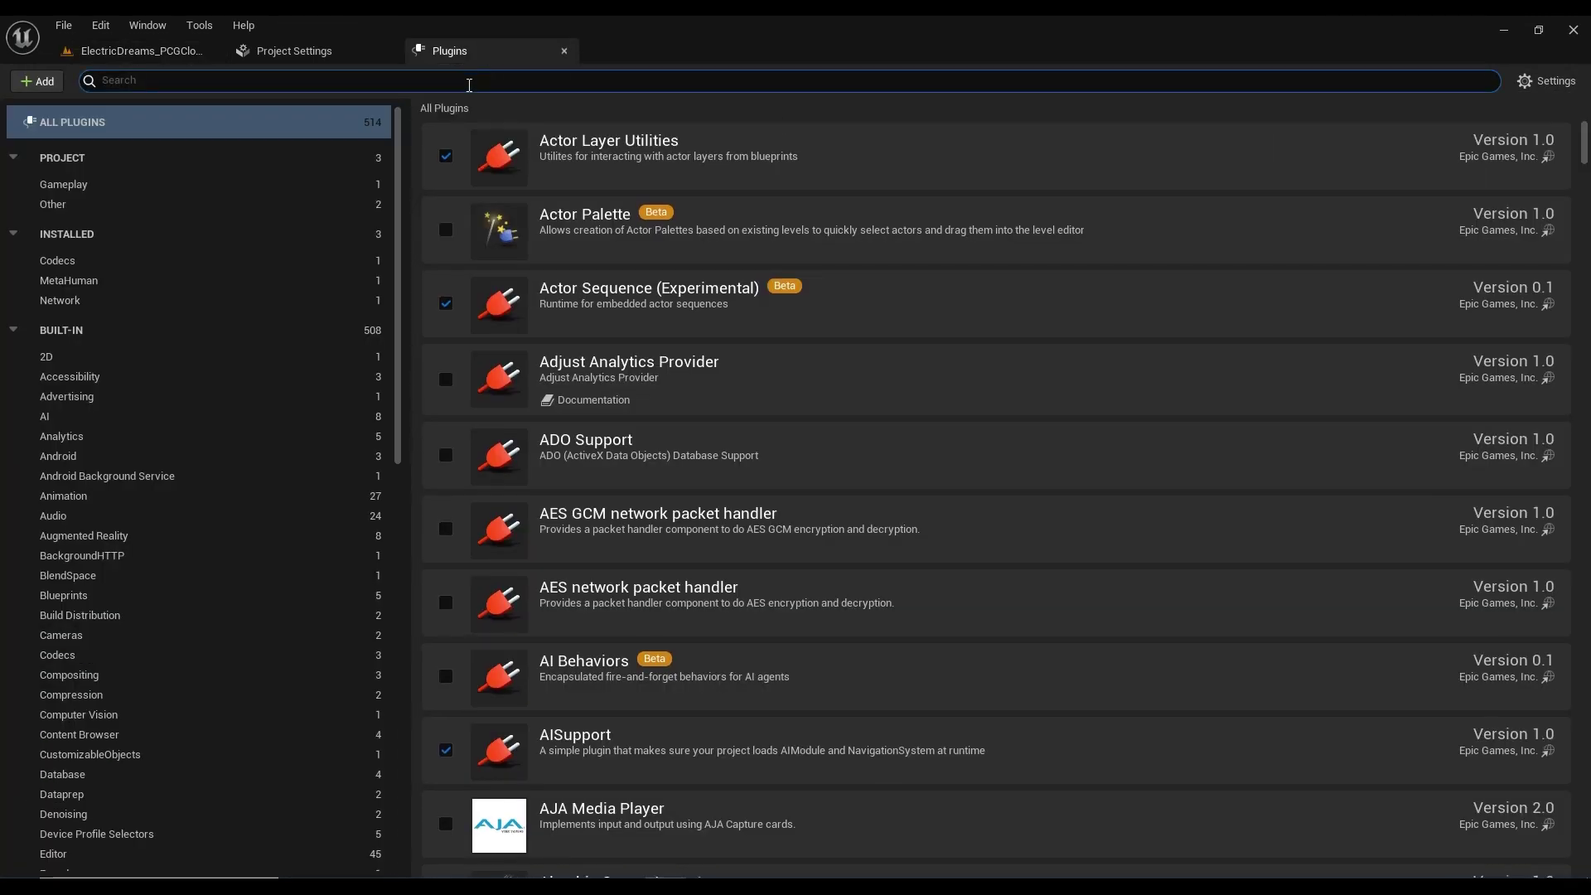
type("pixel")
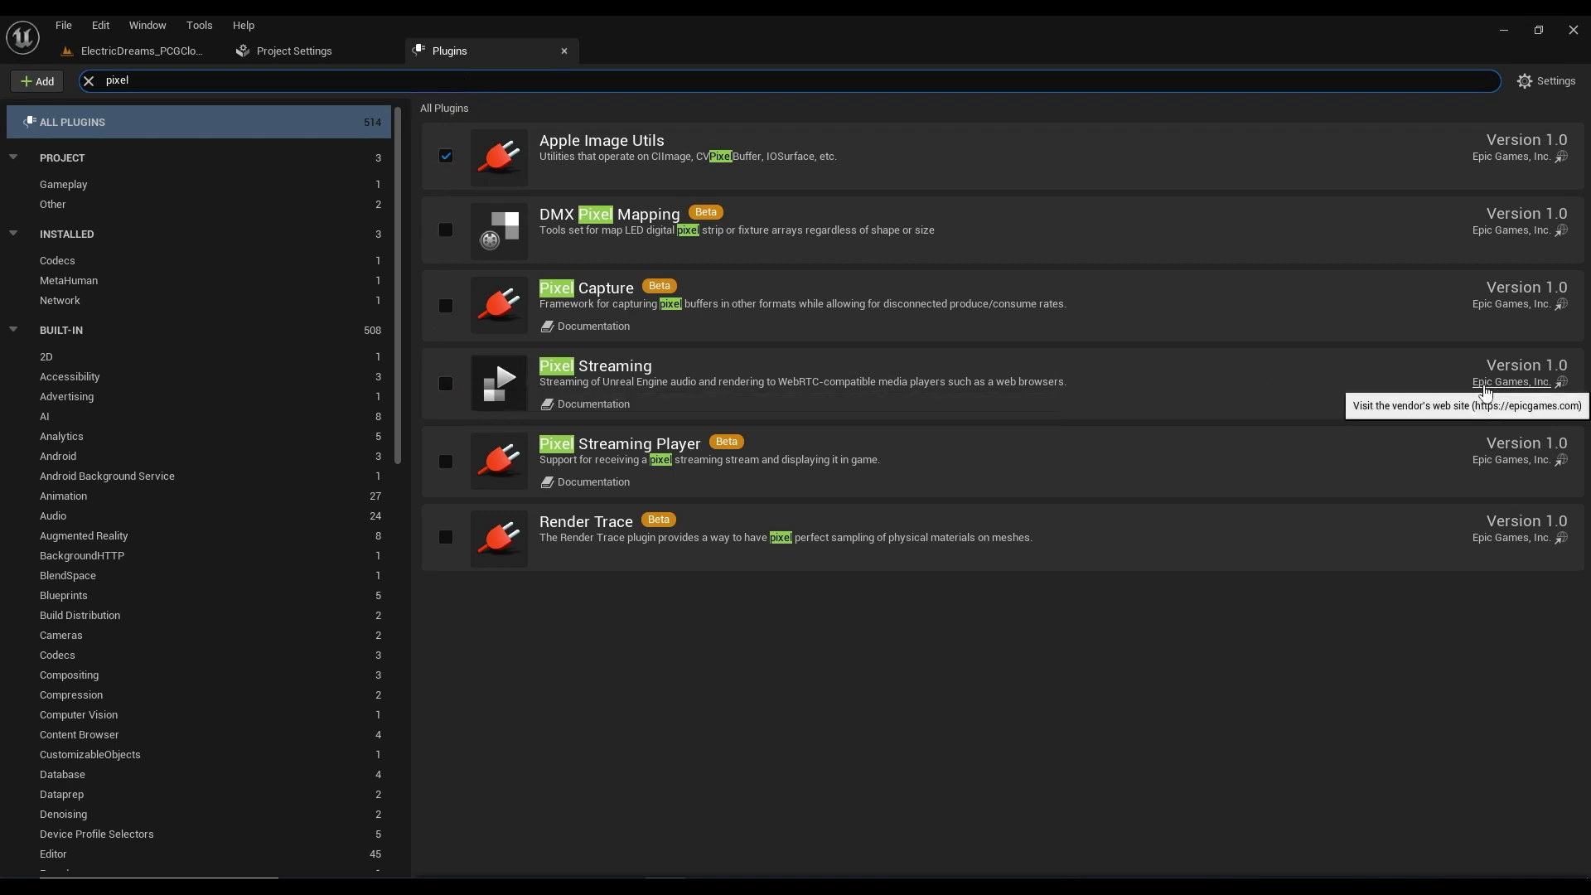
left_click(445, 384)
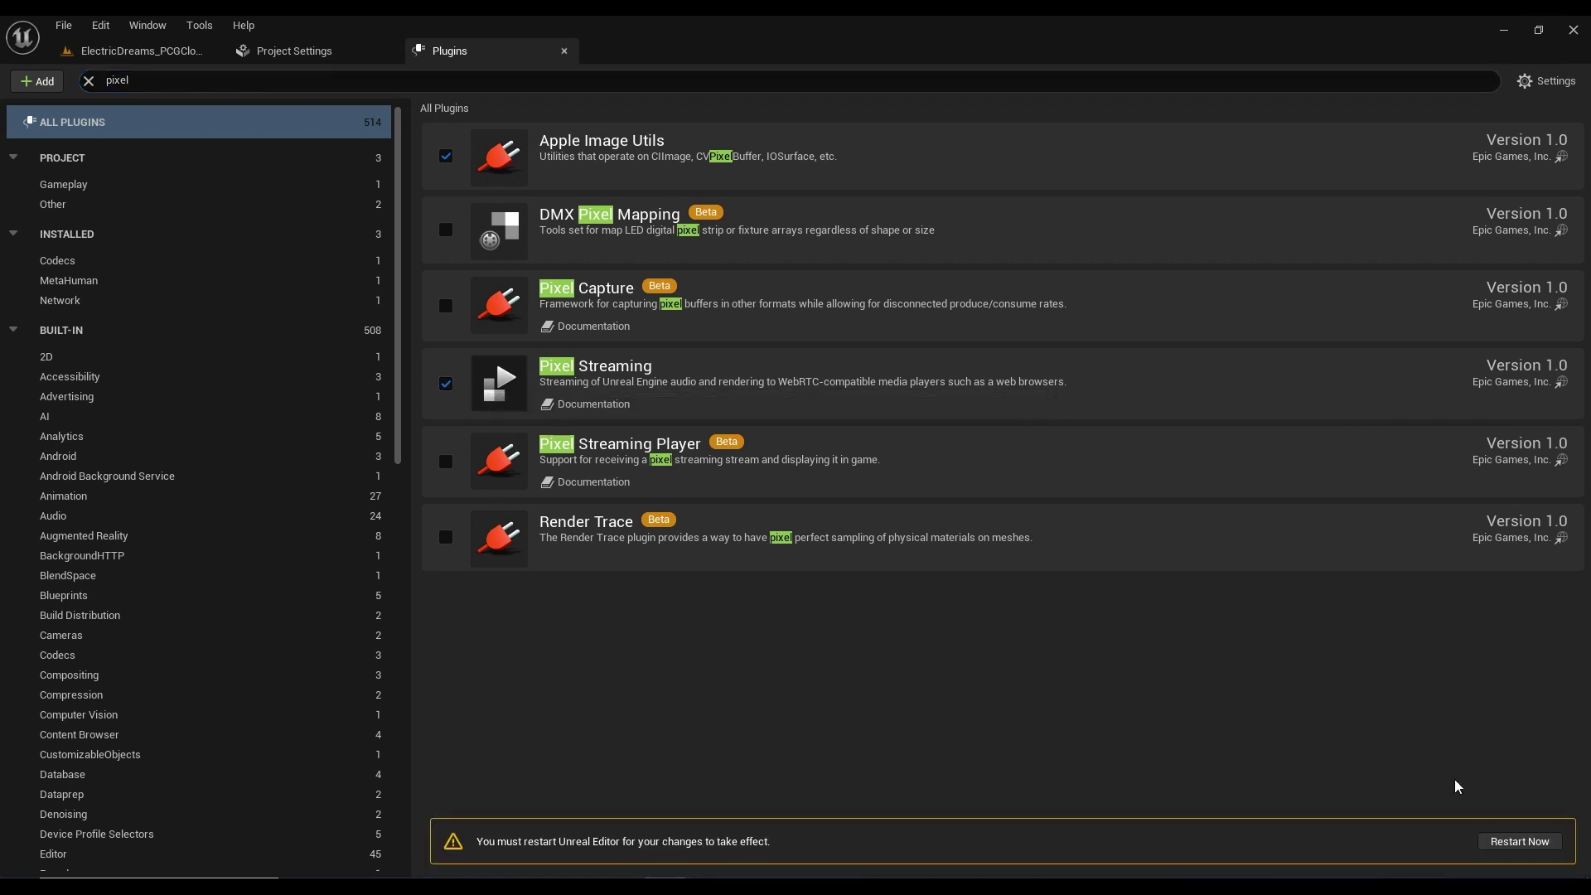
left_click(1519, 841)
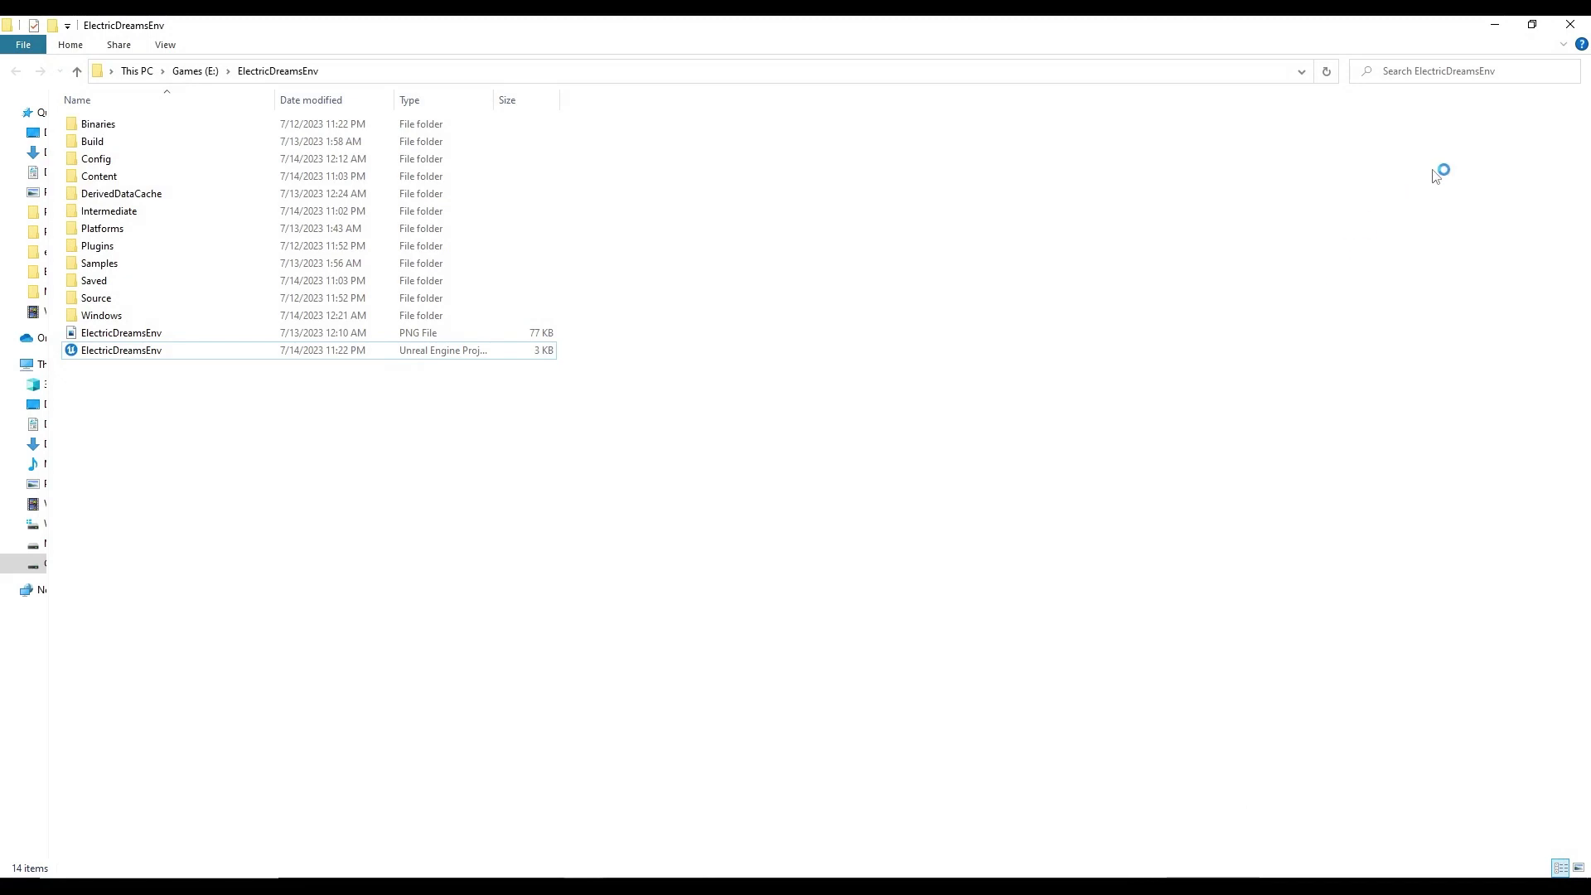
Minimize File Explorer while the editor relaunches the ElectricDreamsEnv project.
left_click(1495, 27)
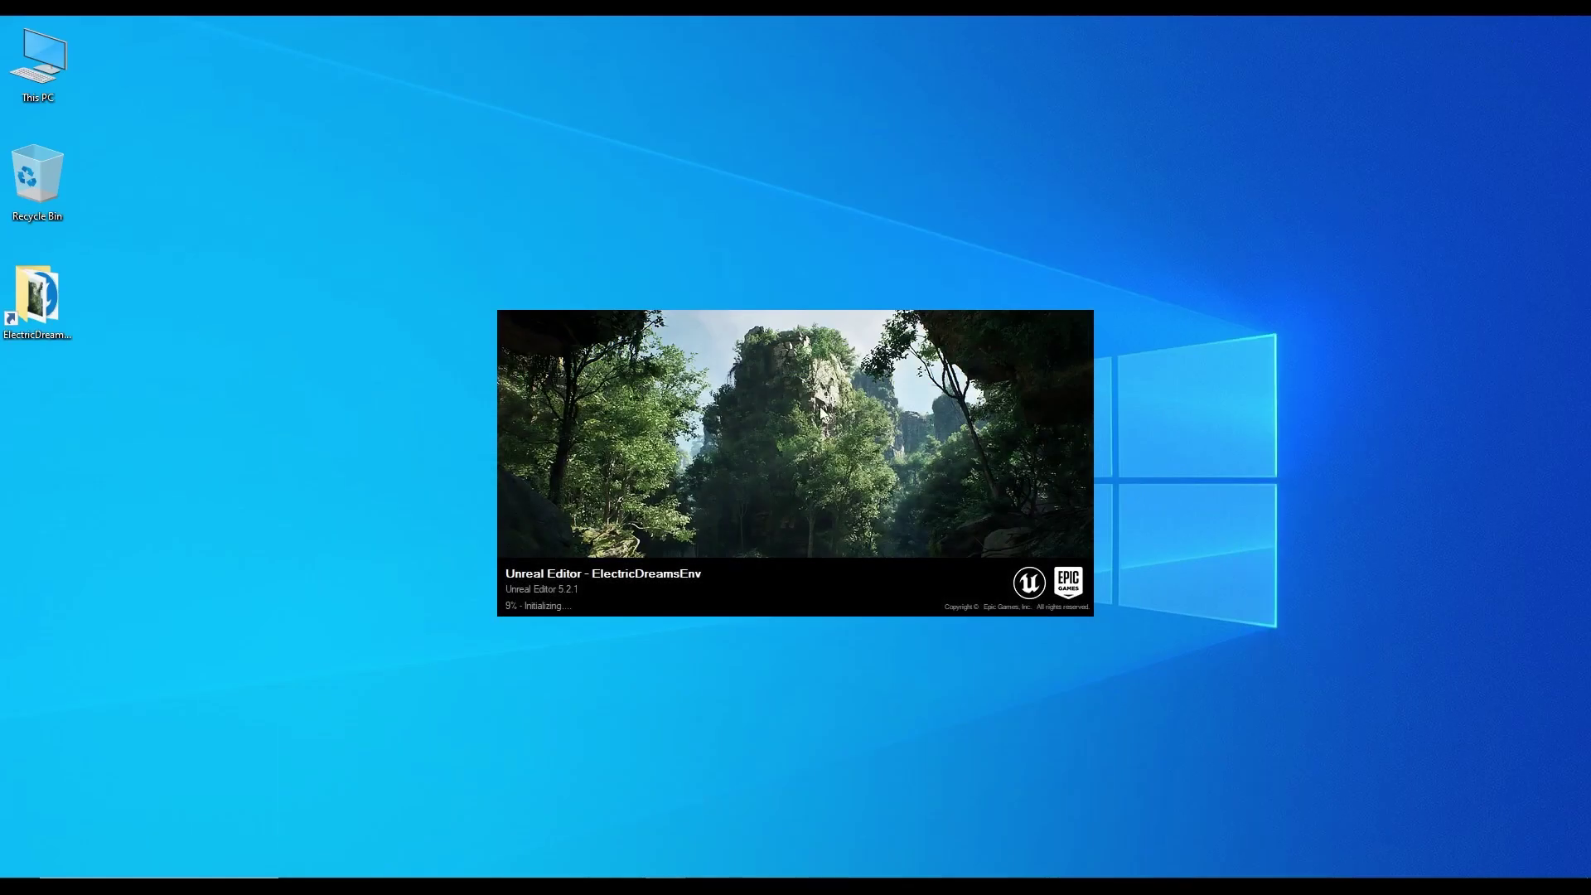
right_click(756, 205)
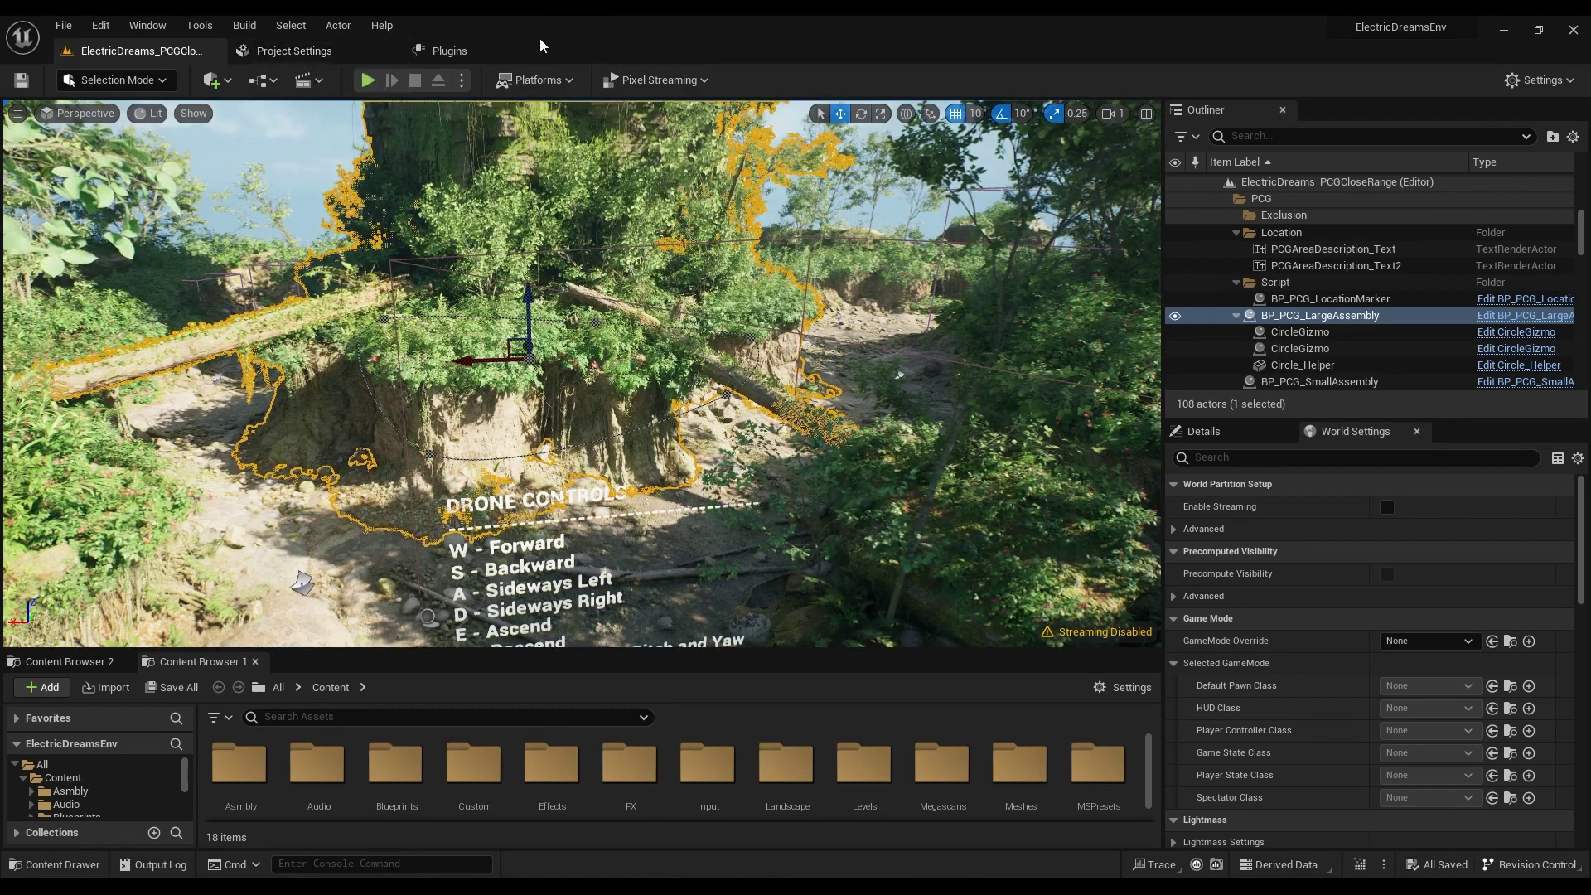
Search Project Settings for 'touc' to confirm Always Show Touch Interface is on, then return to the level.
left_click(326, 58)
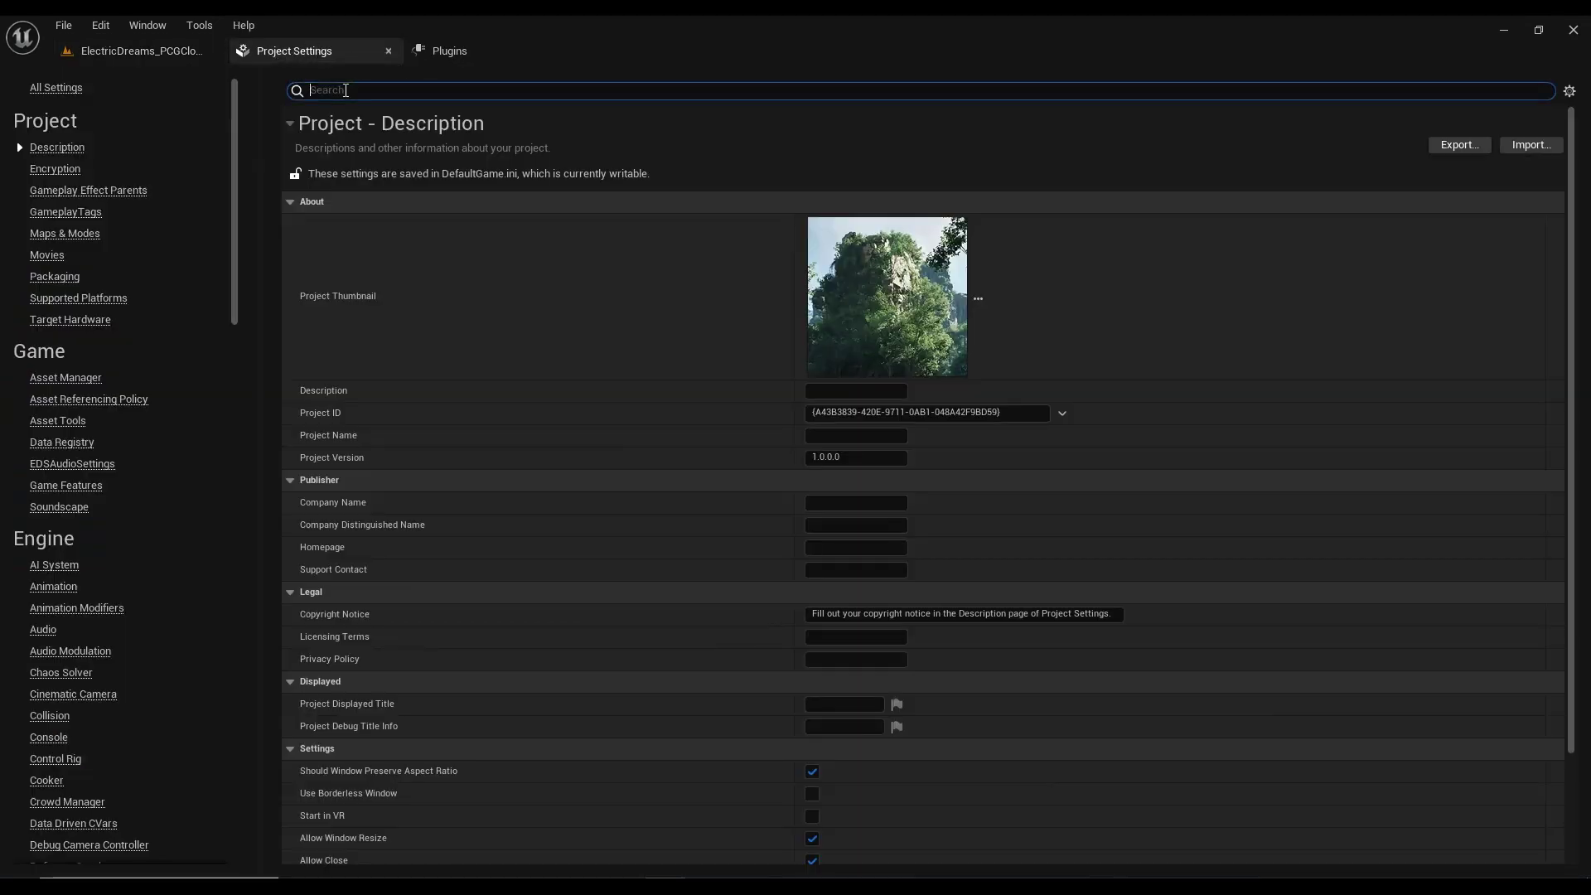
left_click(345, 90)
type("touc")
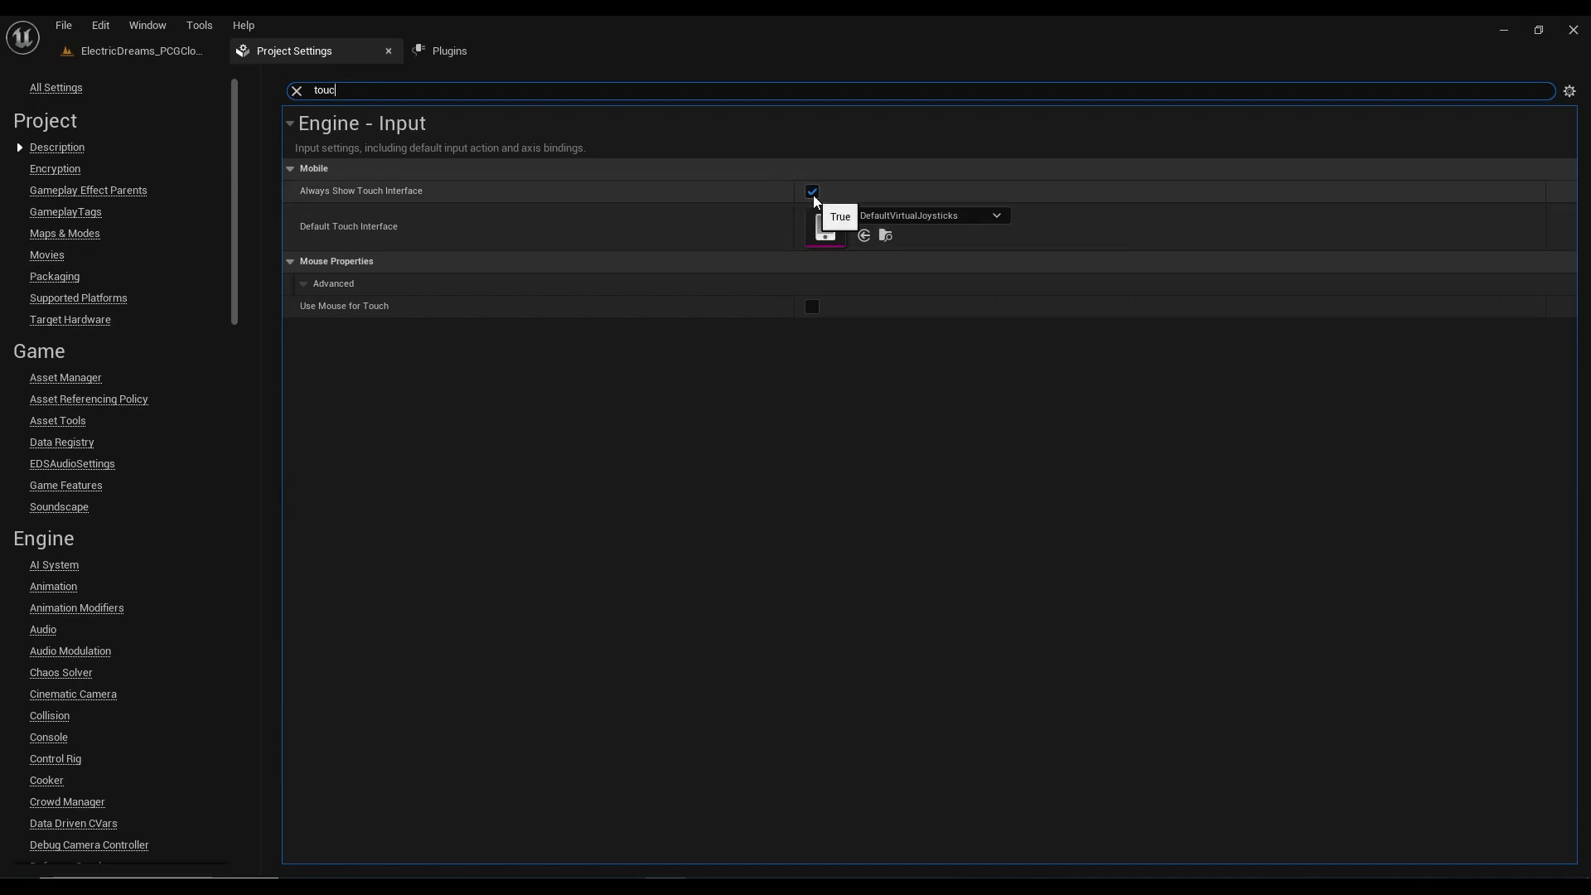
left_click(141, 51)
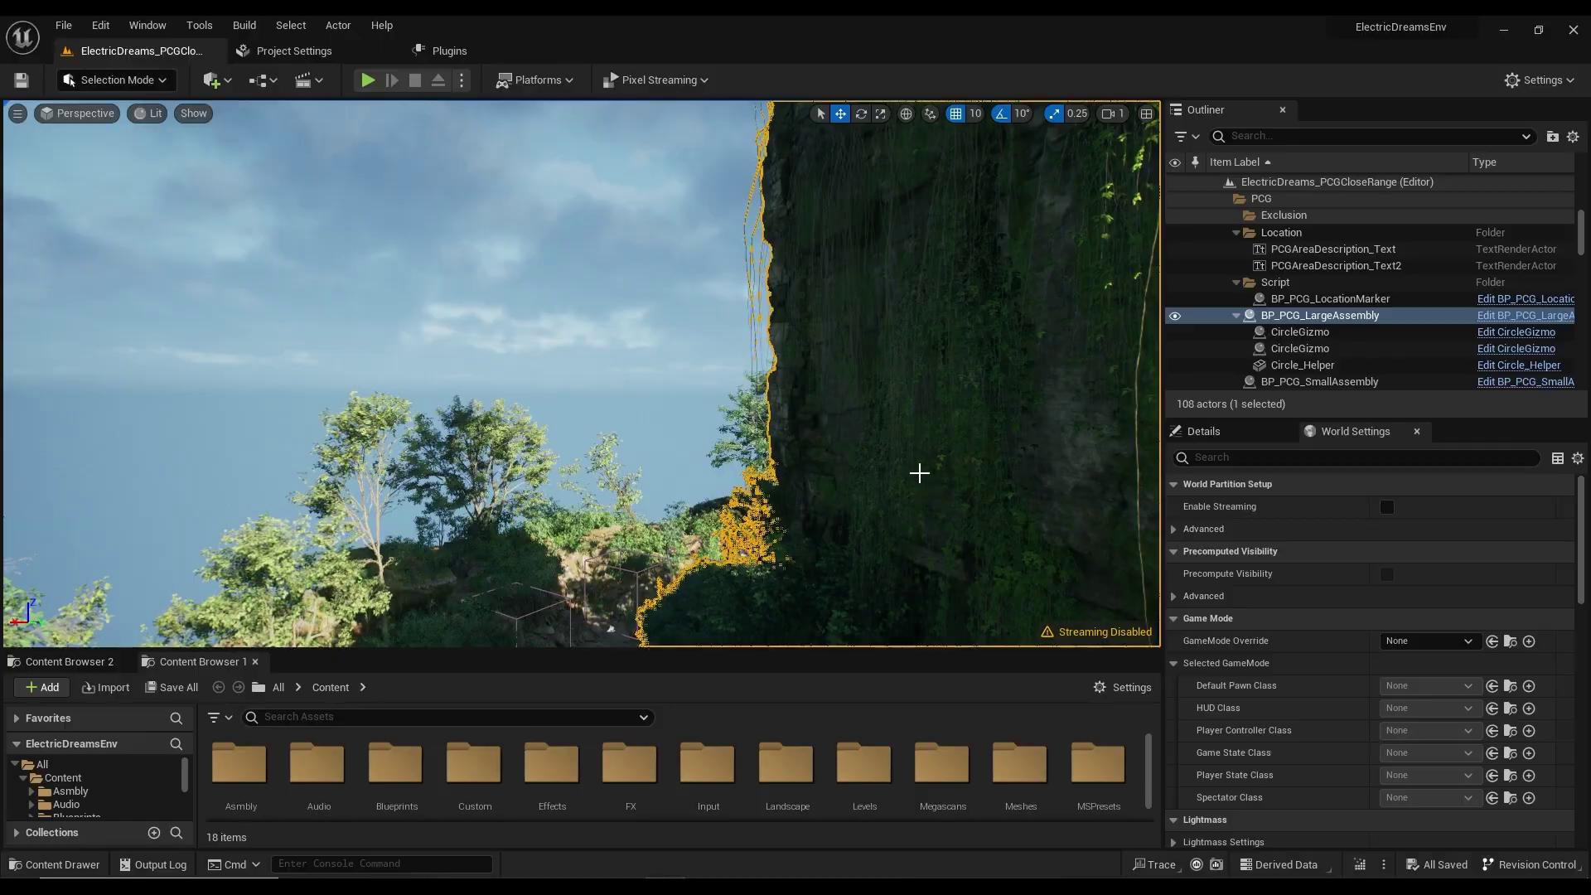
Choose Platforms > Windows > Package Project to begin packaging for Windows.
right_click_drag(917, 473, 936, 509)
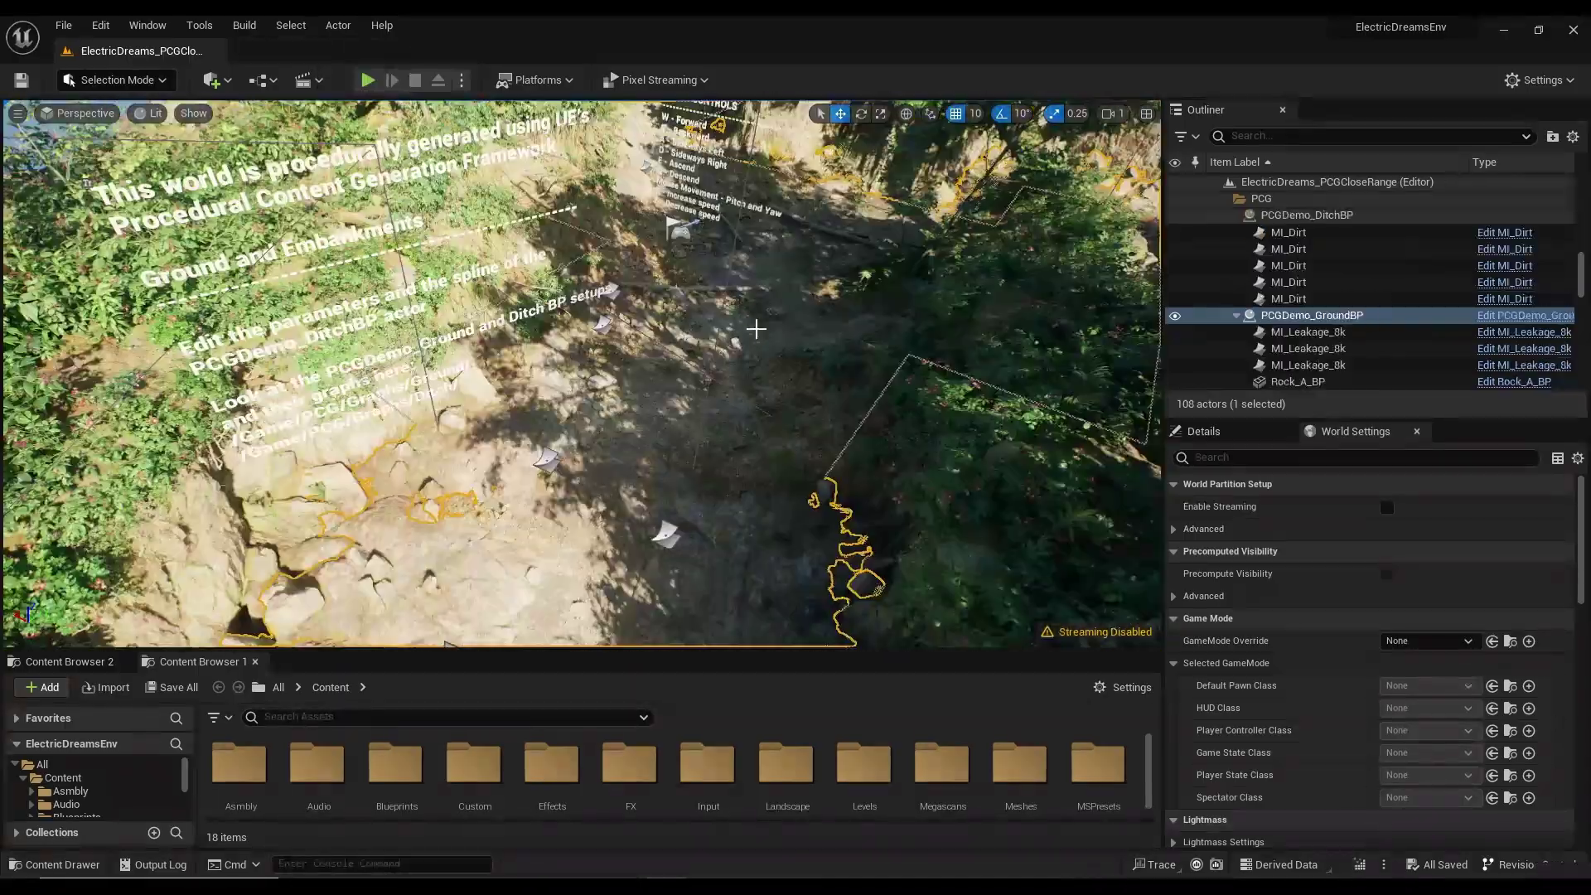
right_click_drag(944, 514, 940, 504)
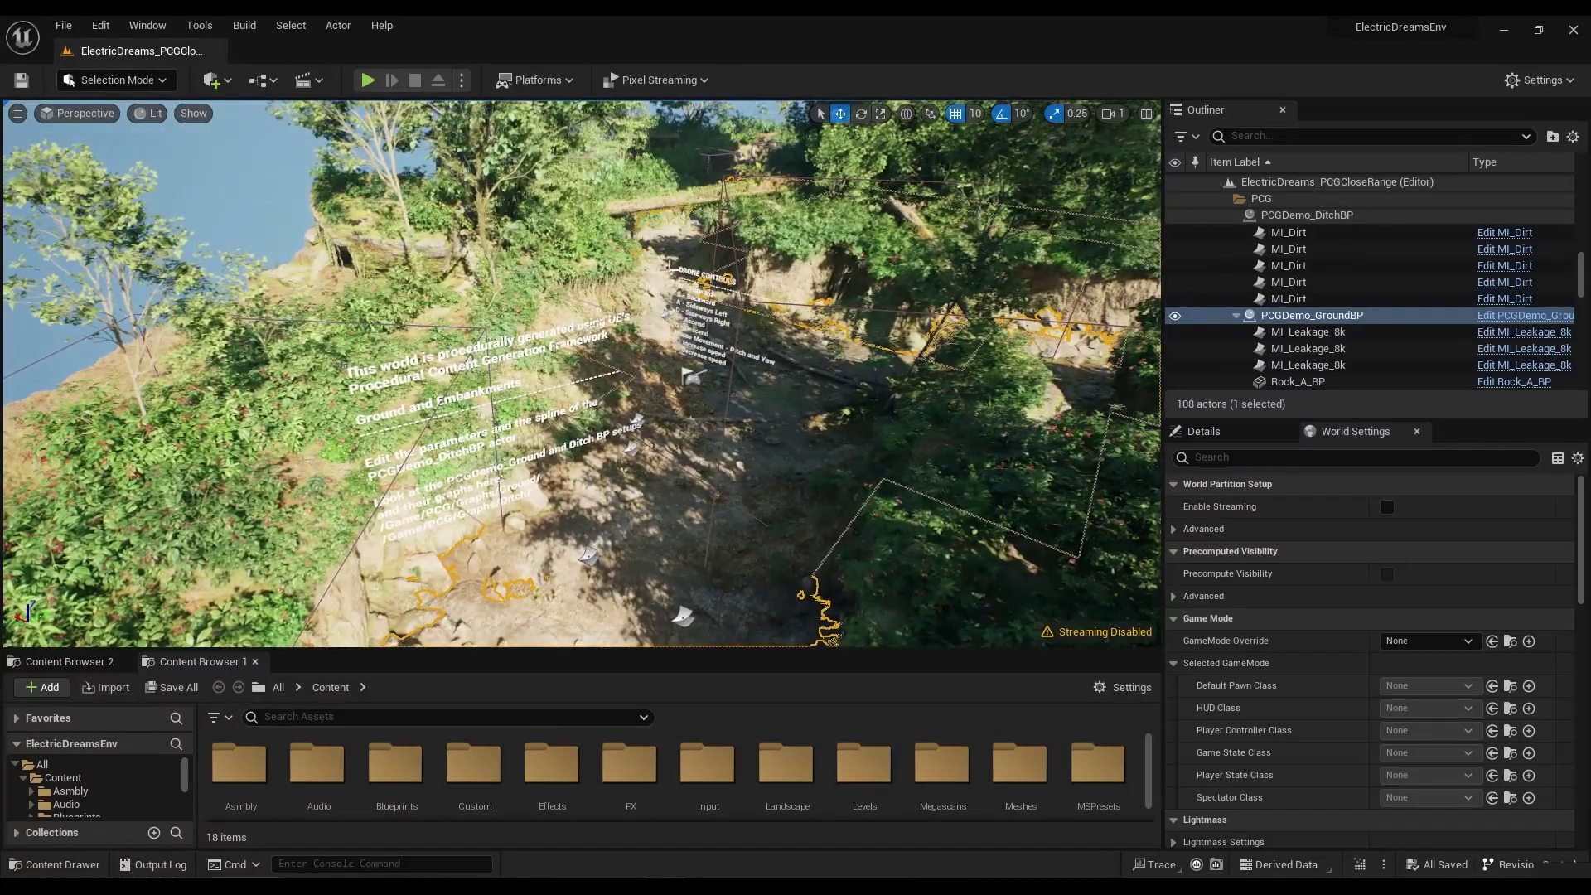
left_click(534, 79)
mouse_move(584, 245)
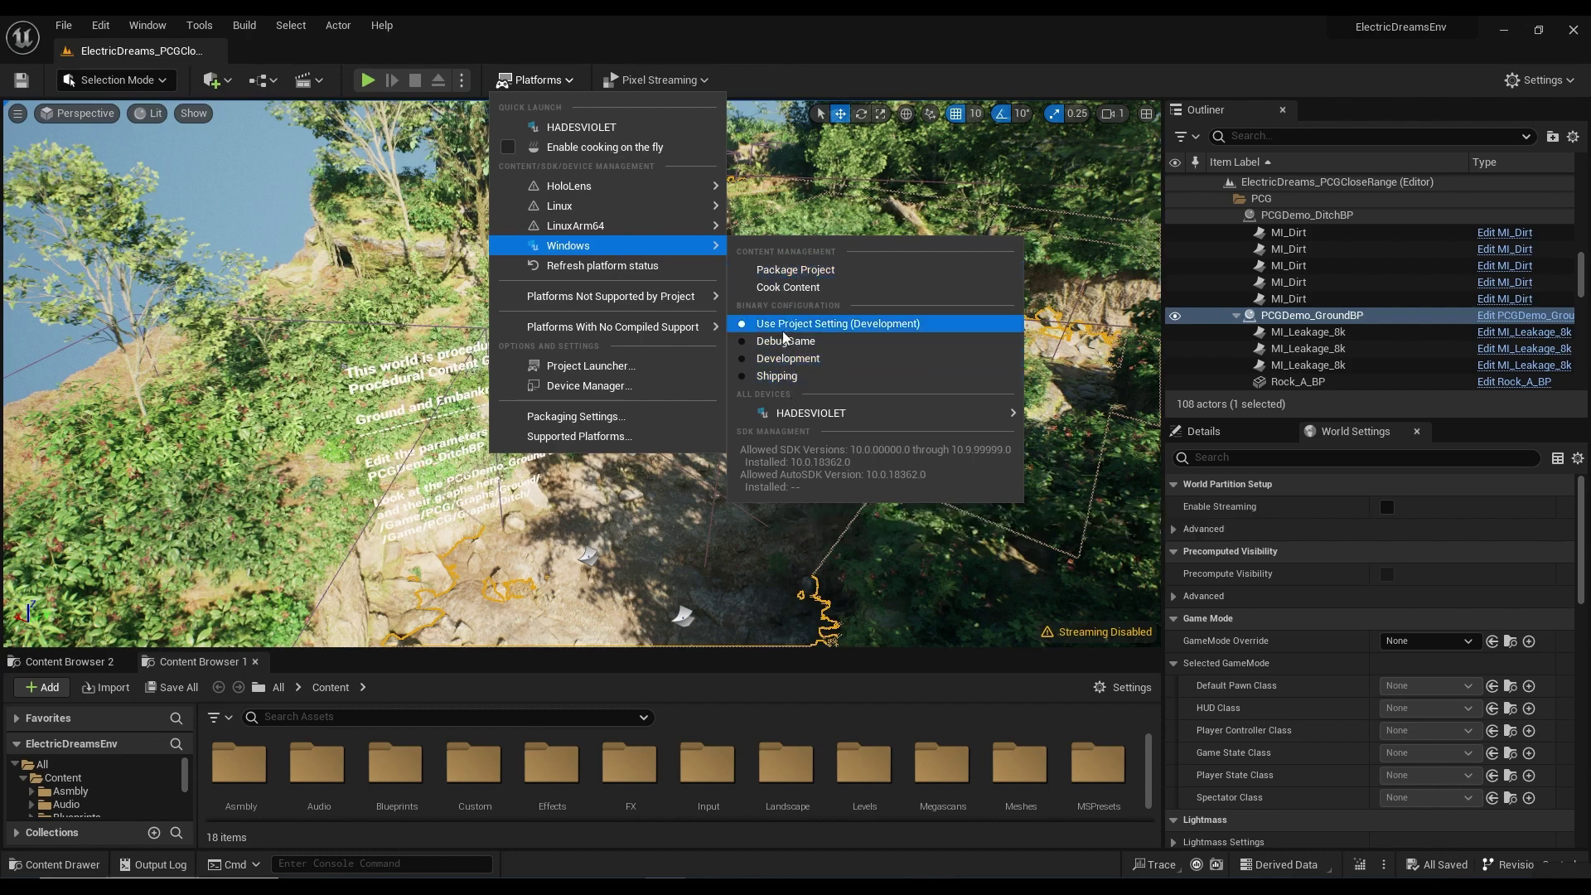
left_click(785, 276)
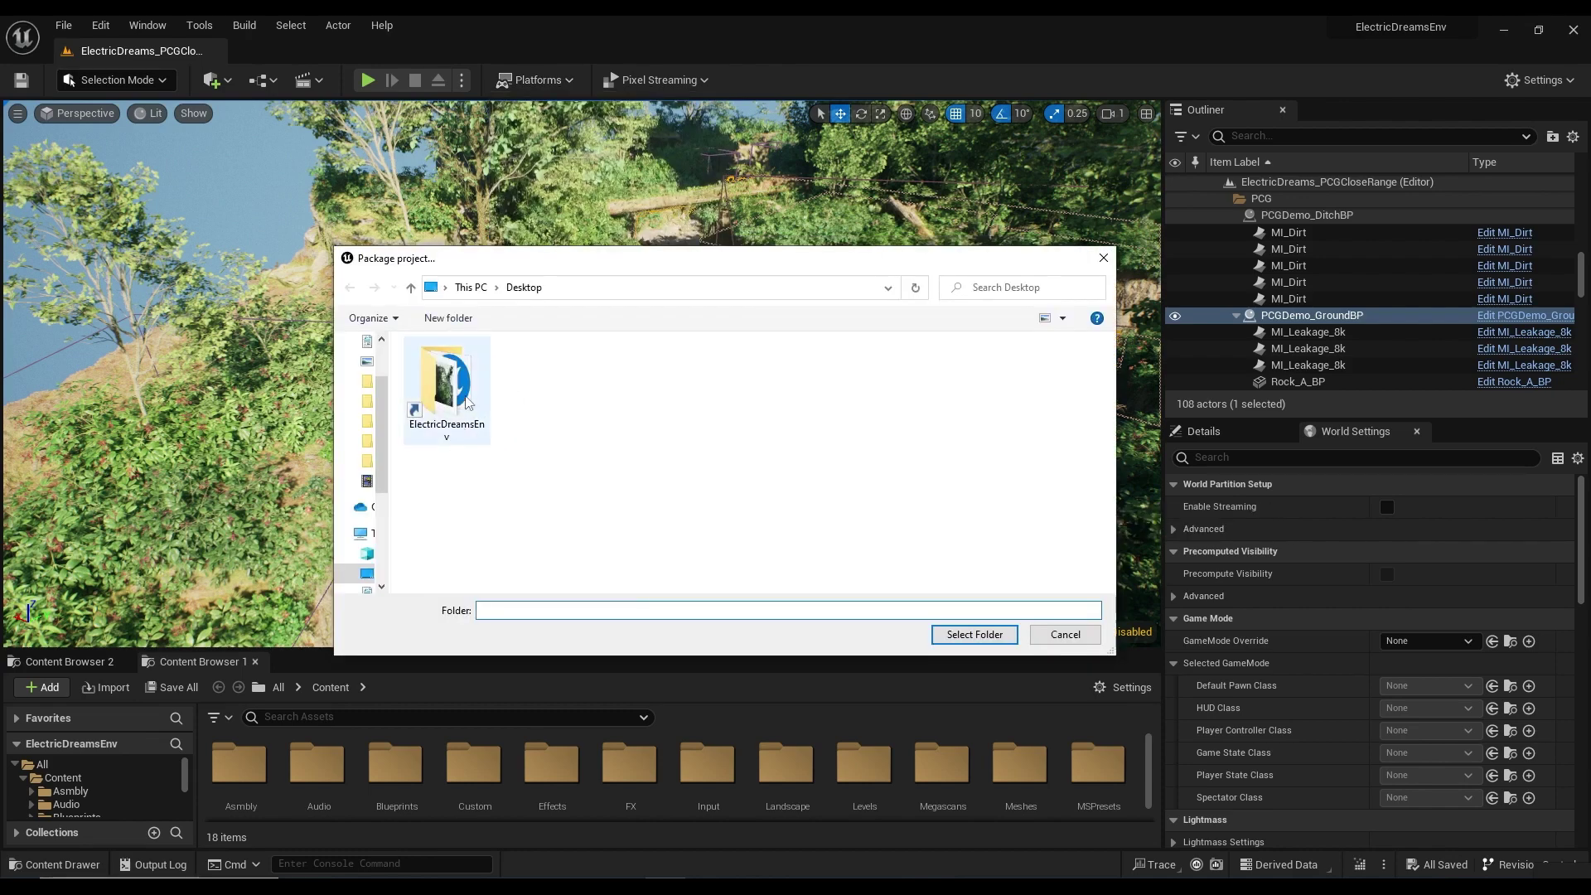
Select the ElectricDreamsEnv folder as the package output and show the packaging output log.
double_click(445, 387)
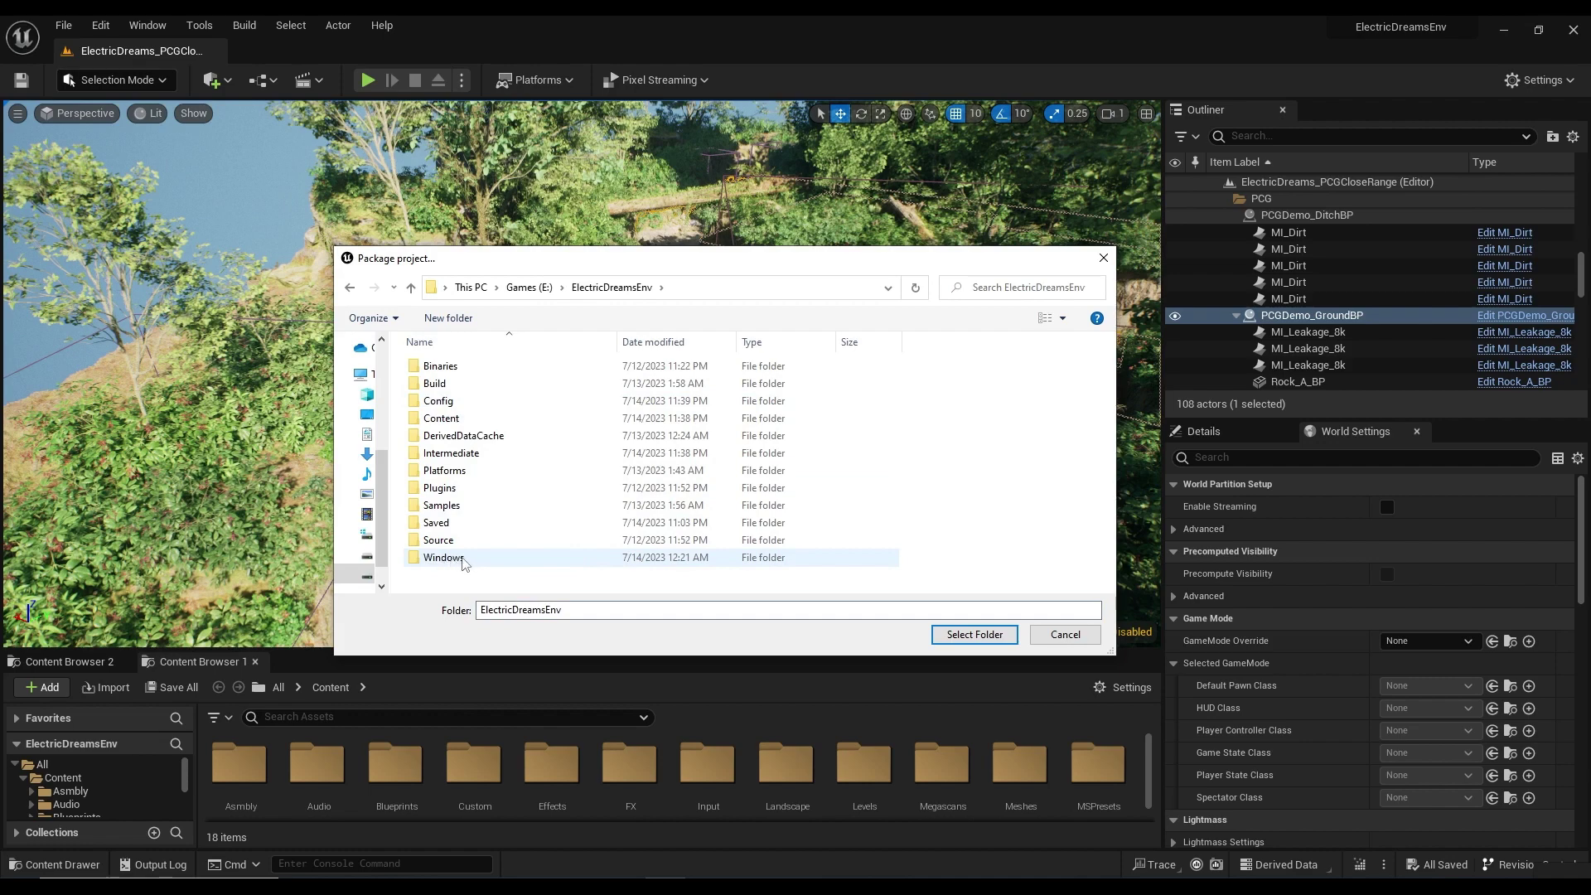
left_click(993, 642)
left_click(1405, 802)
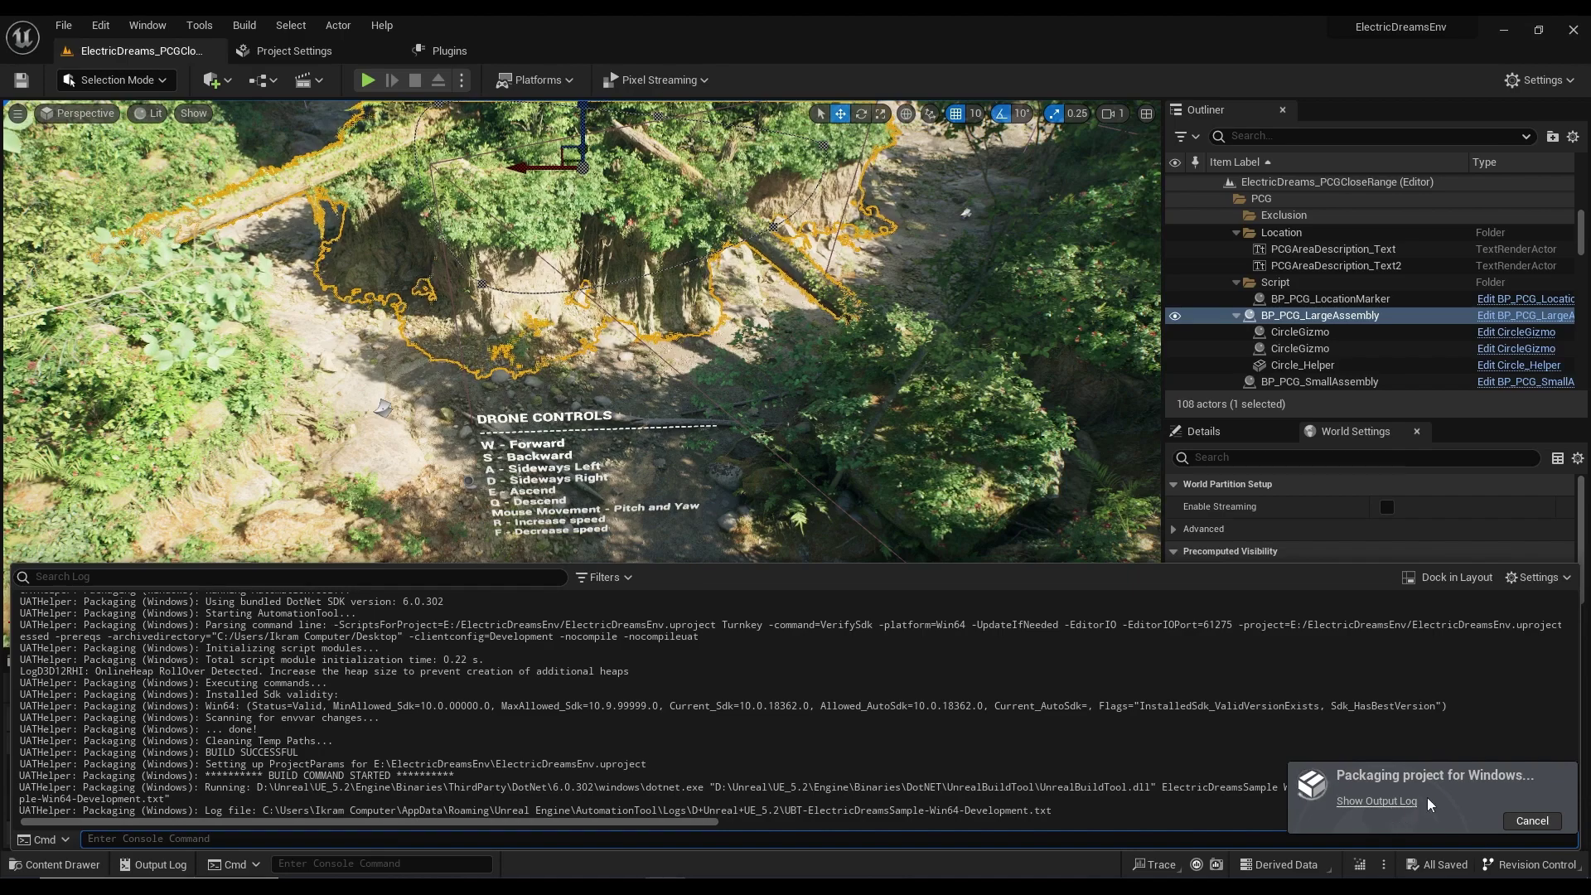
Dock the Output Log, review the packaging messages, then cancel the Windows packaging job.
left_click(137, 864)
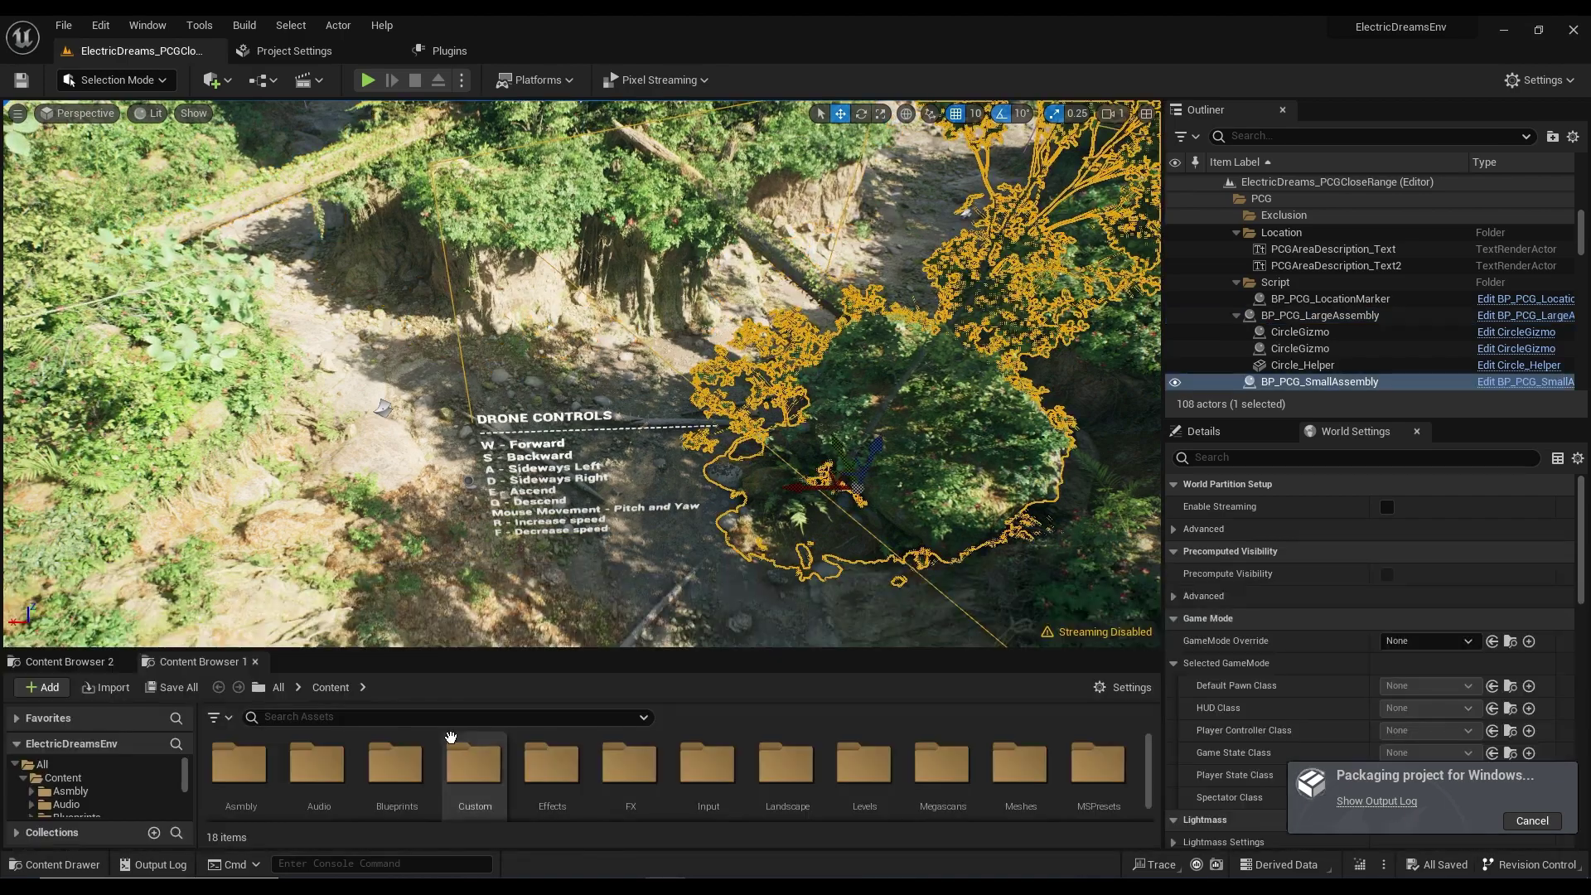
left_click(136, 864)
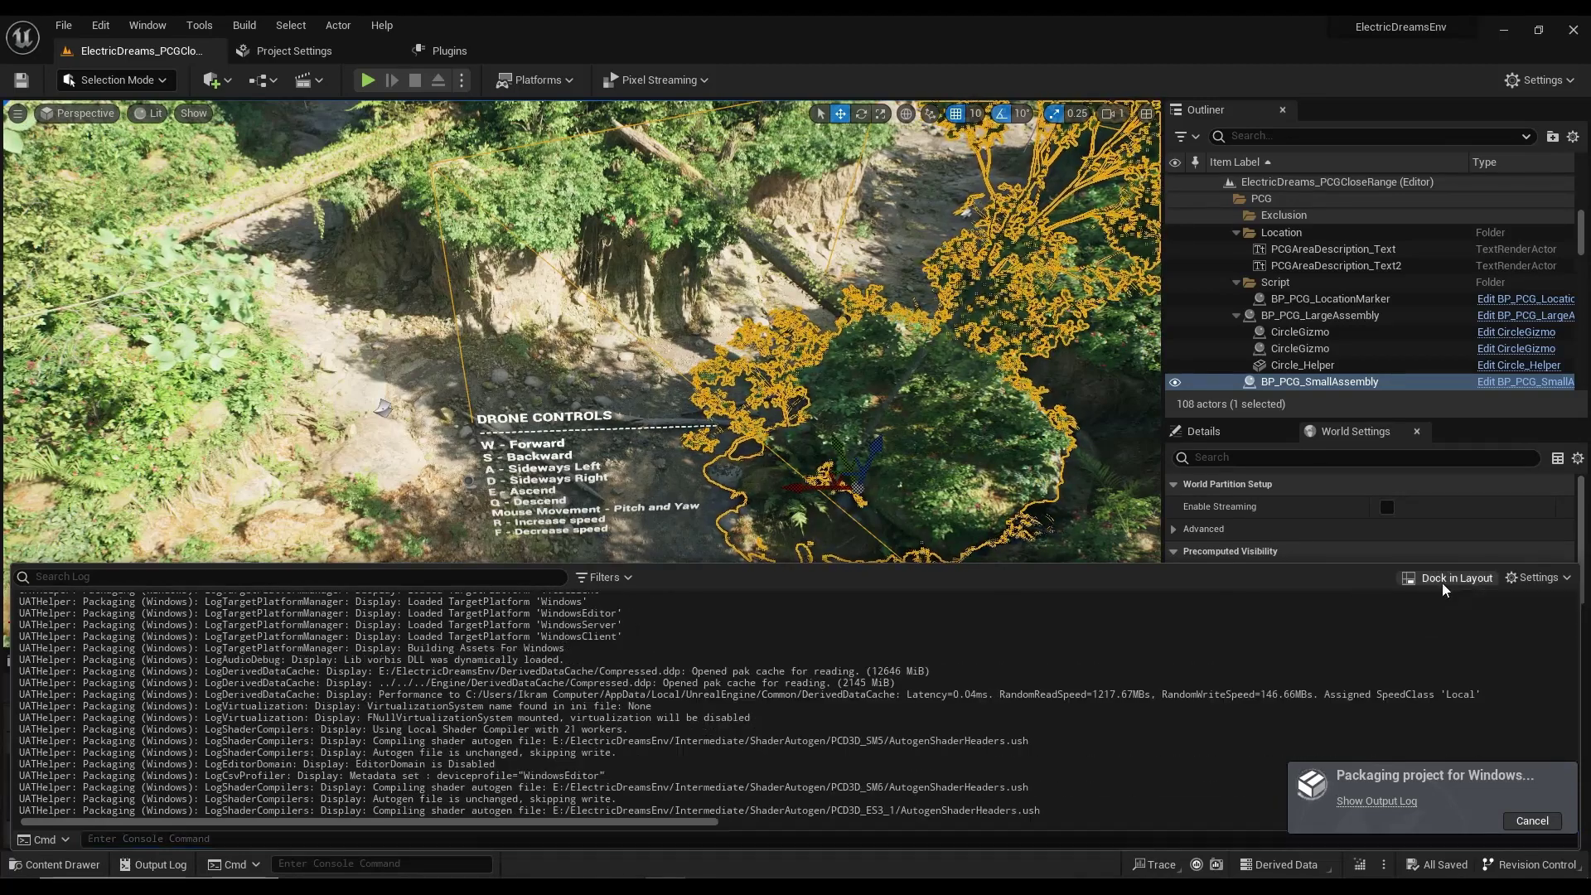
left_click(1448, 579)
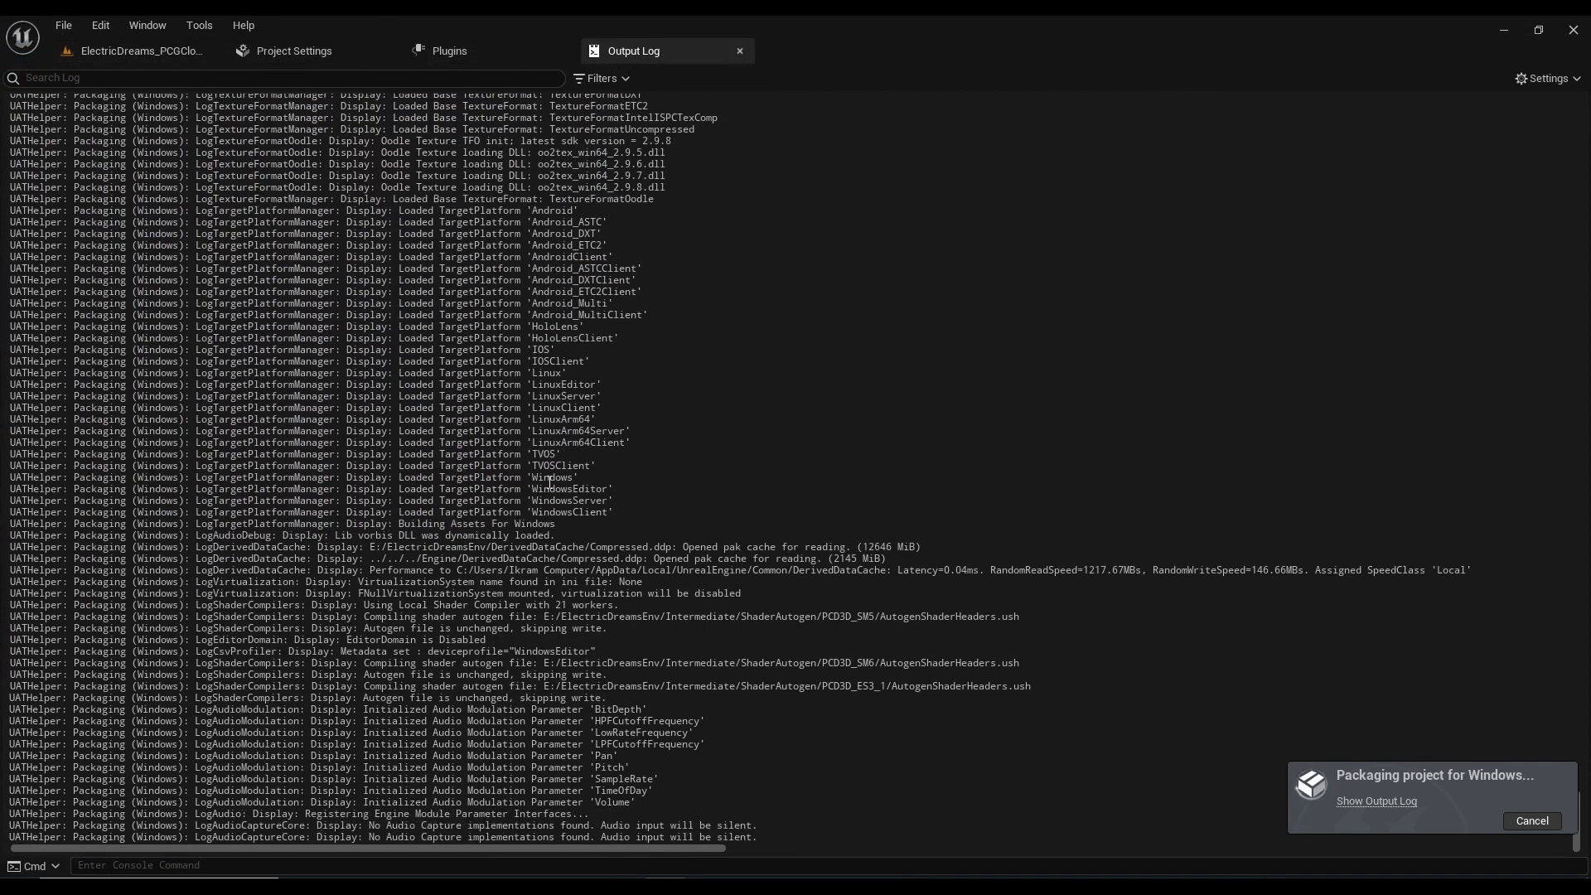
left_click_drag(211, 191, 424, 727)
left_click(656, 831)
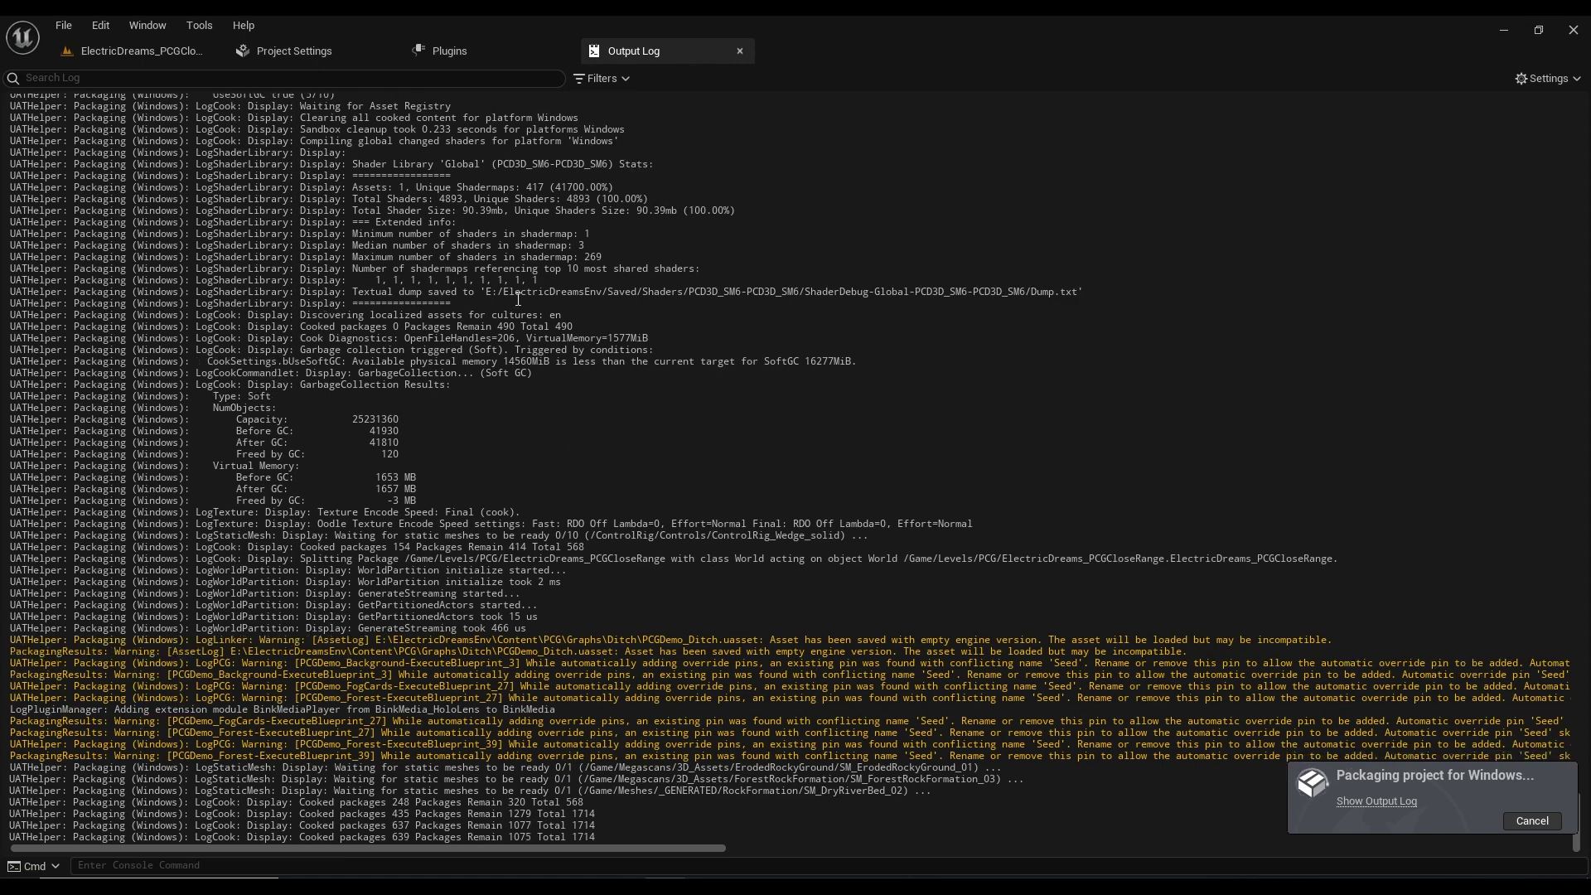
left_click_drag(518, 298, 497, 675)
left_click(606, 824)
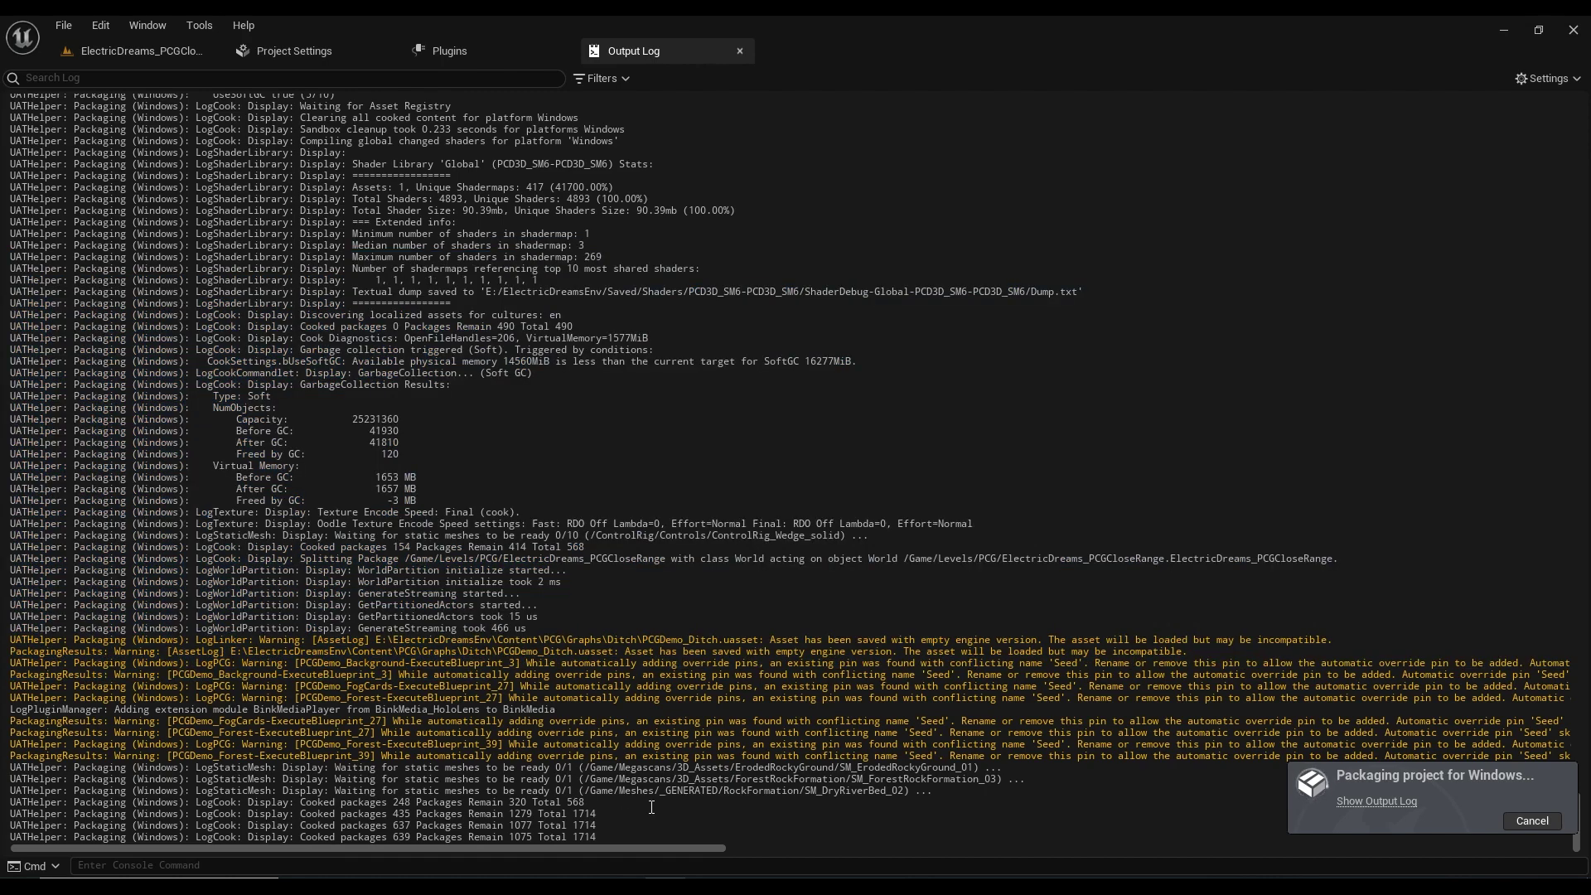
key("alt+Tab")
left_click(1532, 820)
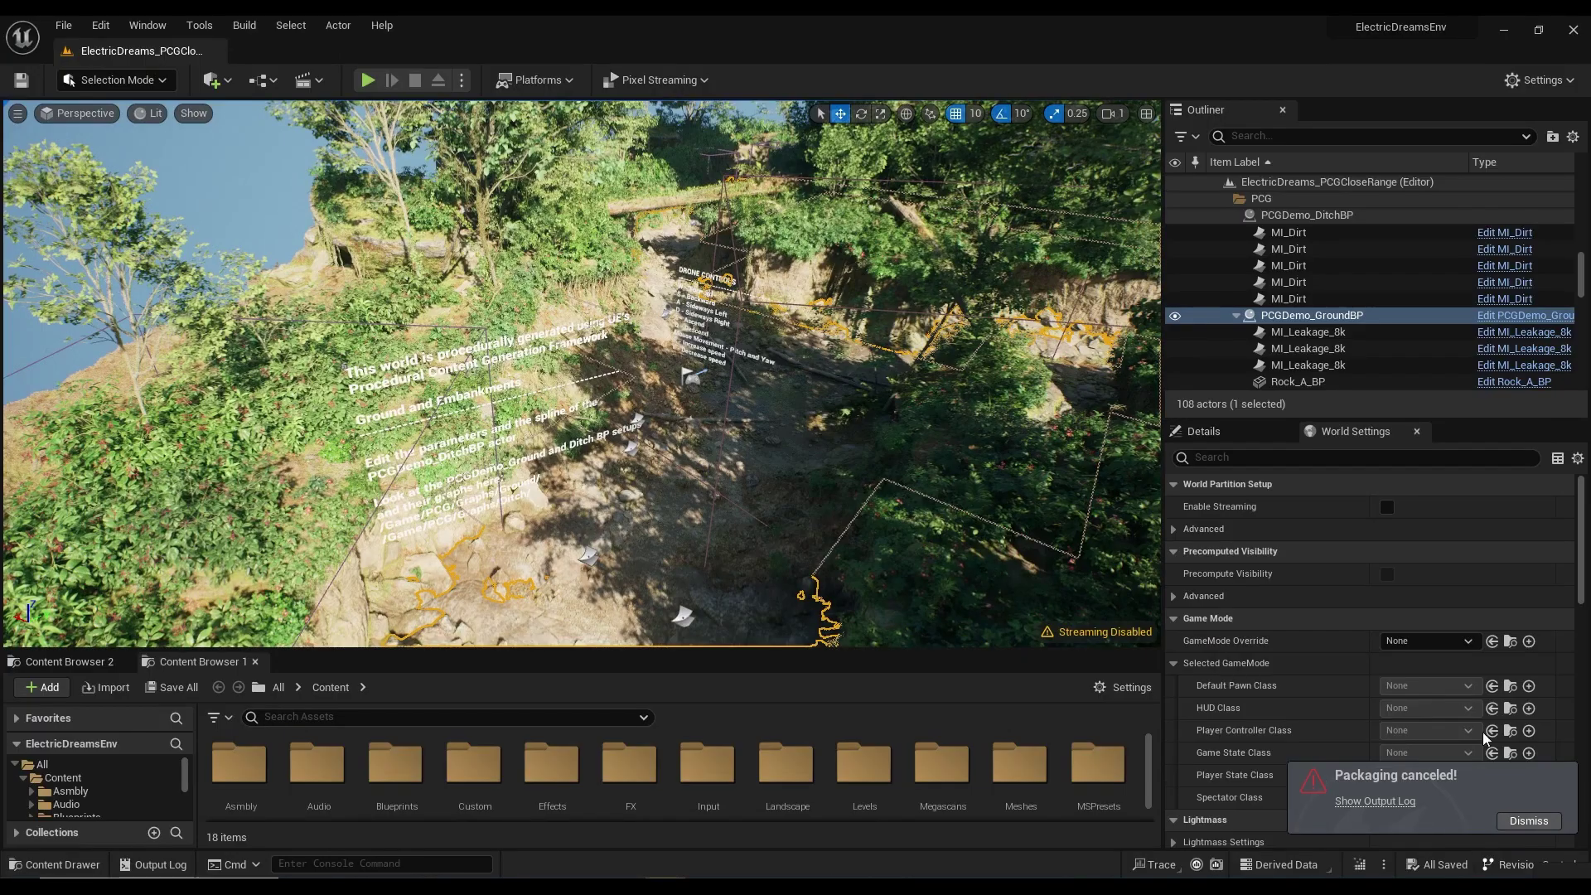
Open the Windows packaged build folder and select its six build items.
left_click(1504, 32)
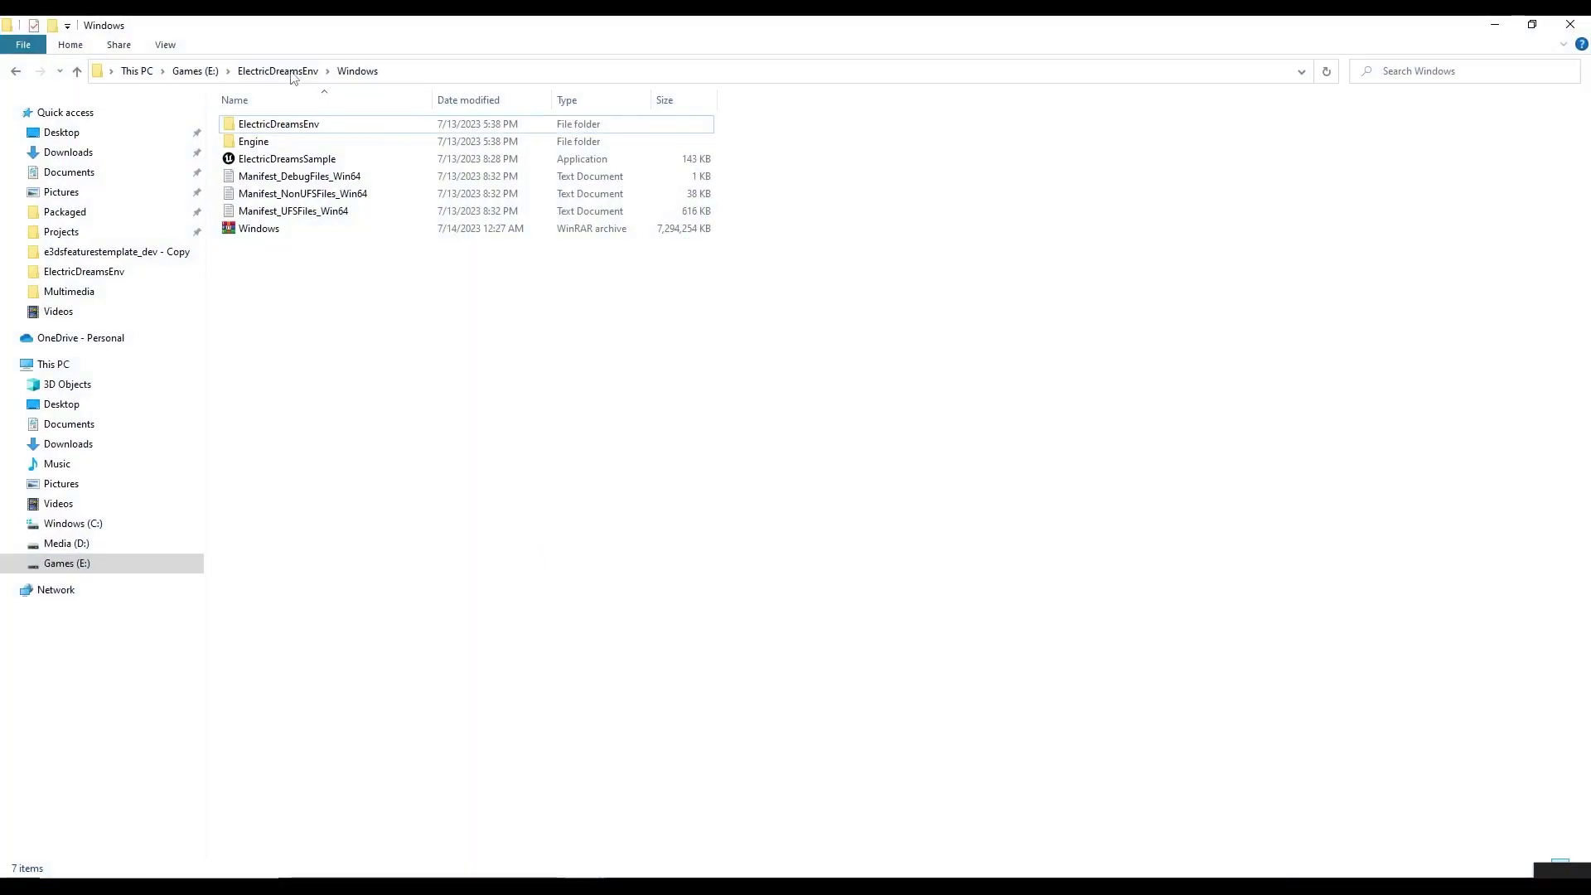
left_click(277, 71)
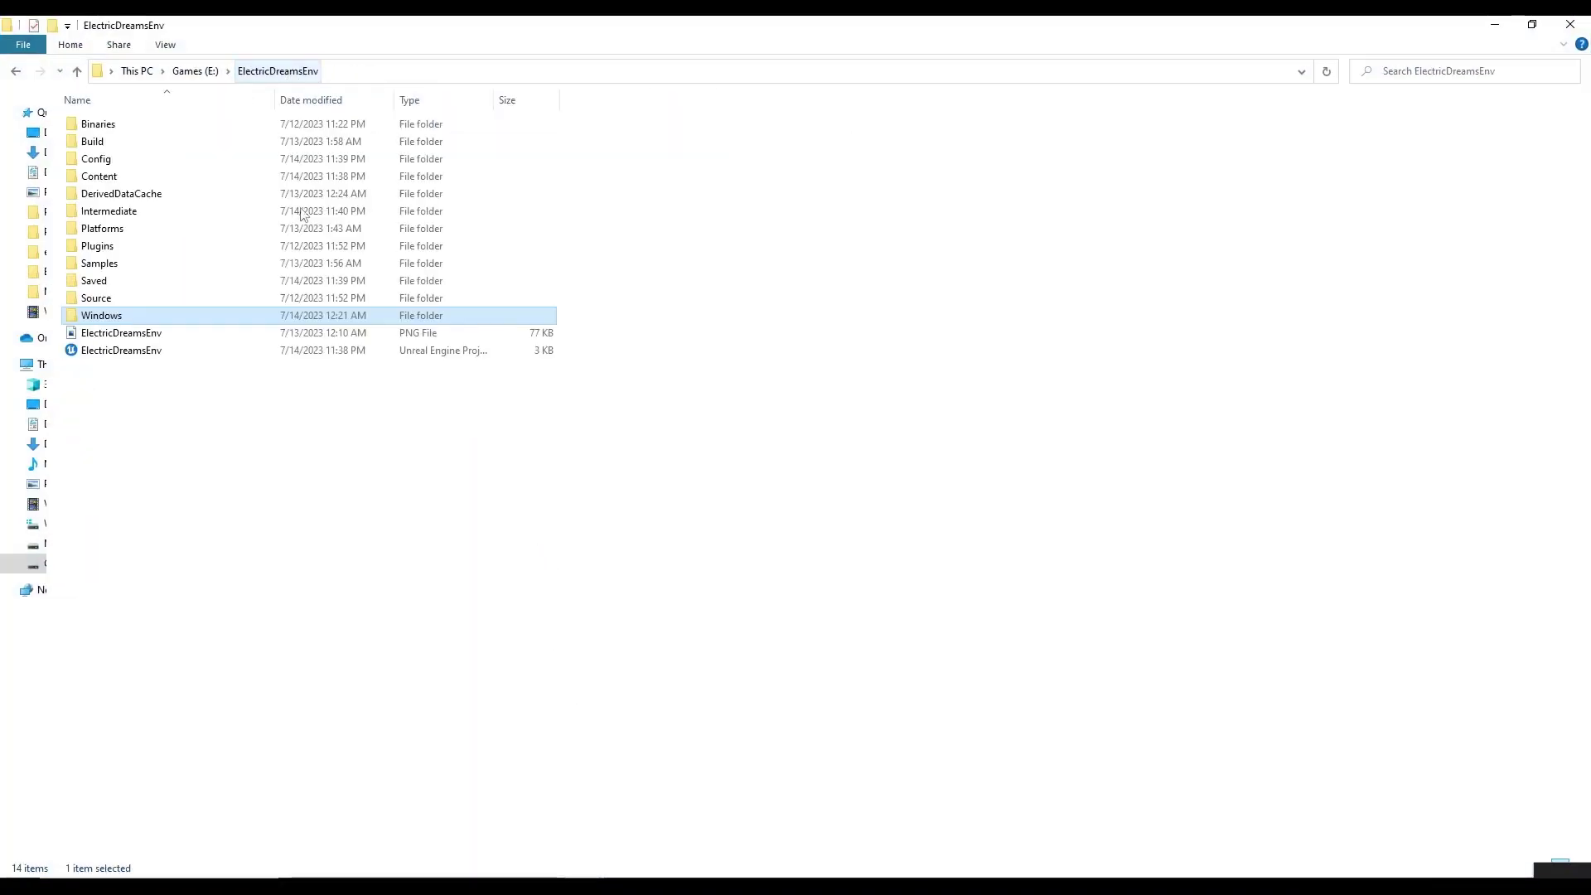
double_click(102, 318)
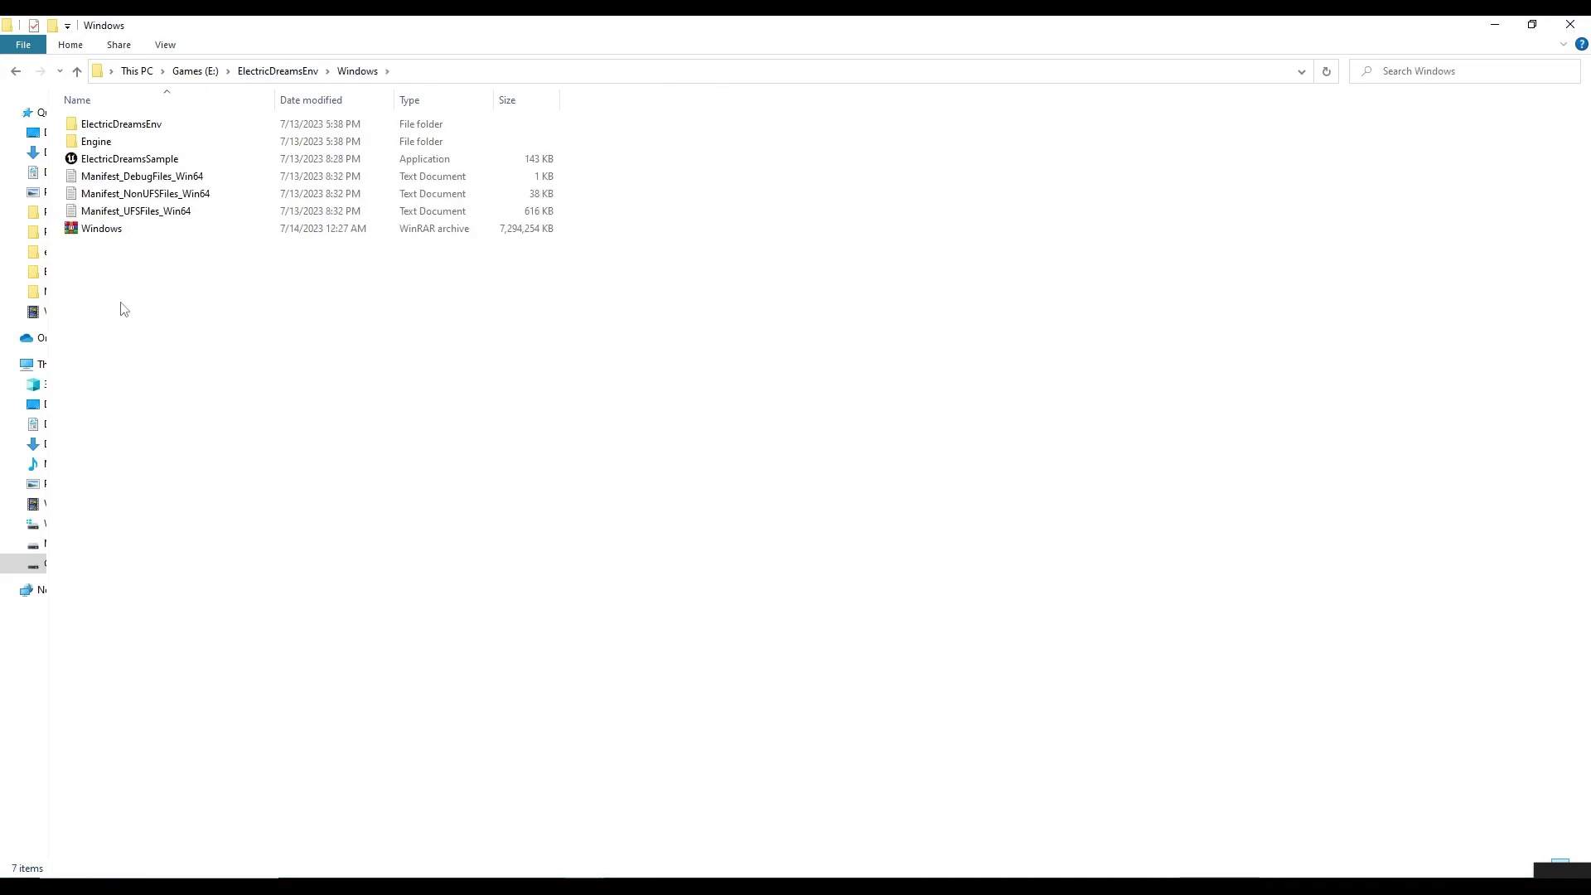
left_click(120, 212)
left_click(121, 126, "shift")
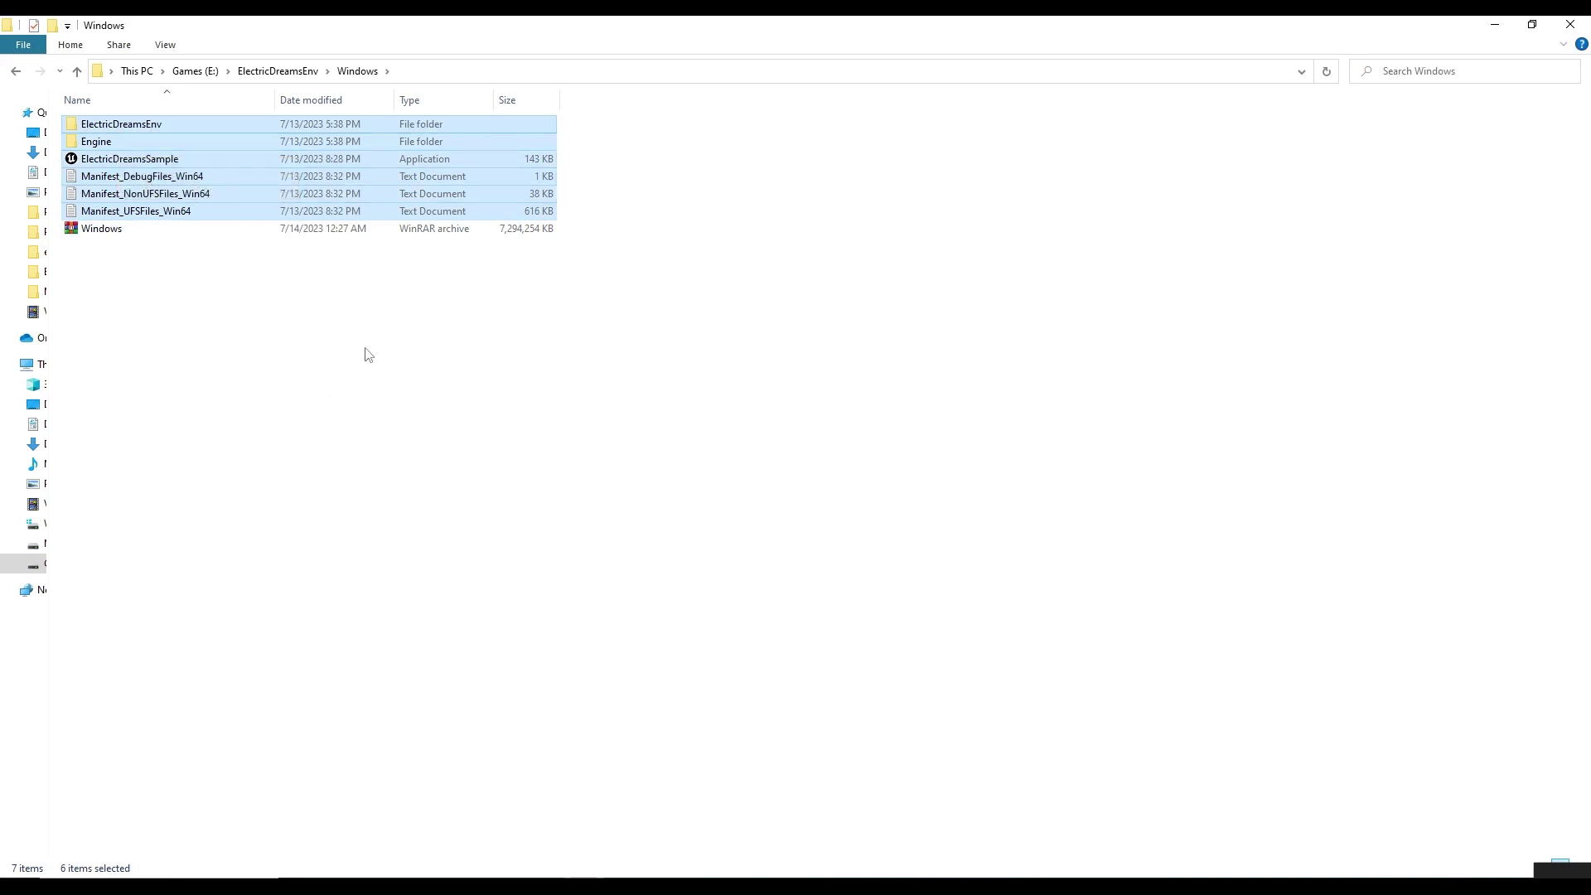
Confirm the executable is named ElectricDreamsSample, cancelling the rename without changes.
right_click(127, 161)
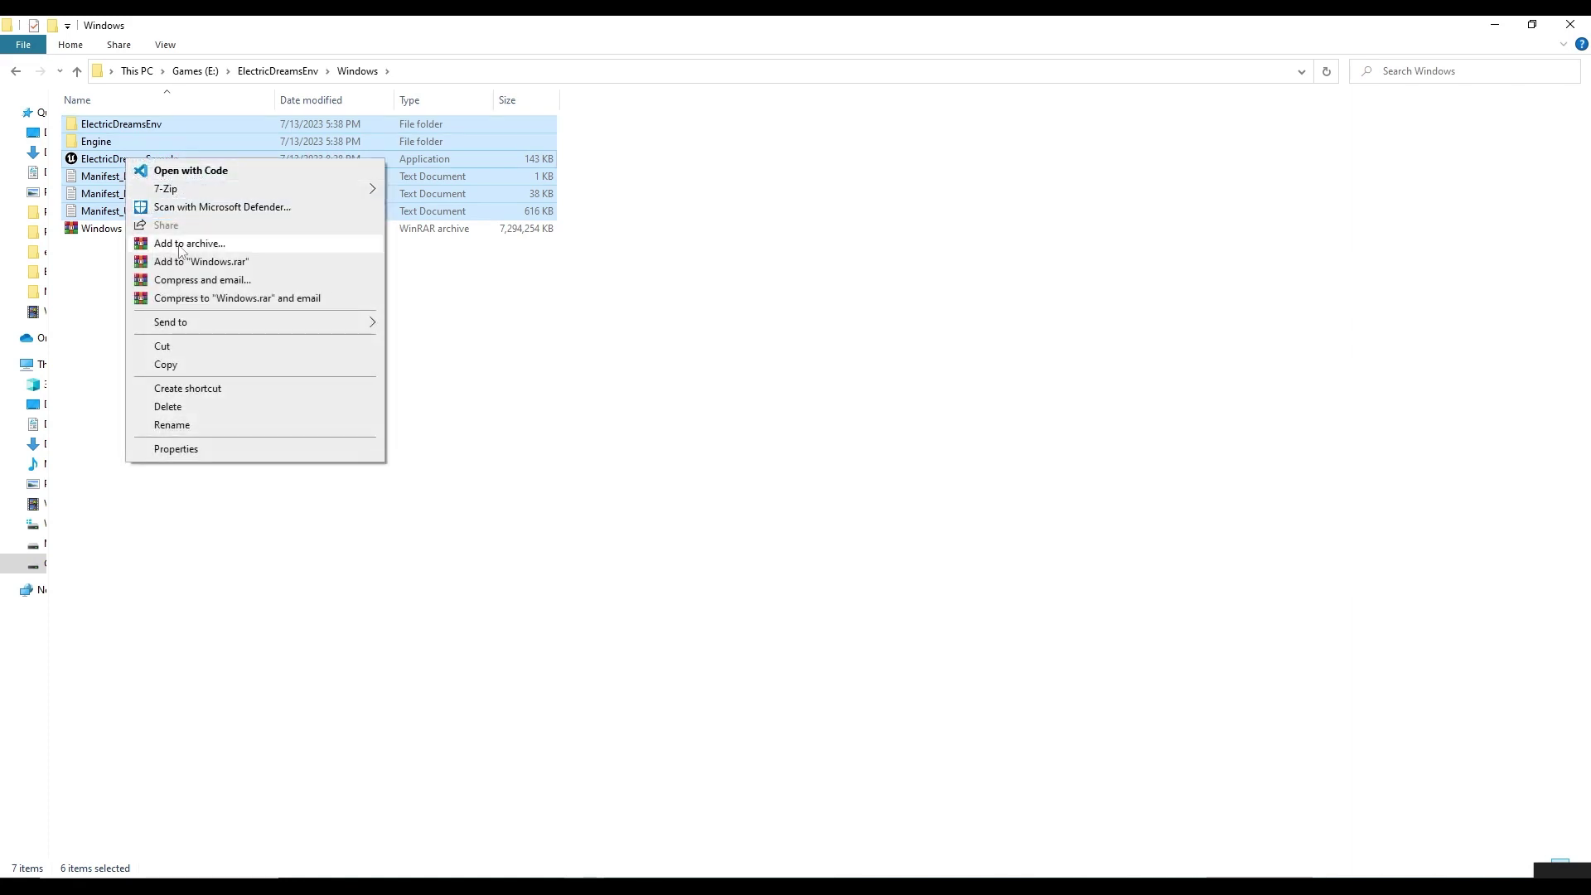
left_click(104, 250)
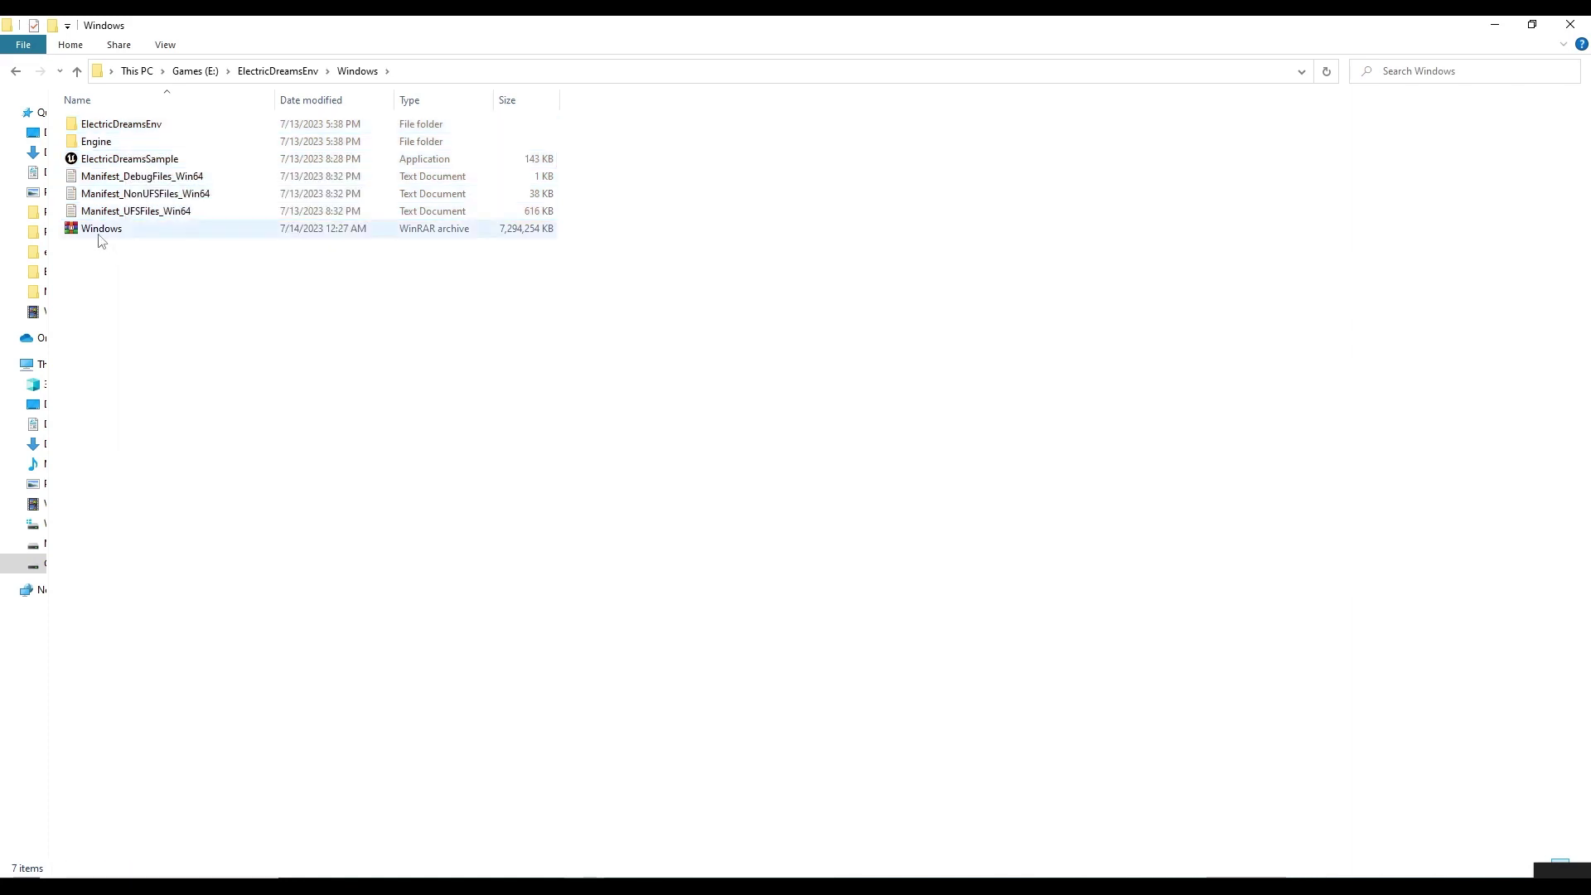
left_click(121, 162)
left_click(125, 160)
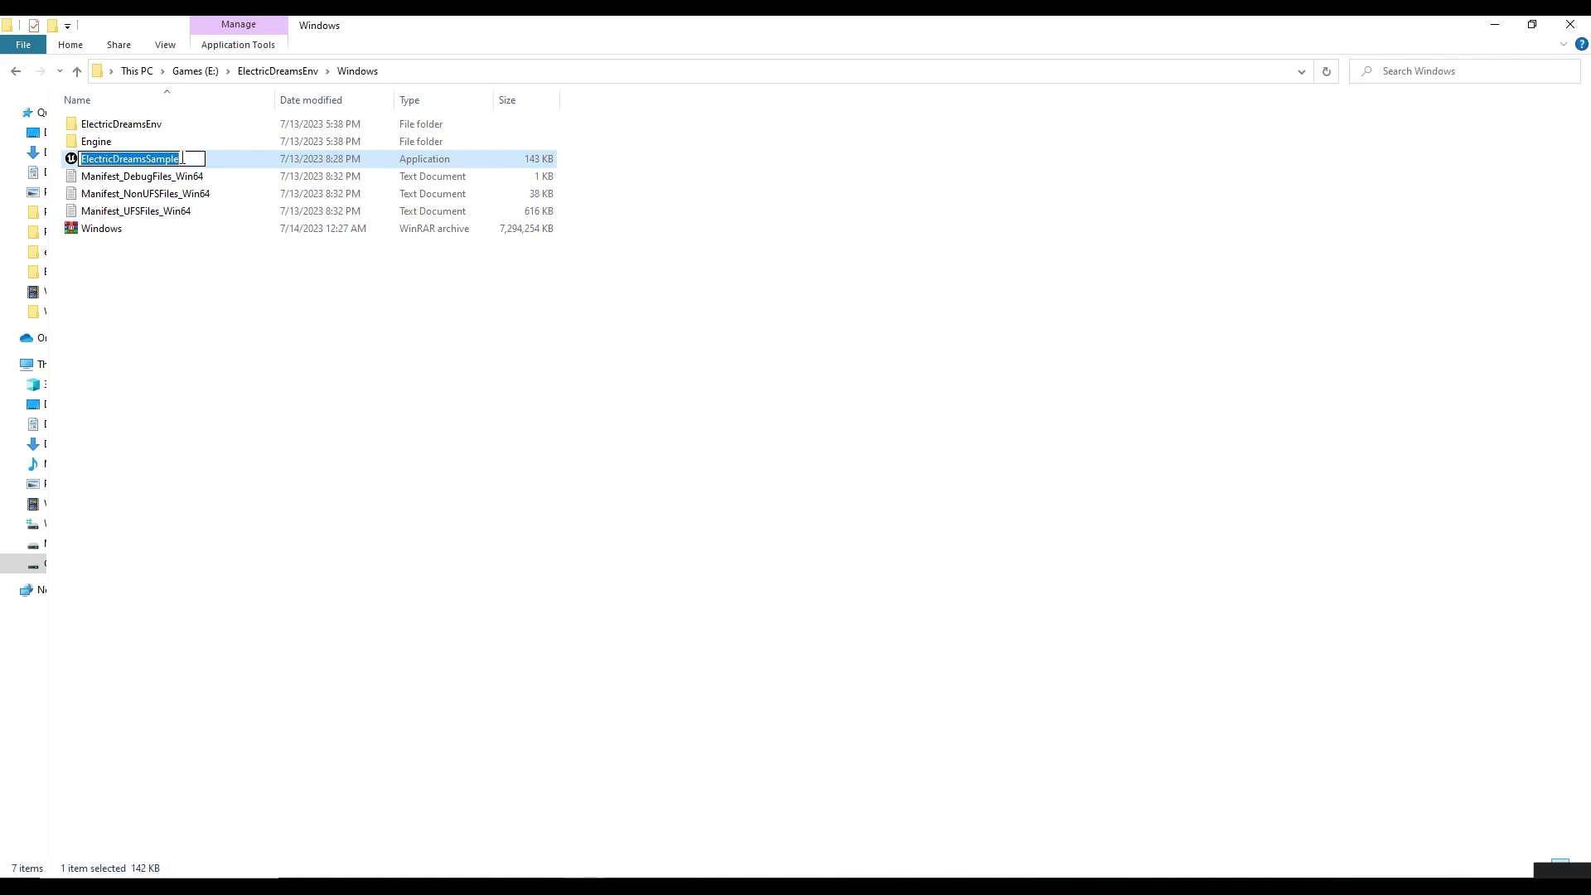
left_click(55, 125)
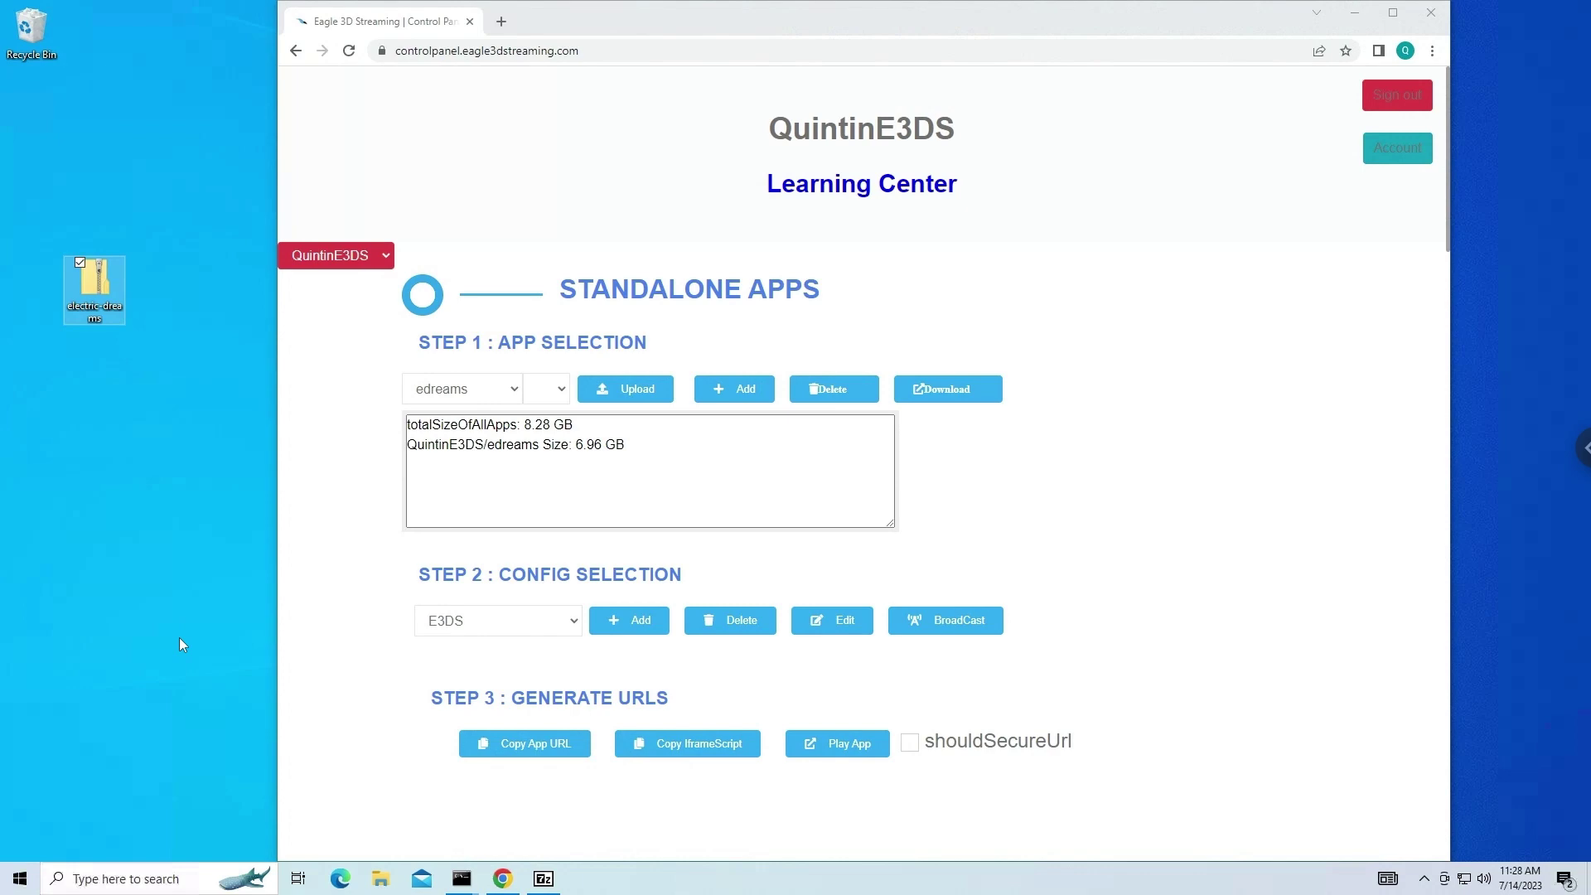
left_click(543, 878)
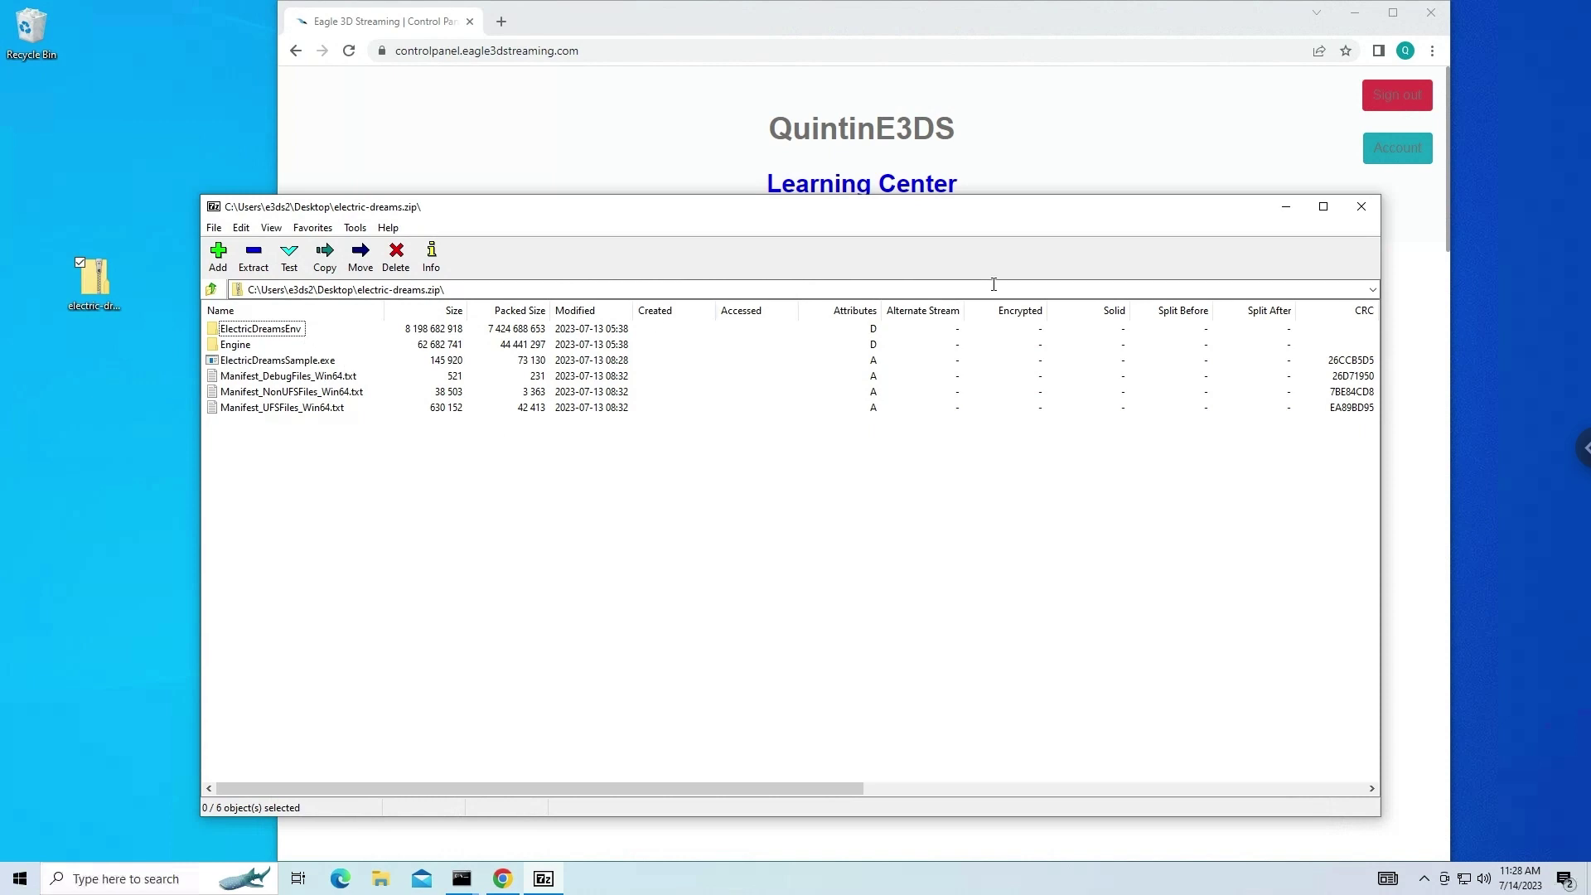
left_click(661, 116)
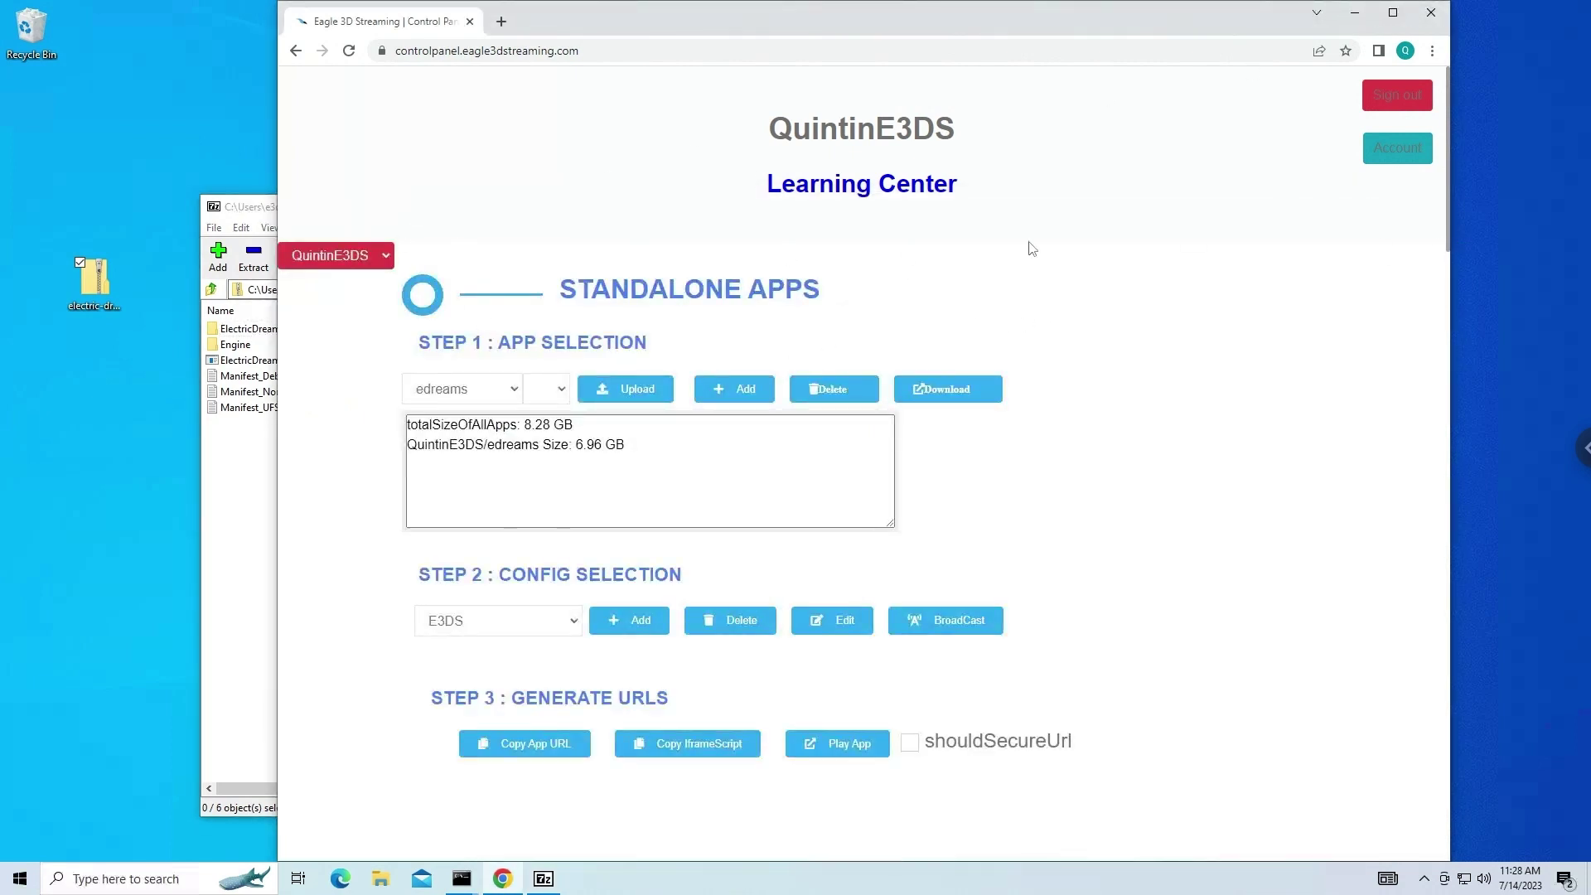
Add a standalone app named ElectricDreamsSample in Step 1 to reach its E3ds Uploader page.
left_click(448, 51)
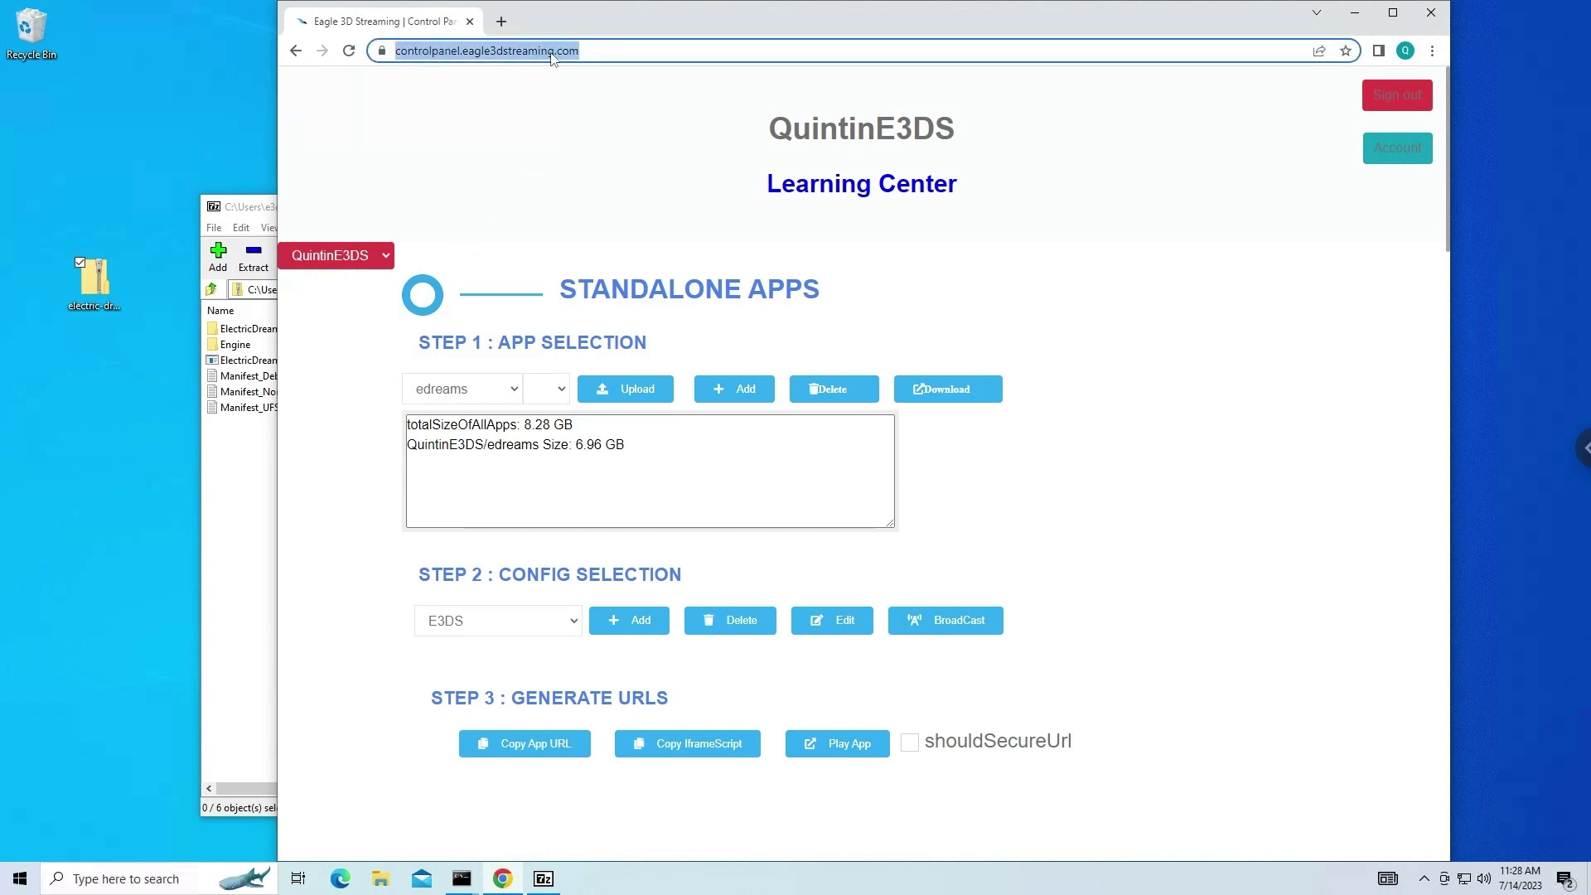
left_click(1320, 395)
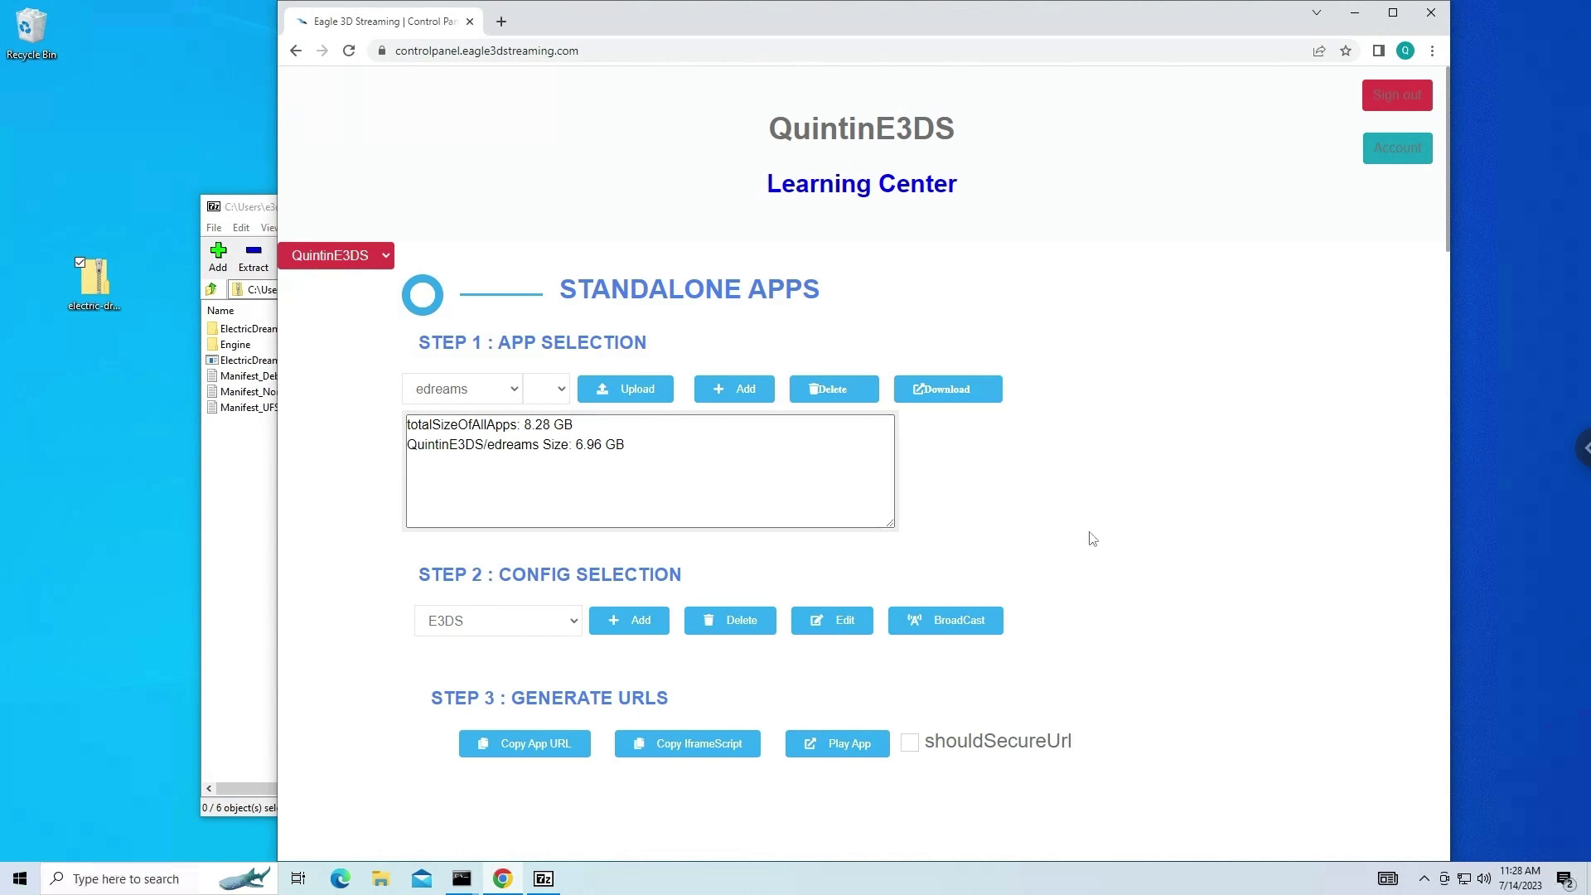
left_click_drag(263, 202, 129, 207)
left_click(729, 393)
left_click(866, 468)
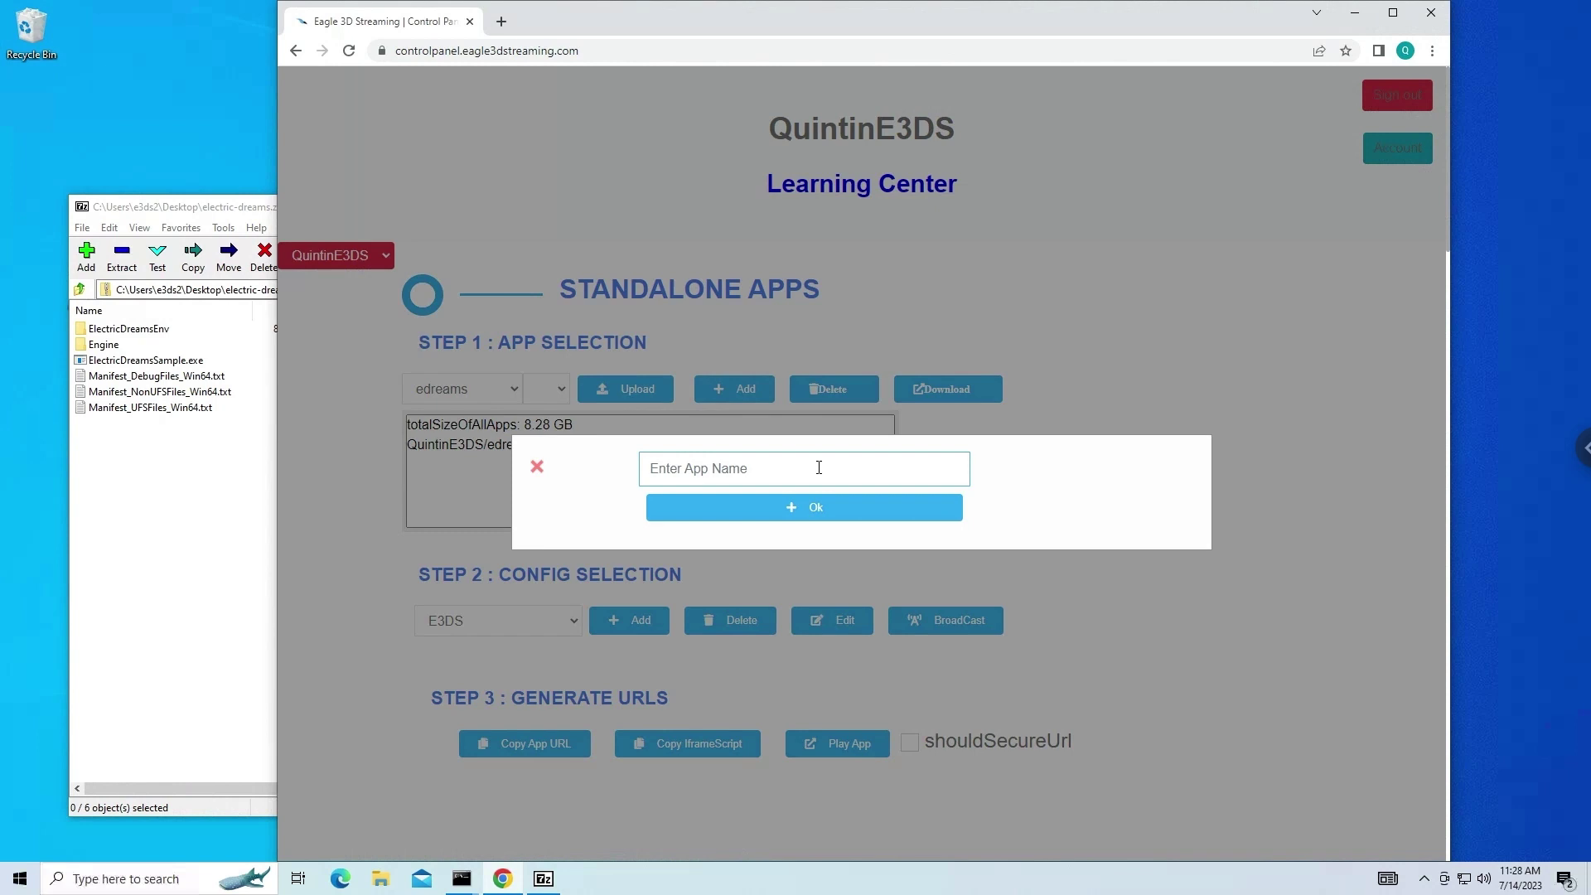
type("ElectricDreamsSample")
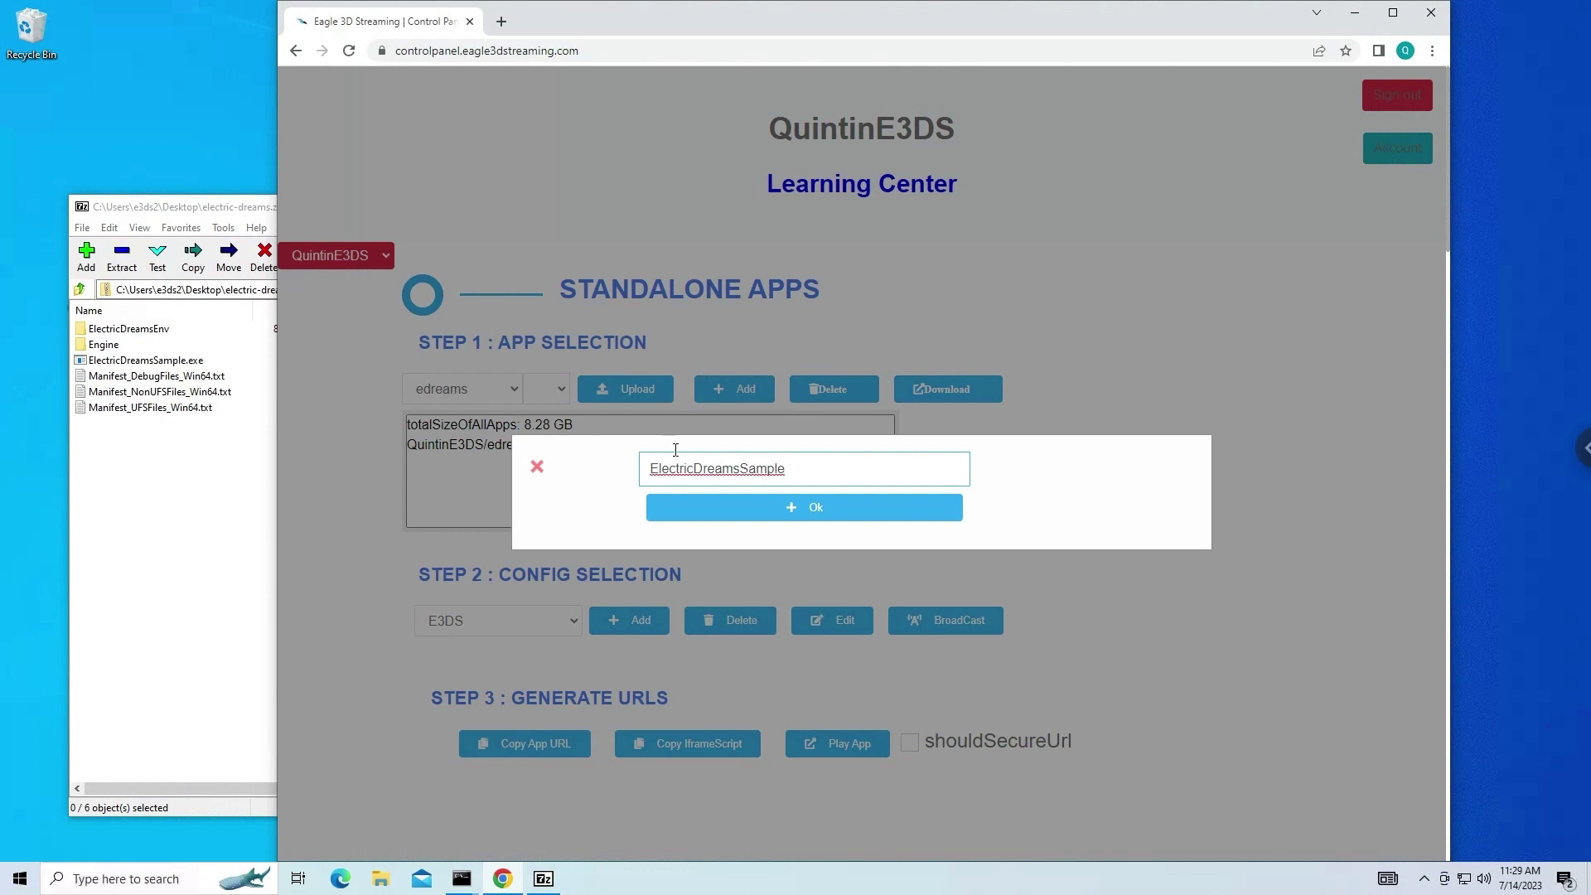
left_click(754, 499)
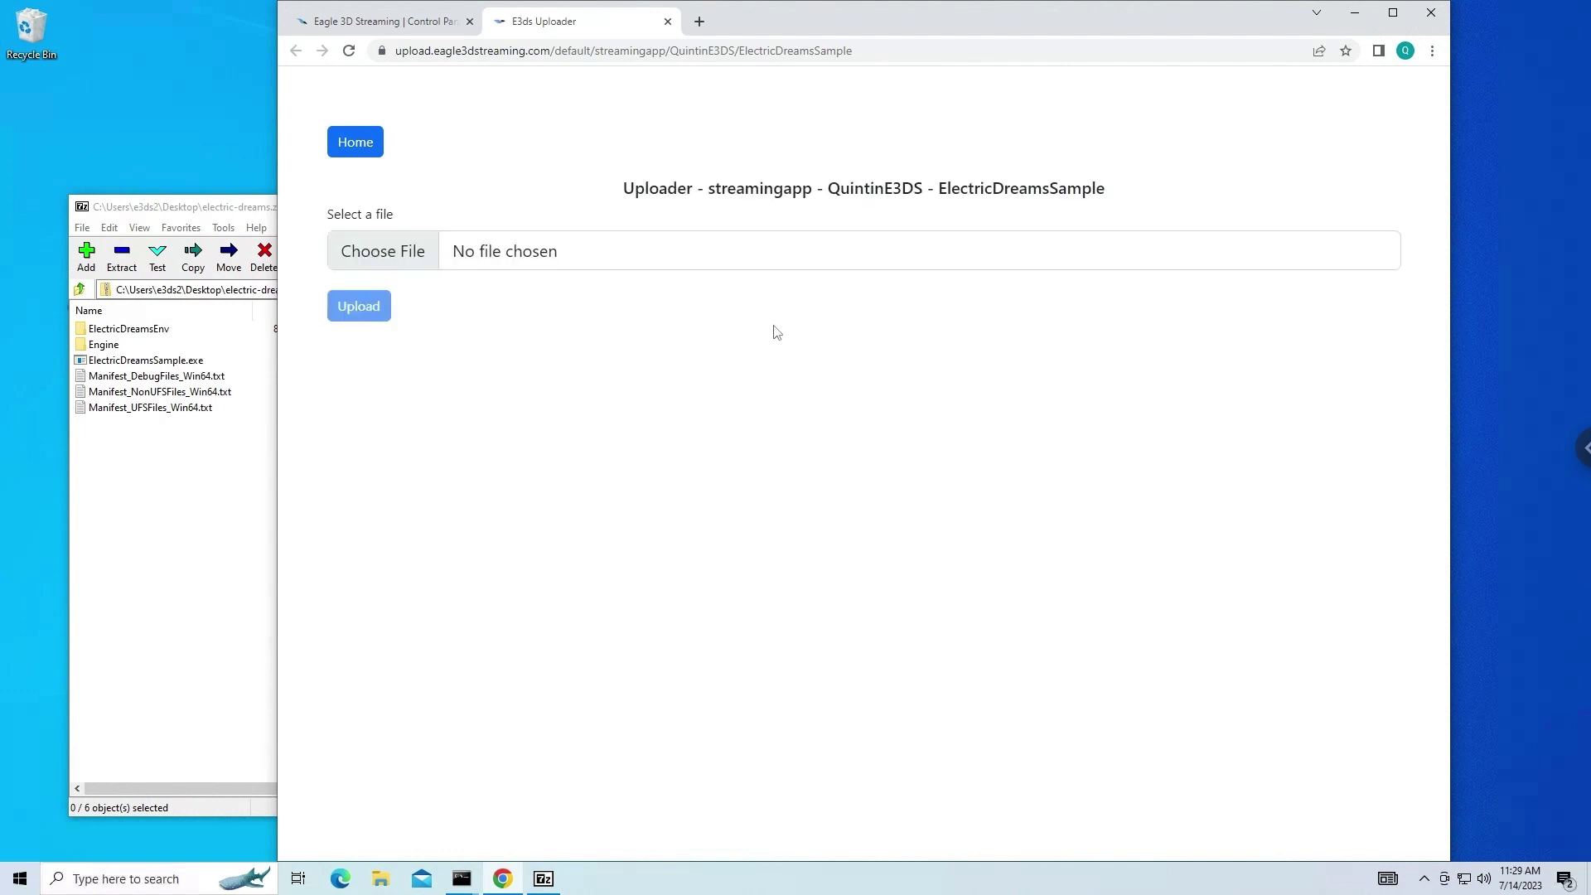
Choose electric-dreams.zip from the Desktop folder and start uploading it.
left_click(406, 263)
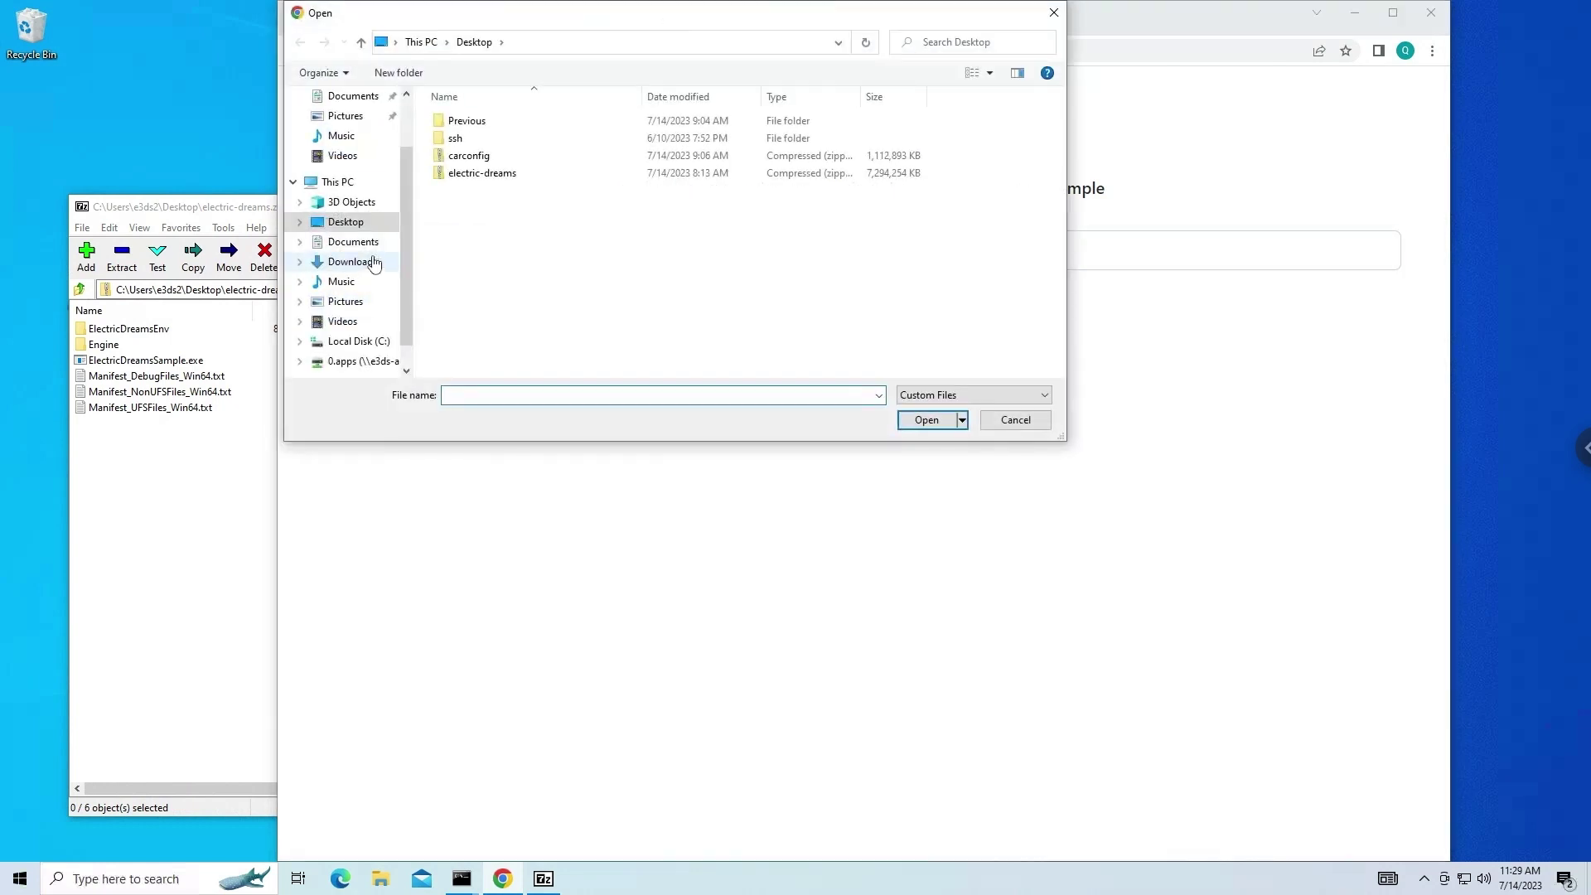
left_click(447, 176)
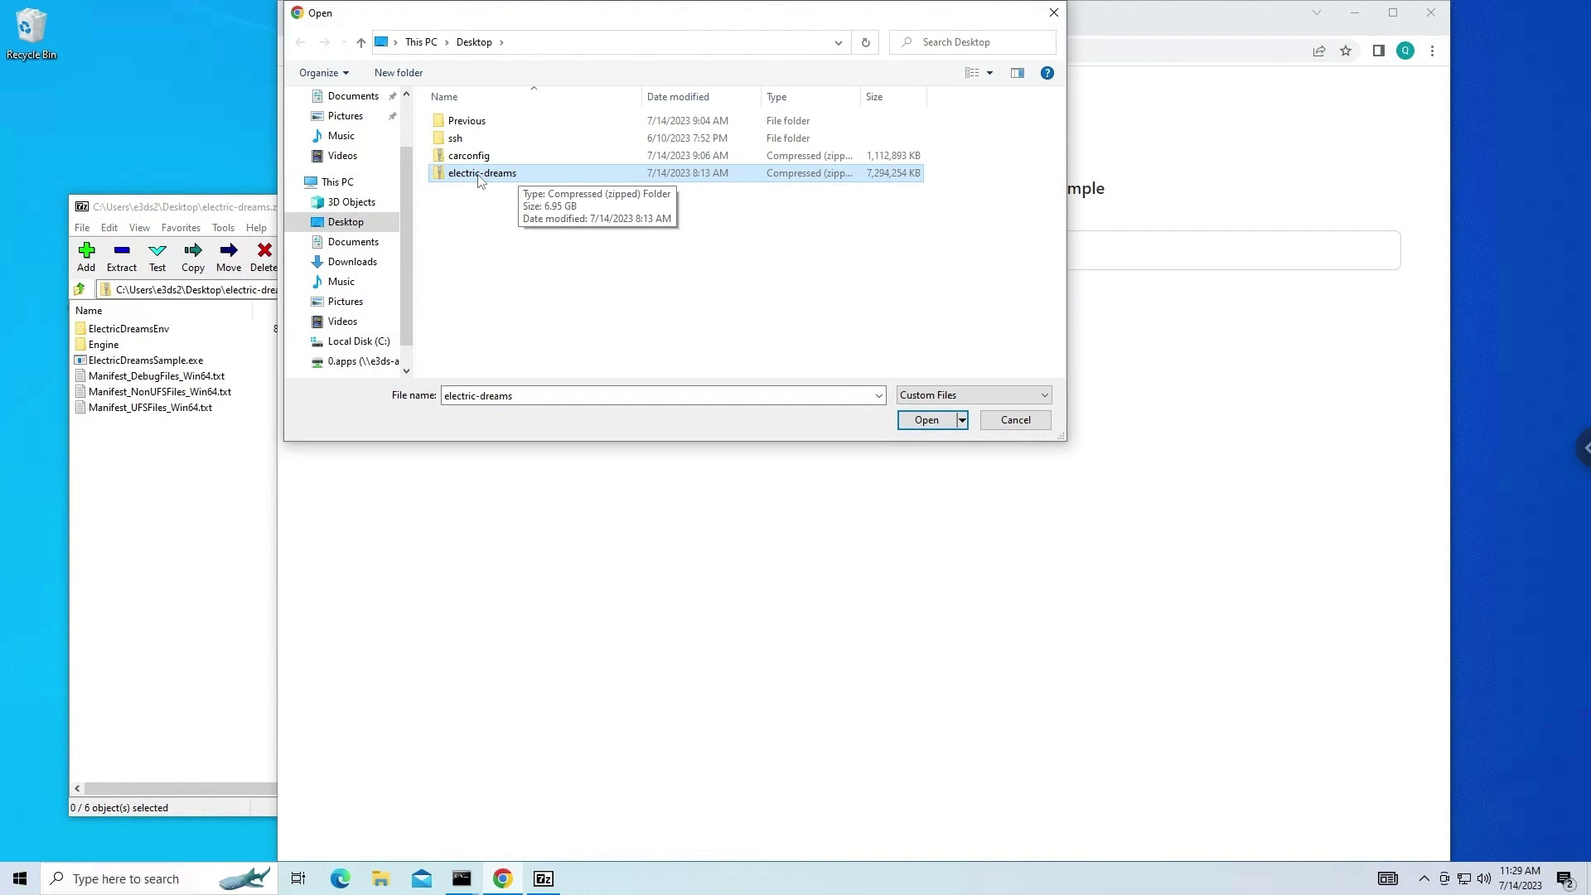
double_click(480, 174)
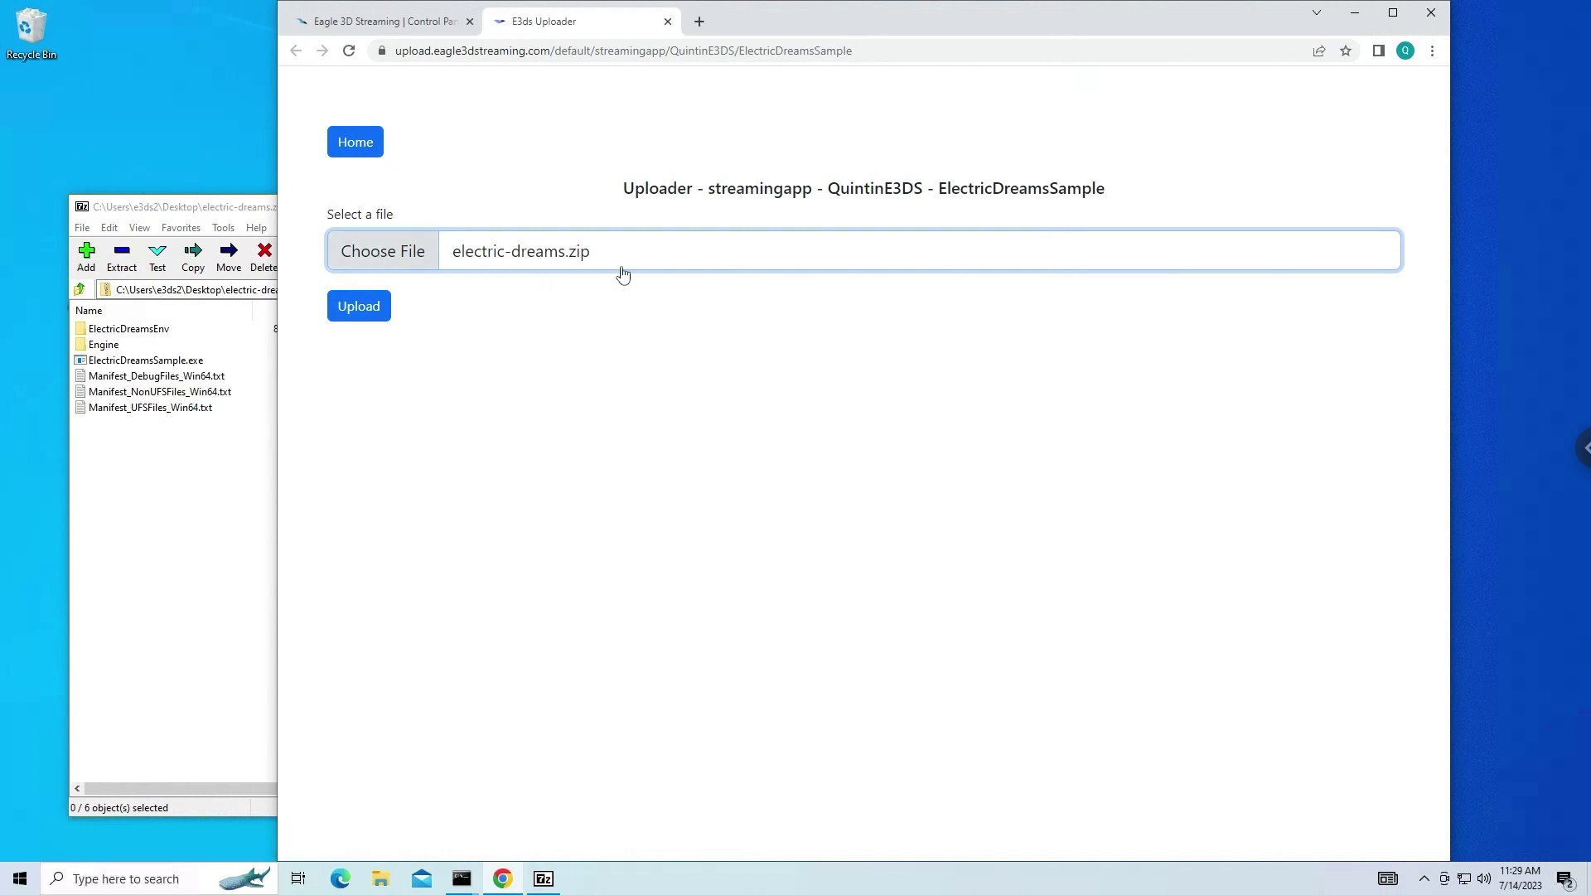
left_click(354, 316)
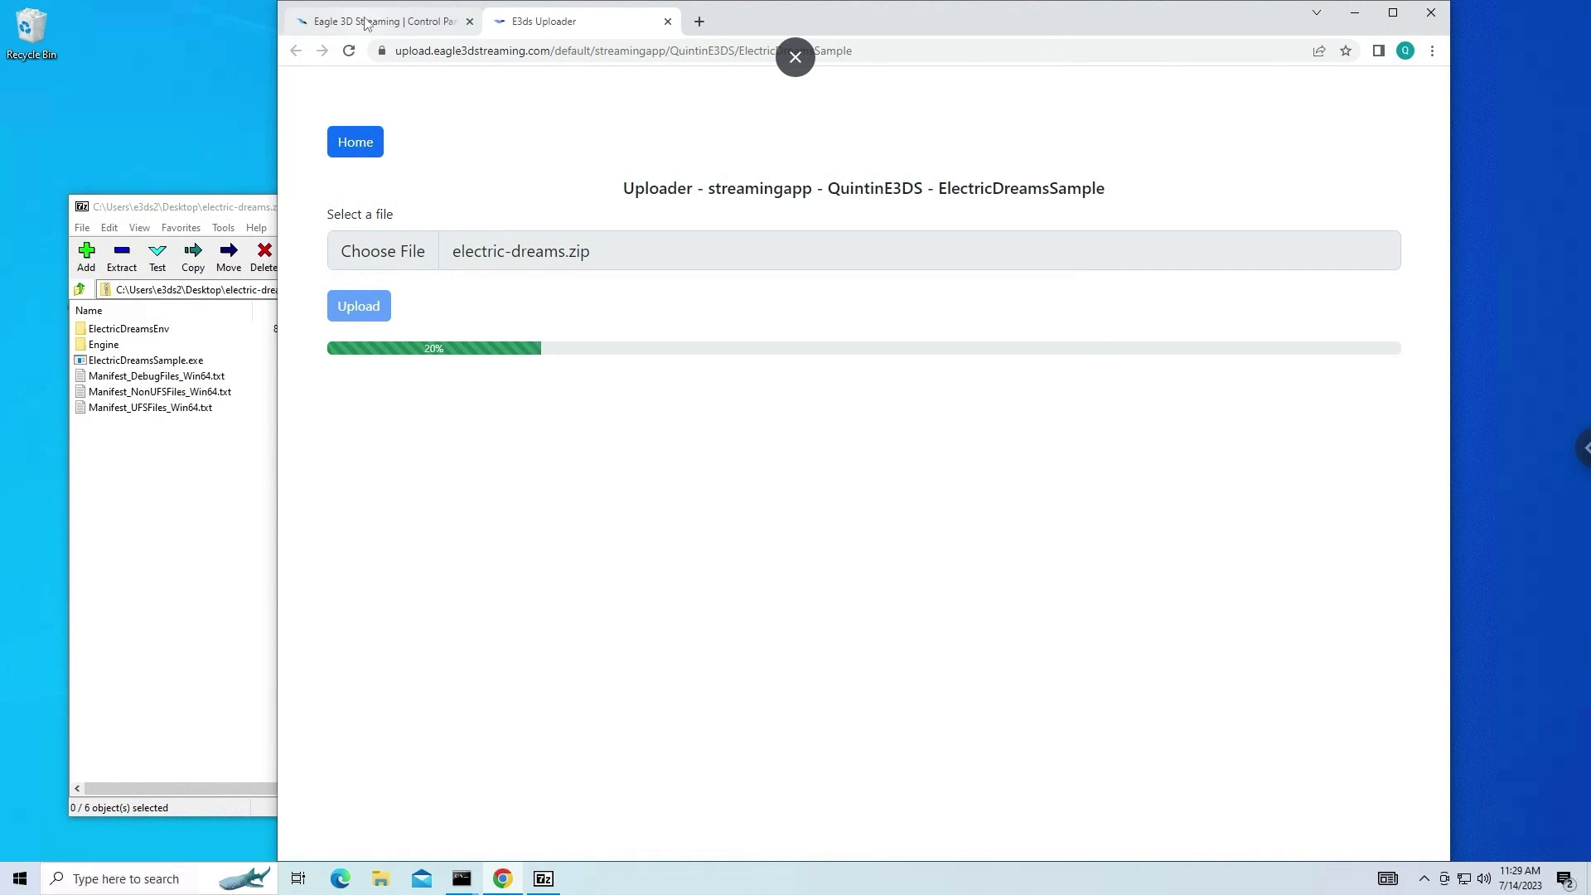
Reload the Control Panel and check the upload progress on the Uploader tab.
key("ctrl+shift+Tab")
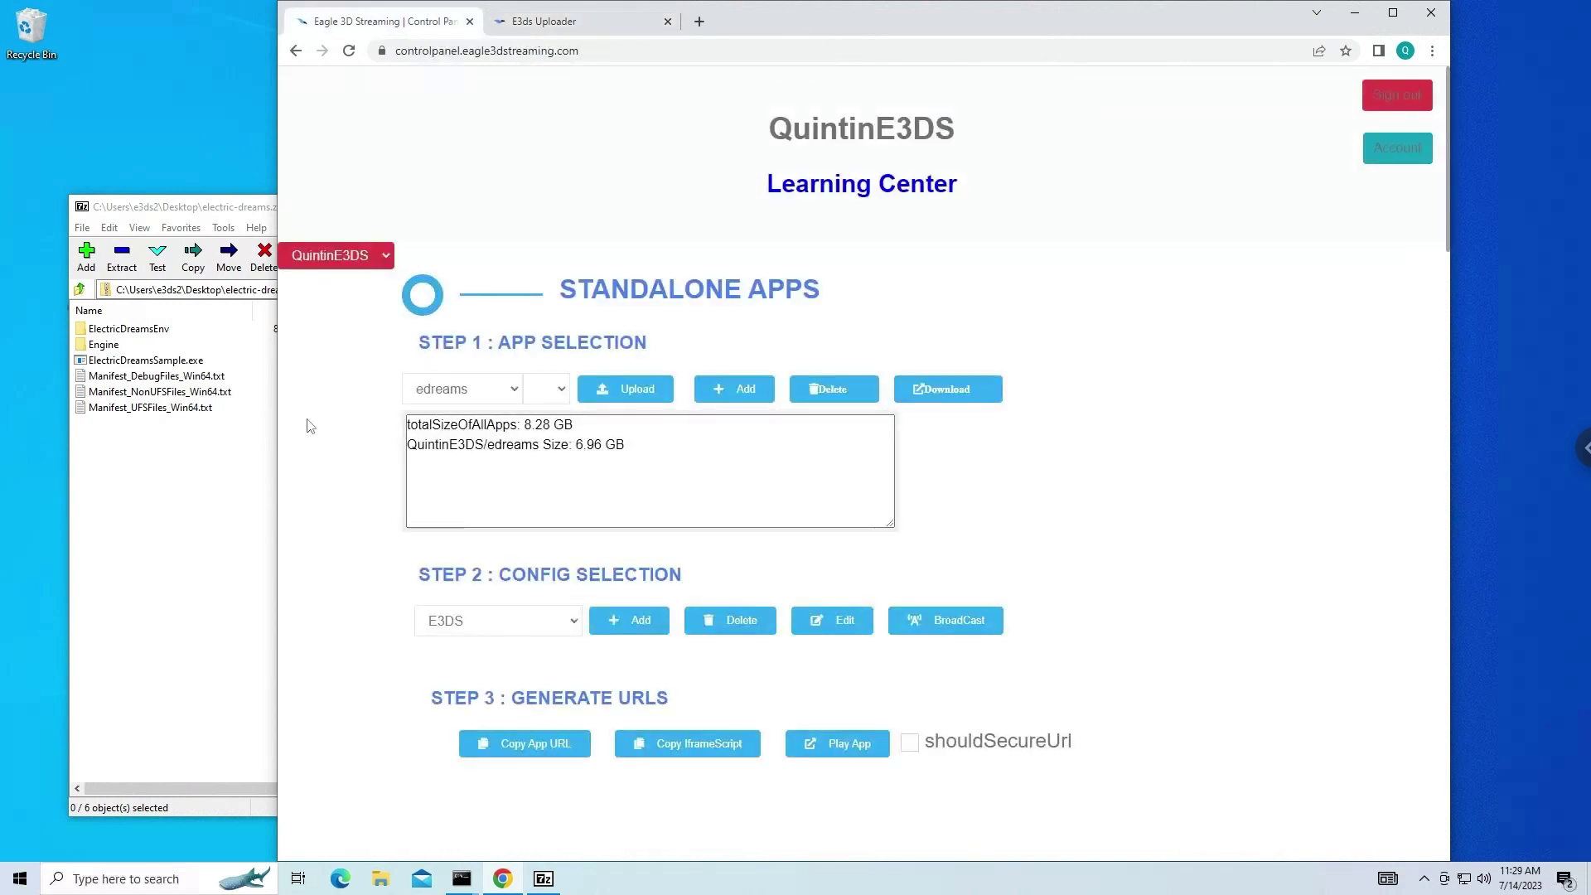
left_click(349, 52)
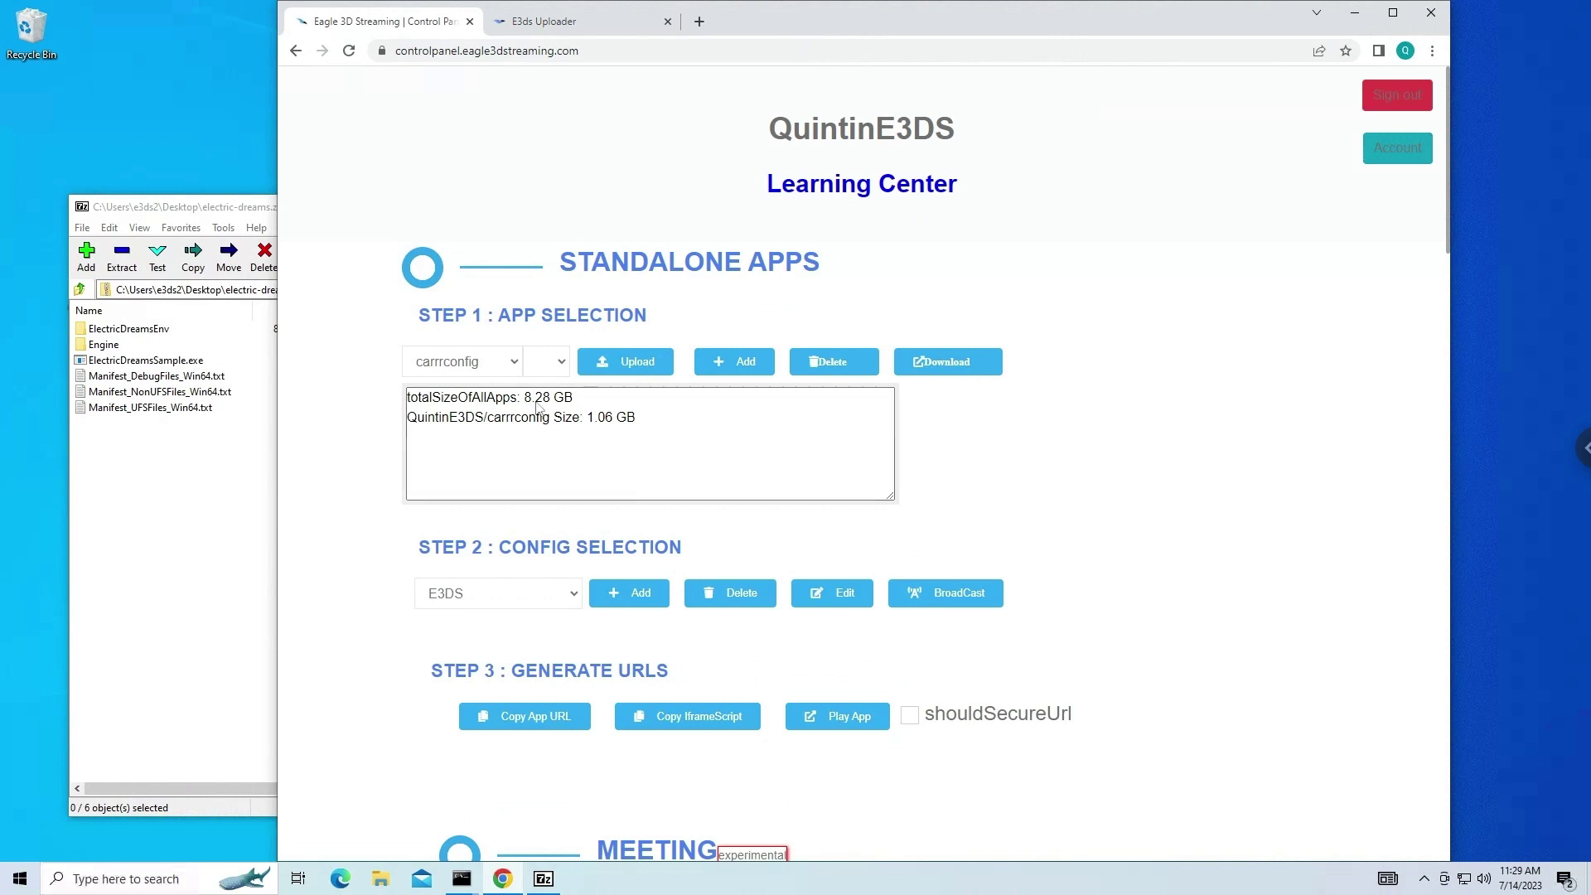
left_click(492, 369)
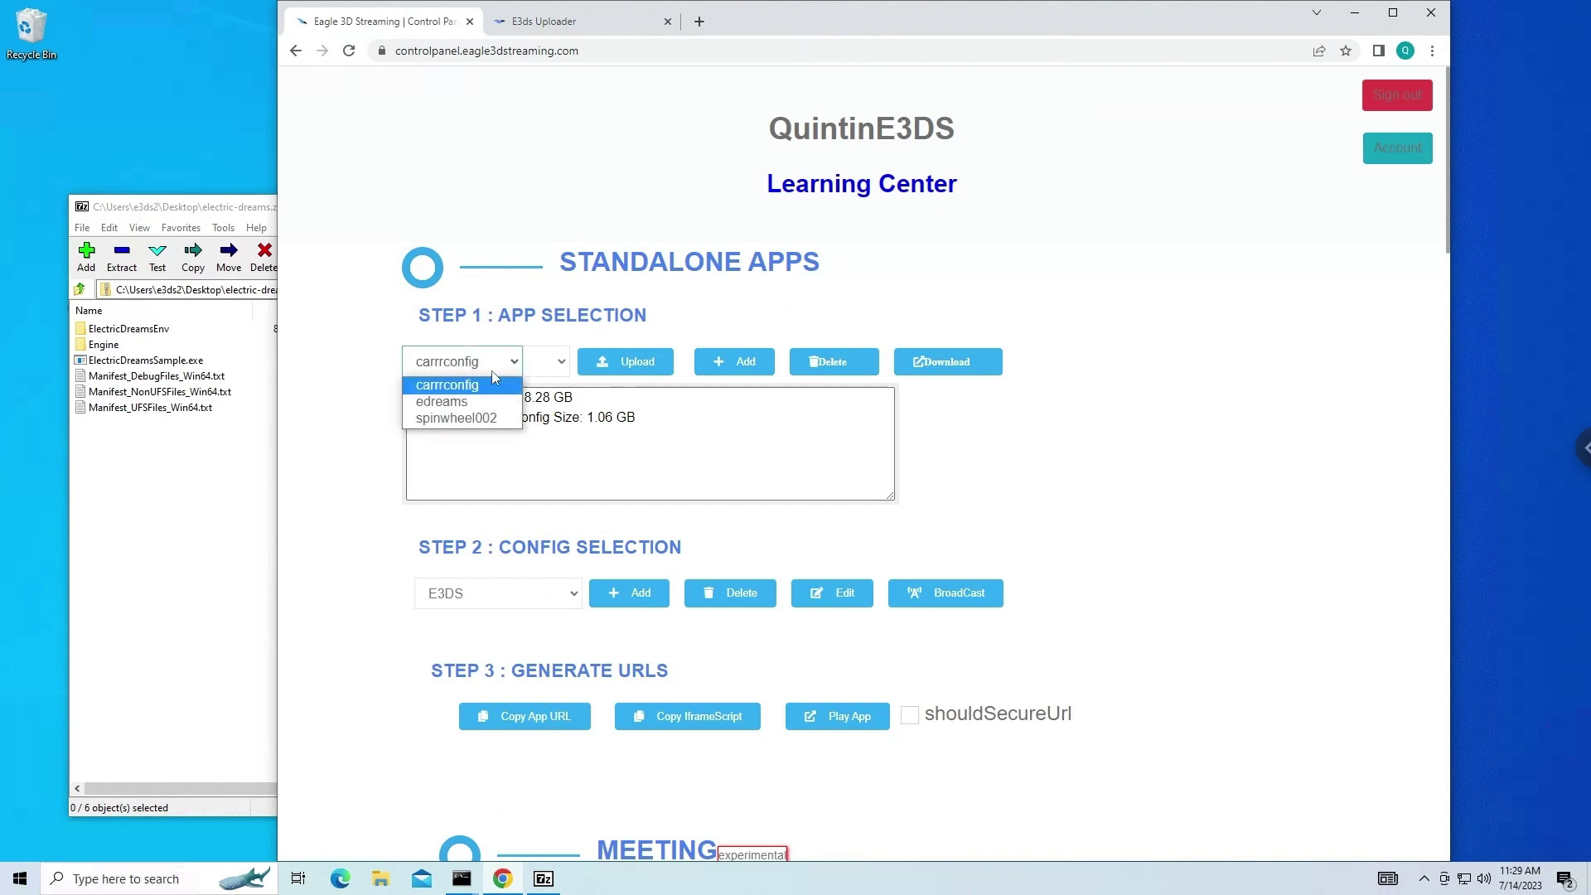
left_click(448, 384)
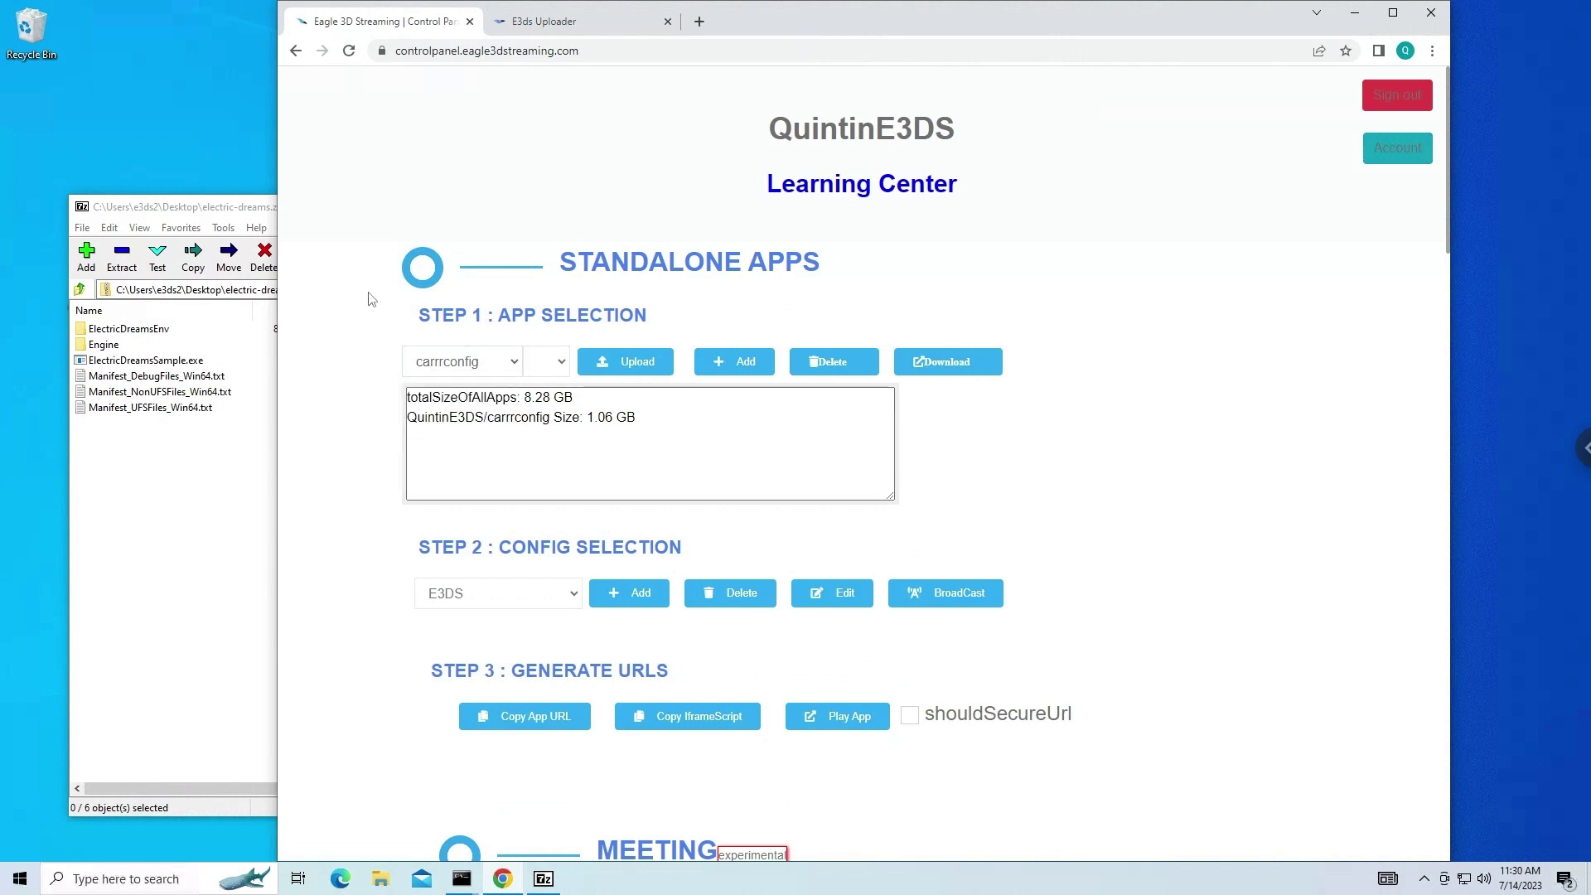
left_click(567, 26)
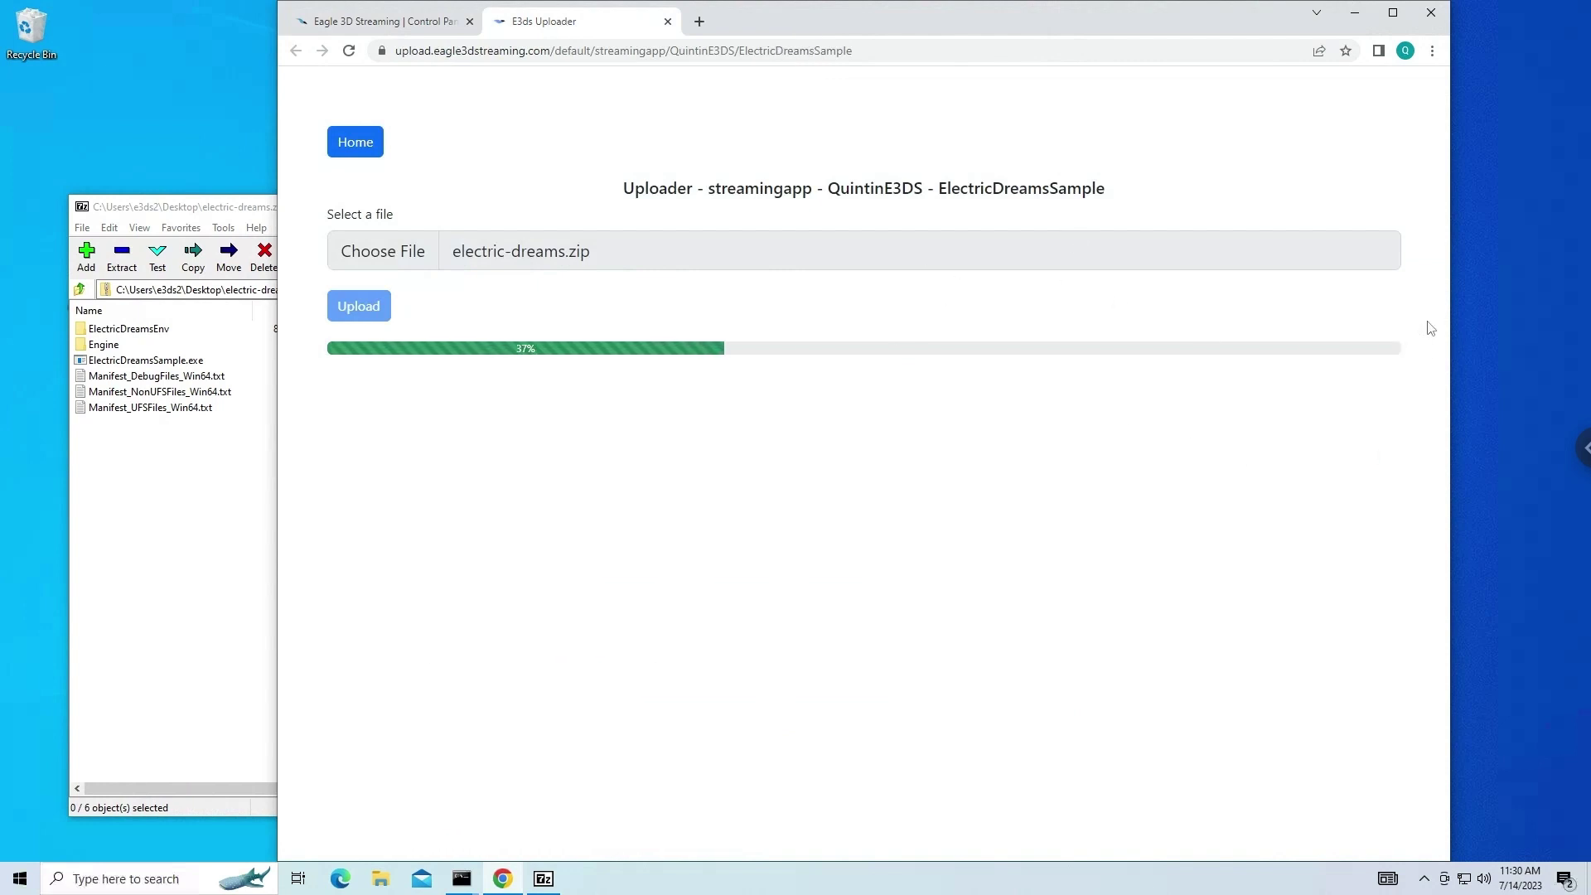
left_click(408, 23)
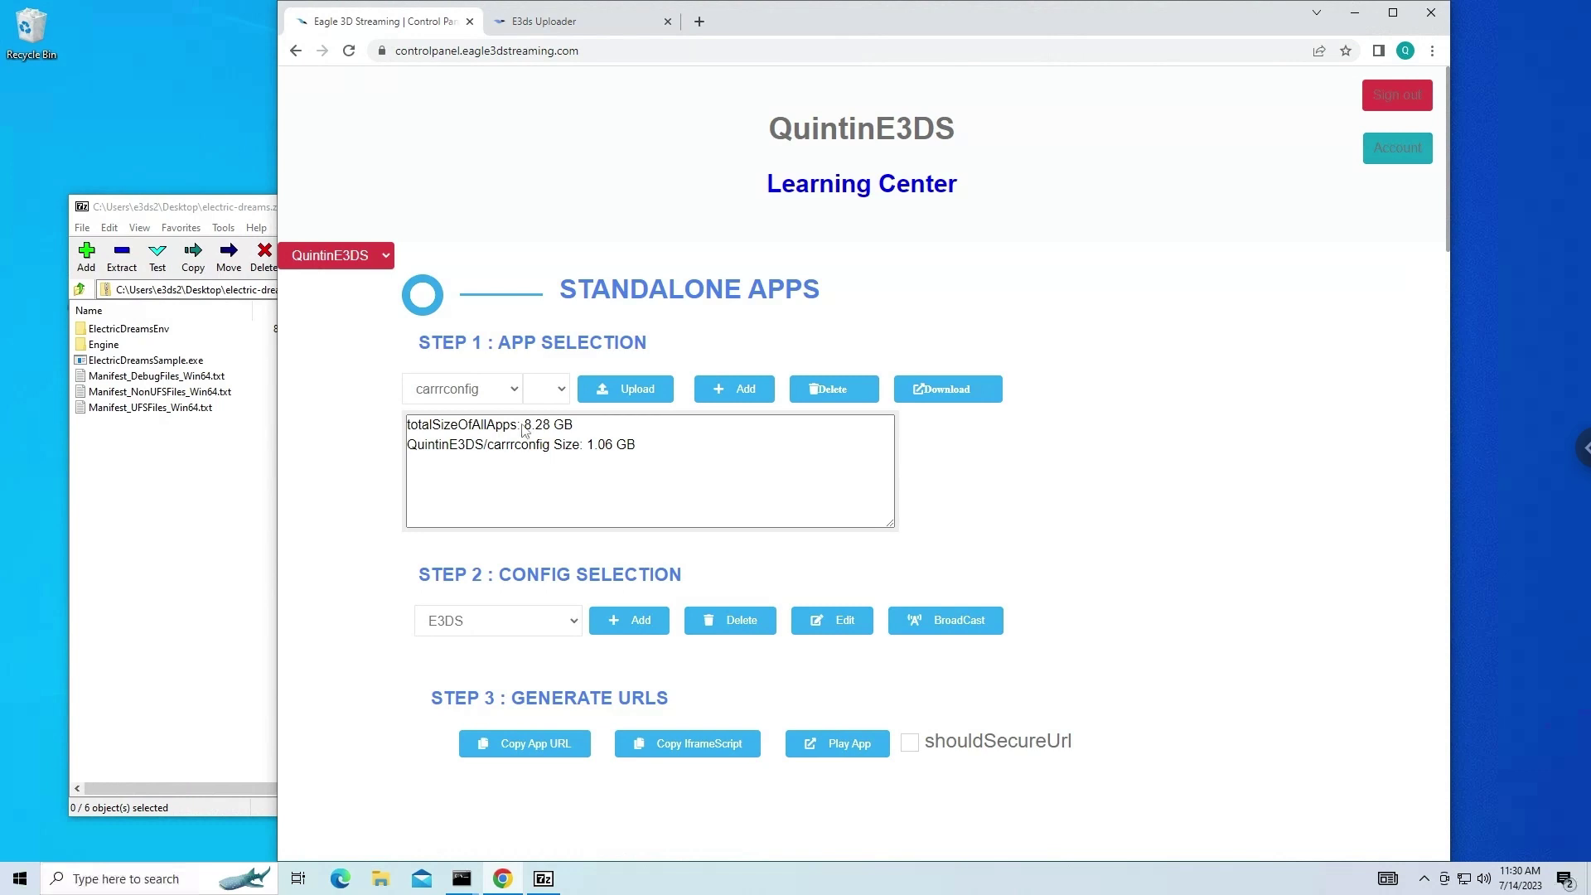
Select the edreams app in the Step 1 app dropdown.
left_click(438, 391)
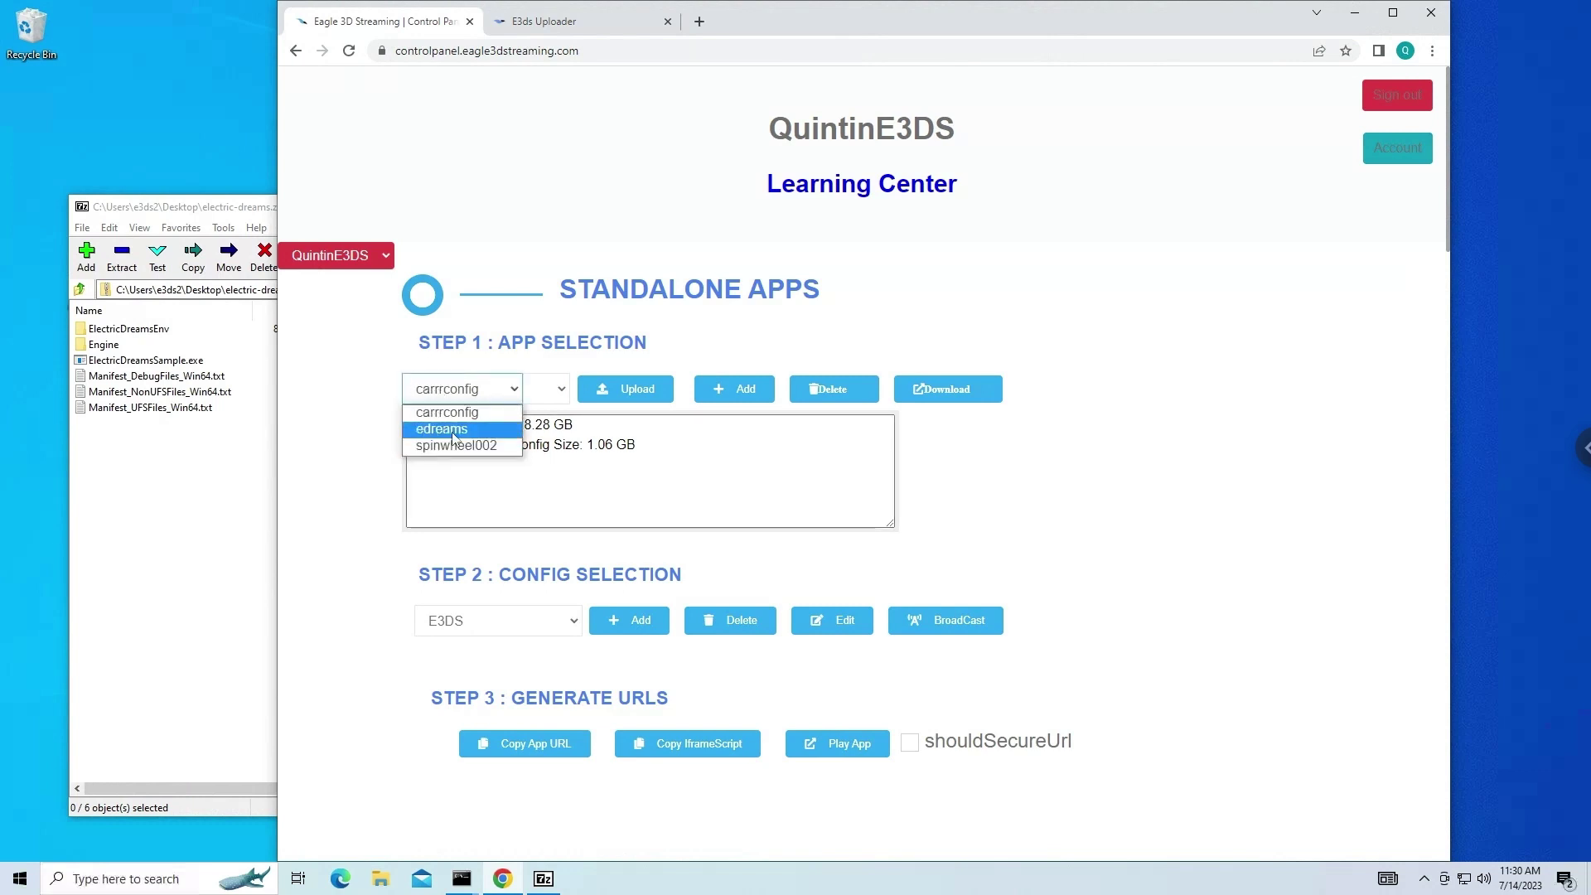
left_click(444, 430)
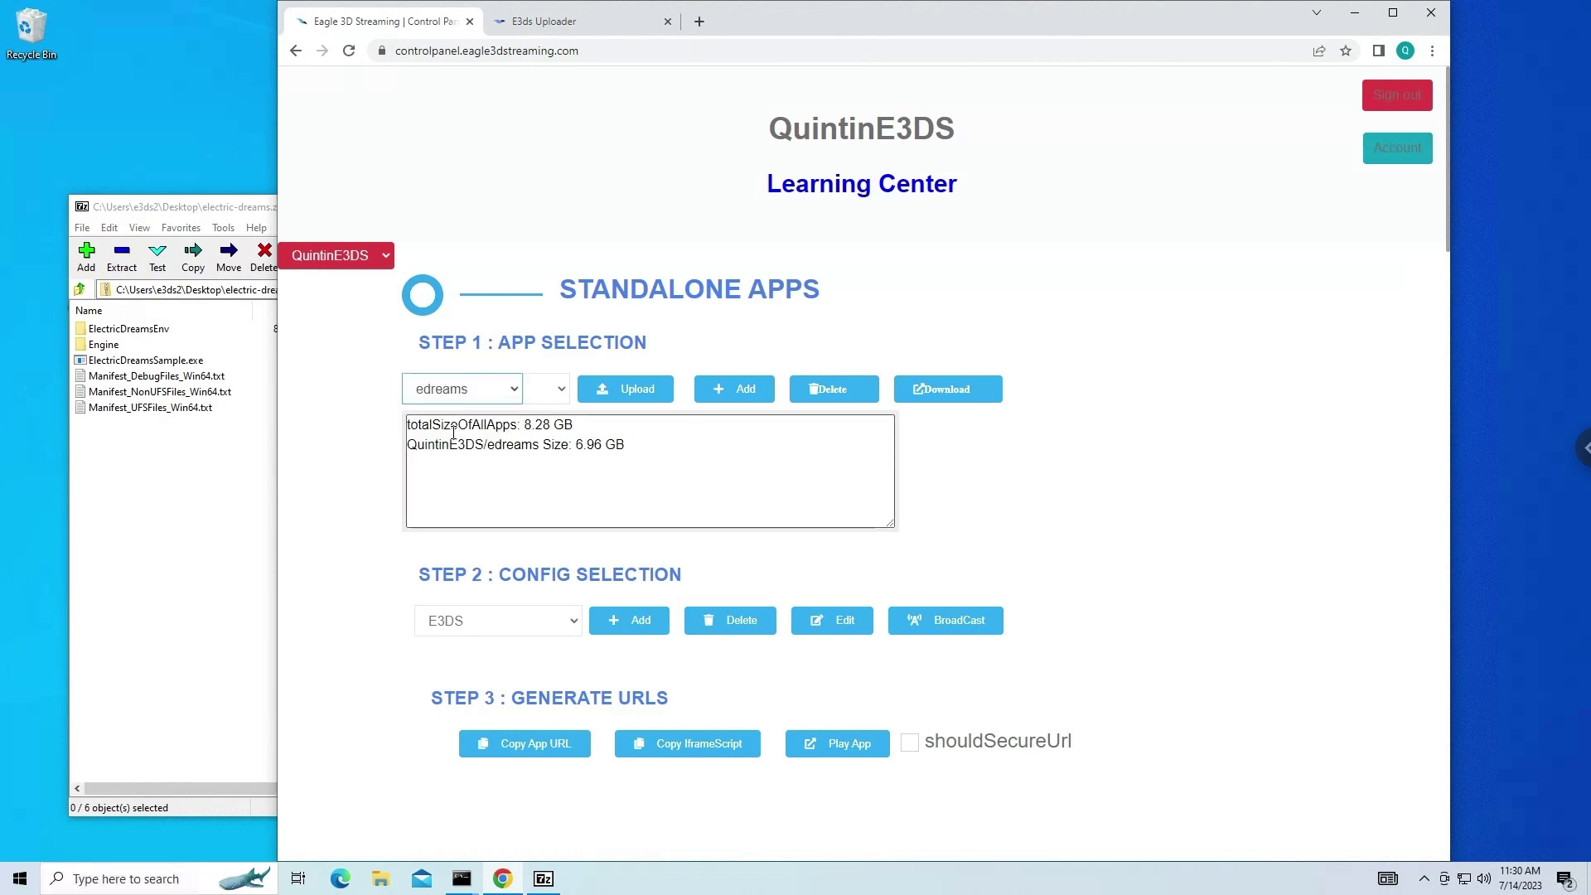
left_click(1118, 262)
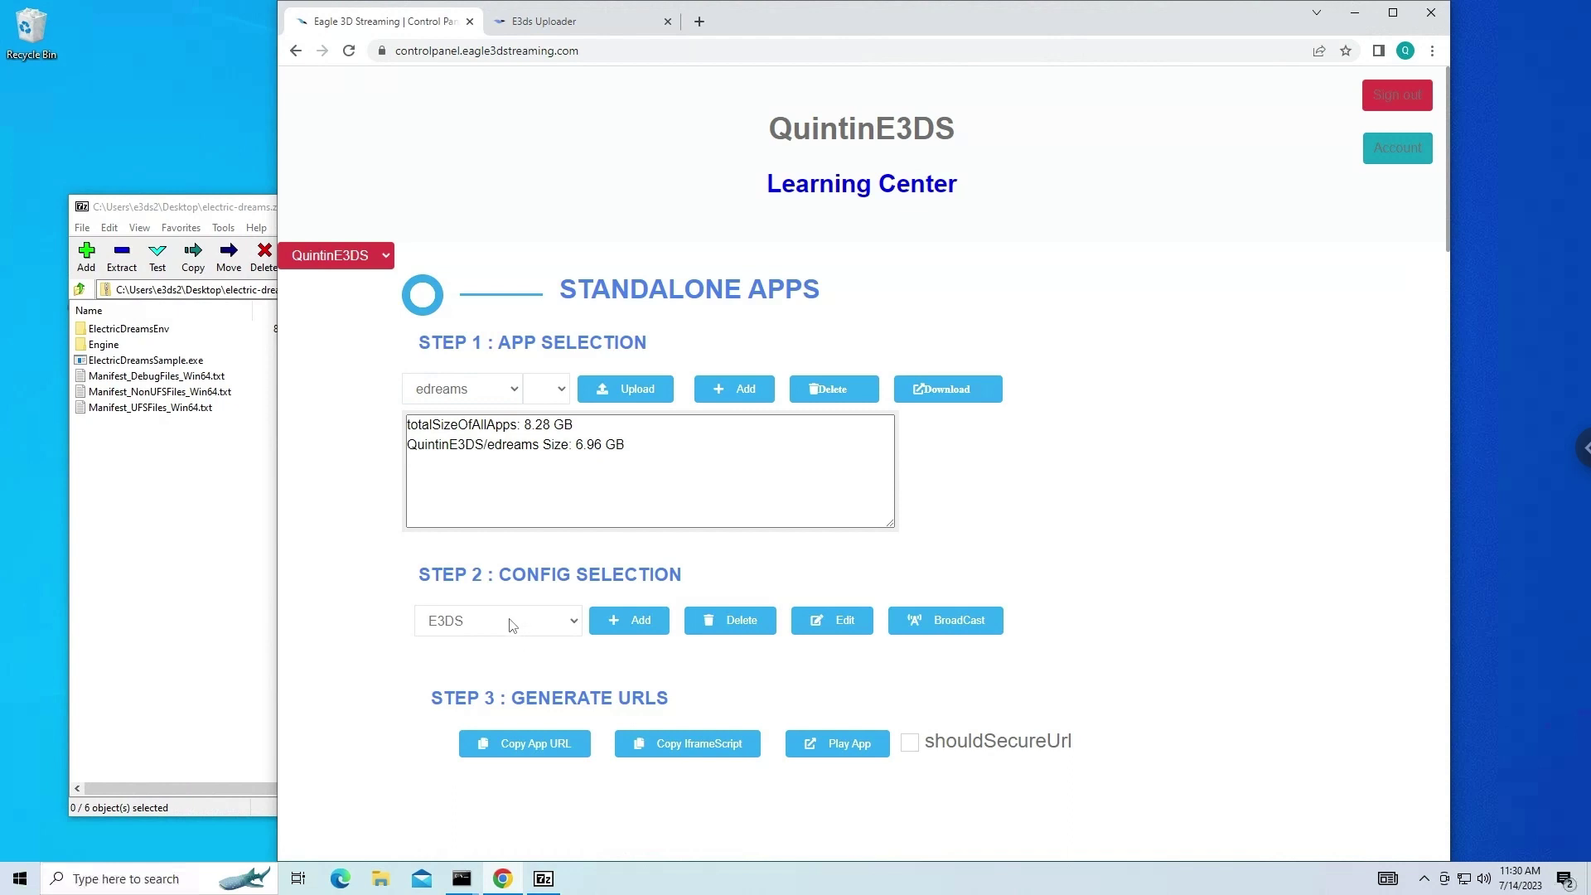
Play the edreams app in a new tab and copy its shareable app URL.
left_click(838, 744)
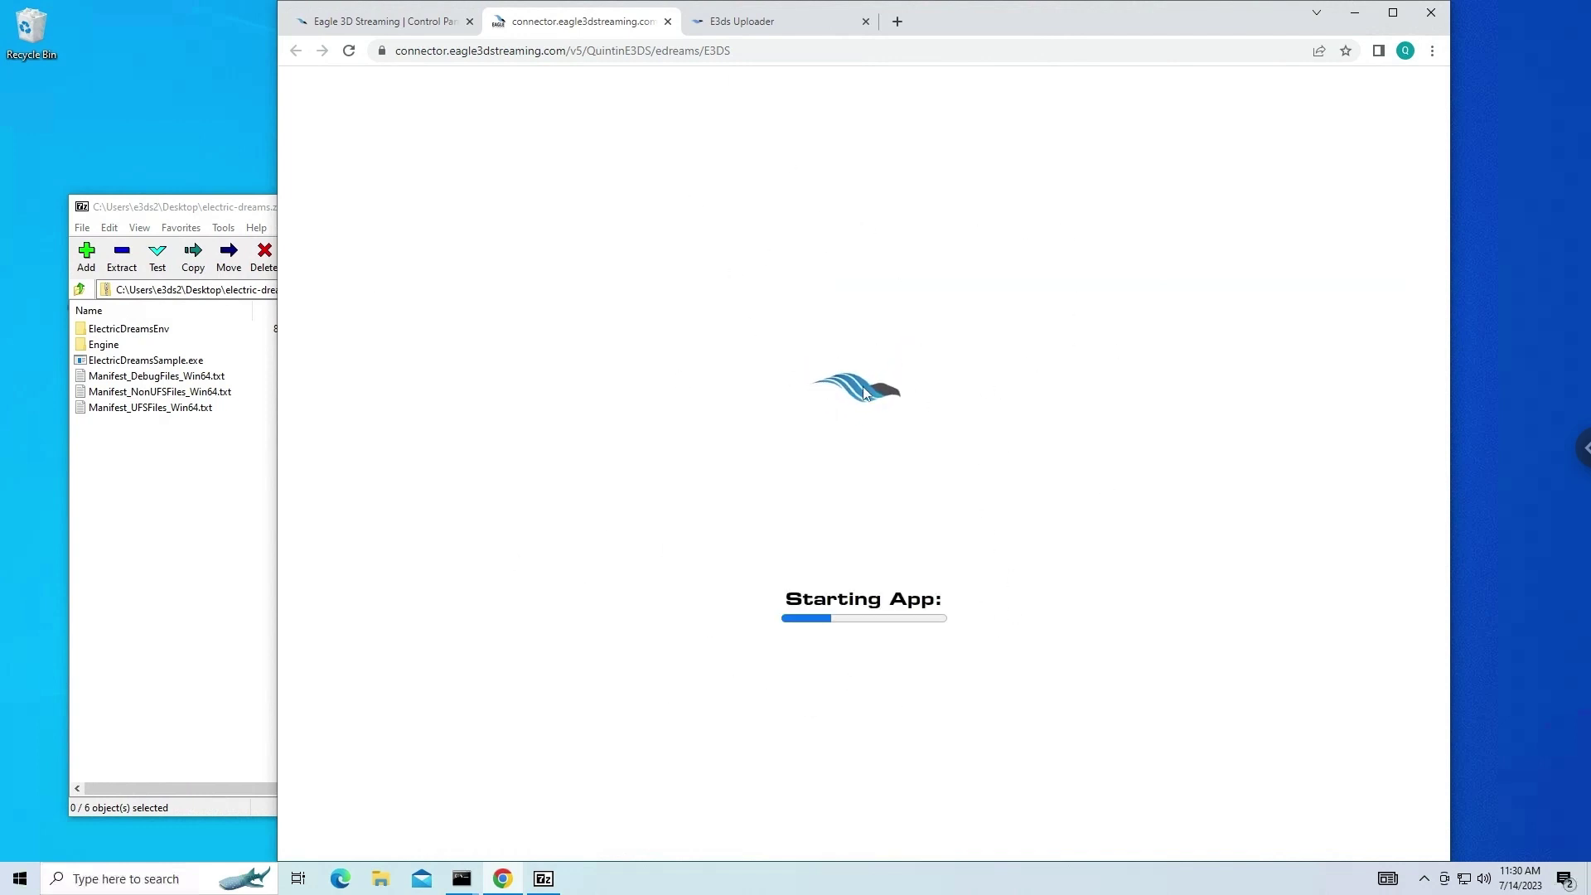
left_click(437, 34)
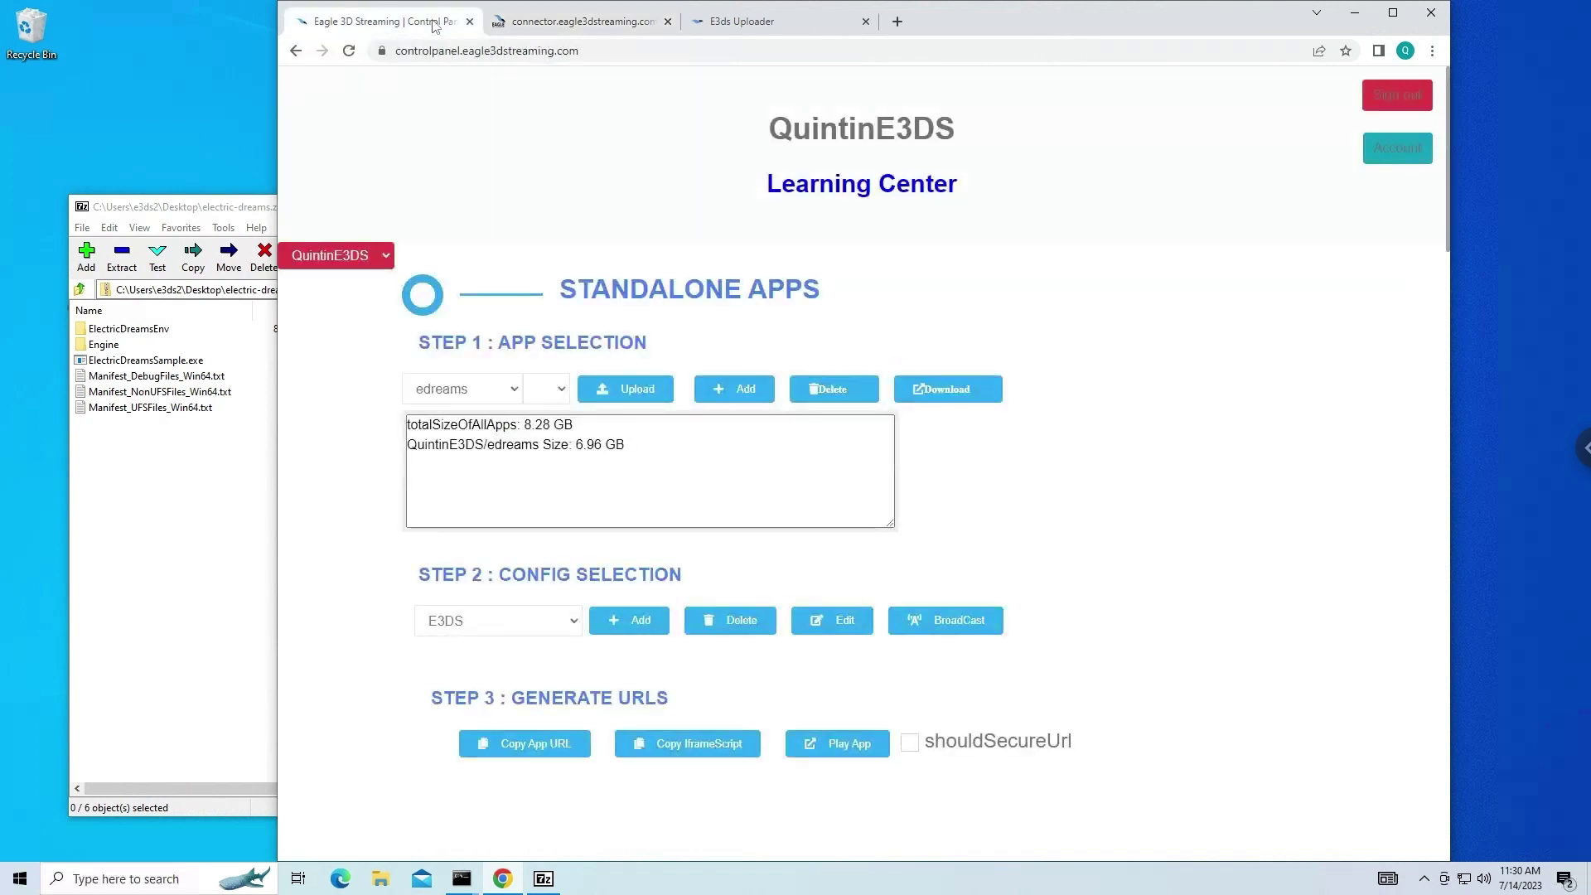
left_click(539, 757)
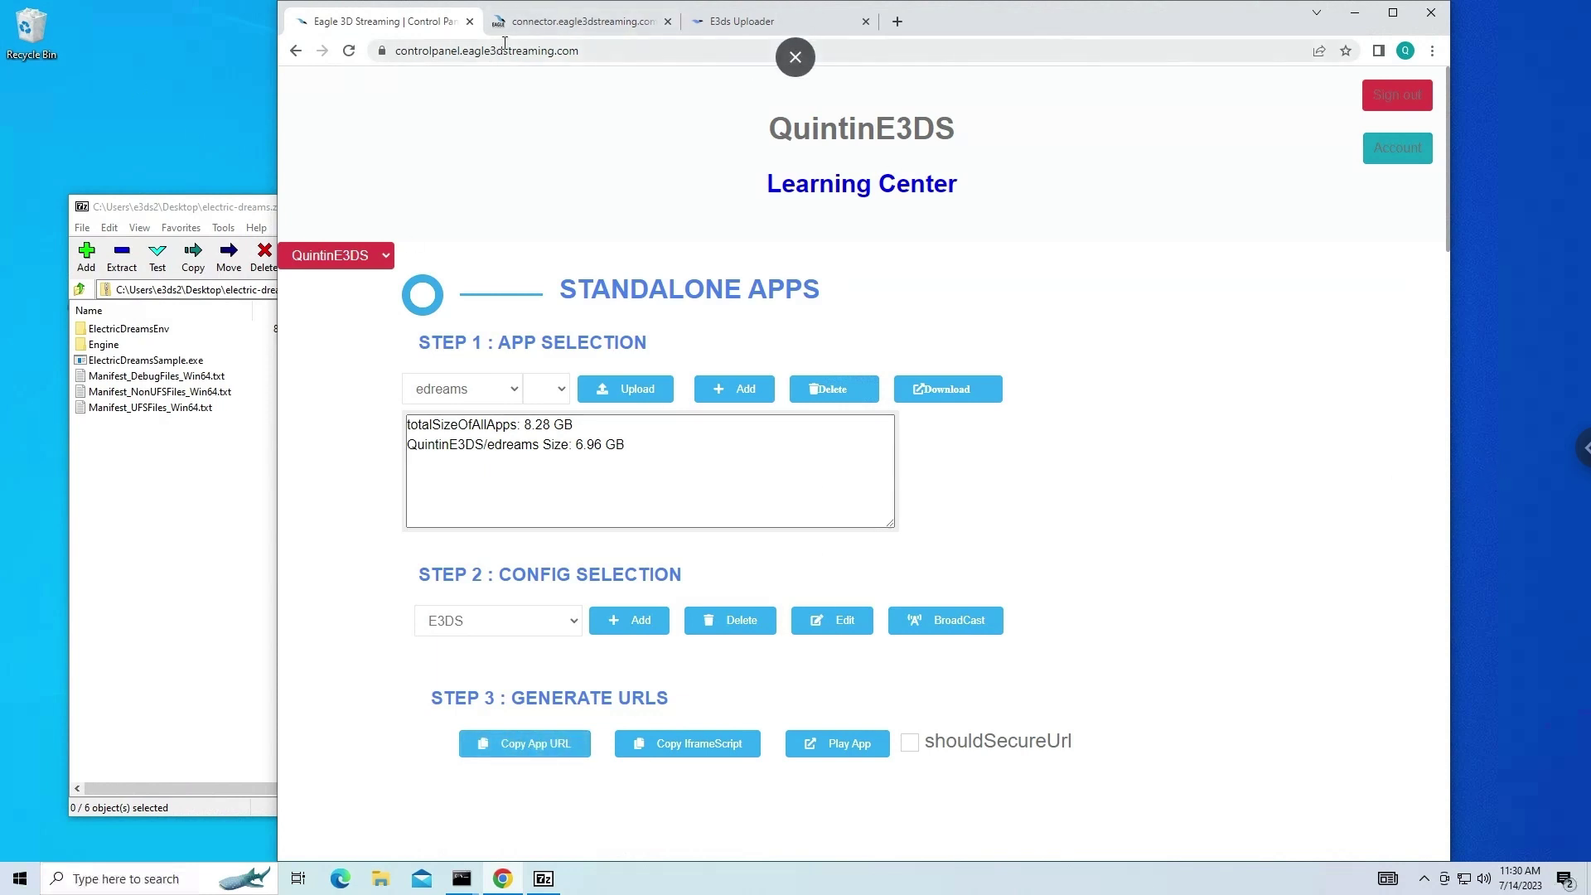
left_click(542, 28)
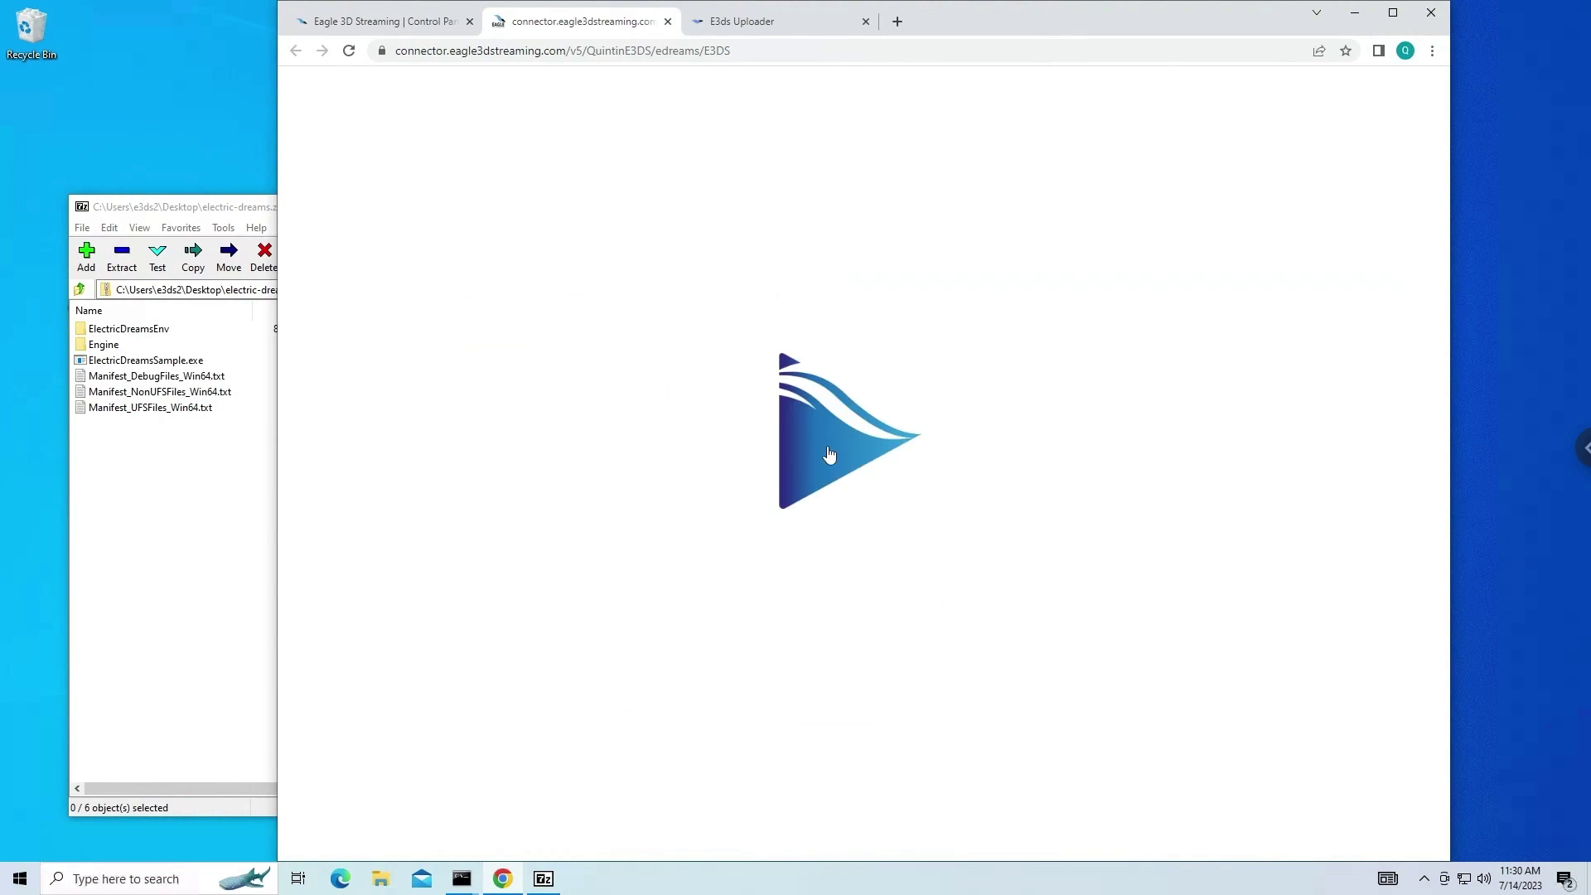